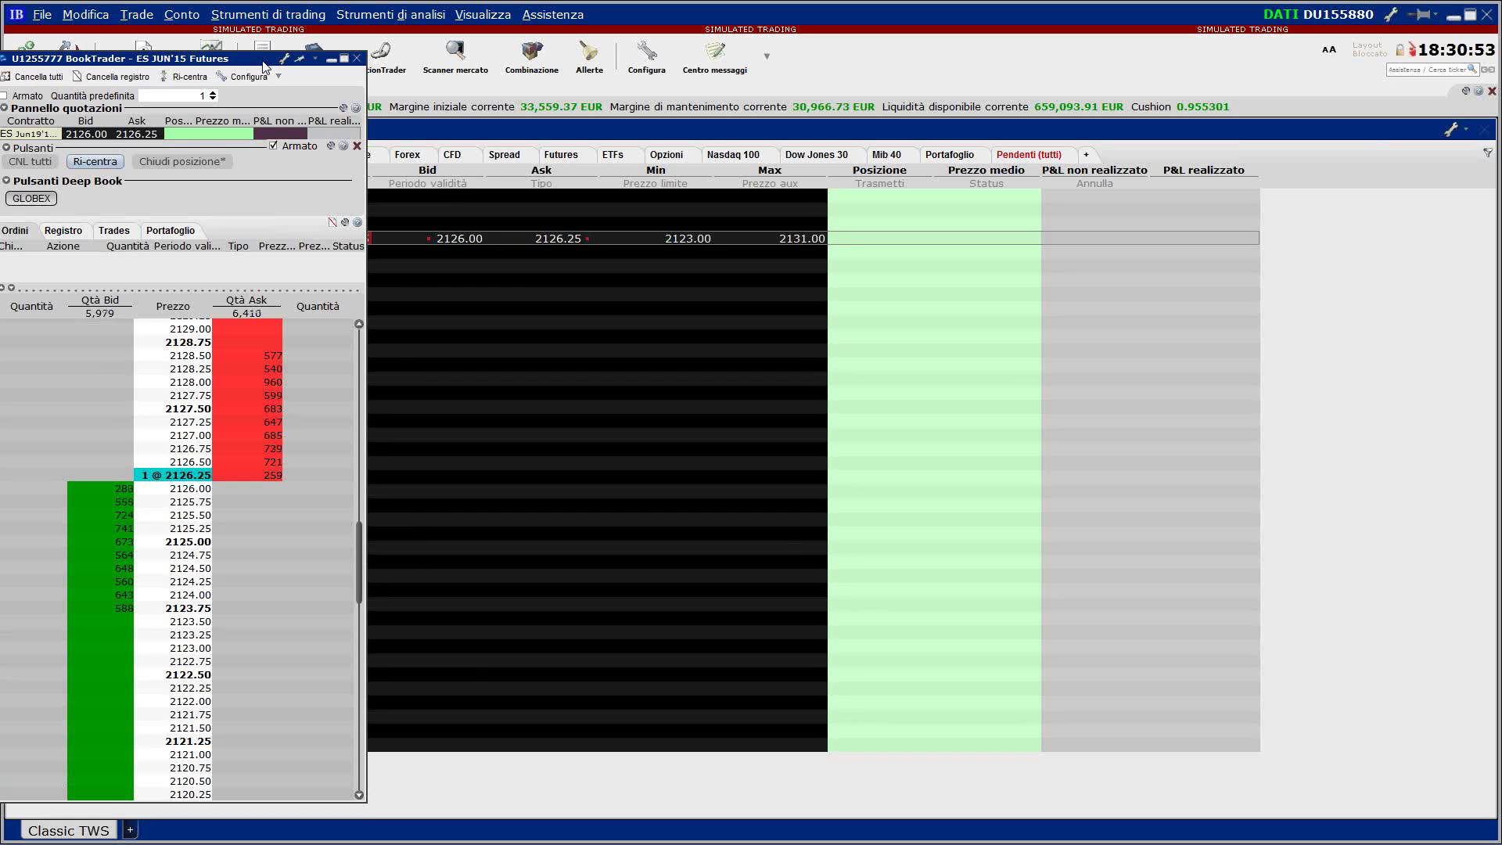
- Minimize the BookTrader window and check the socket port in the API settings of the configuration, closing it without changes
{"action": "left_click", "coordinate": [332, 59]}
{"action": "left_click", "coordinate": [659, 65]}
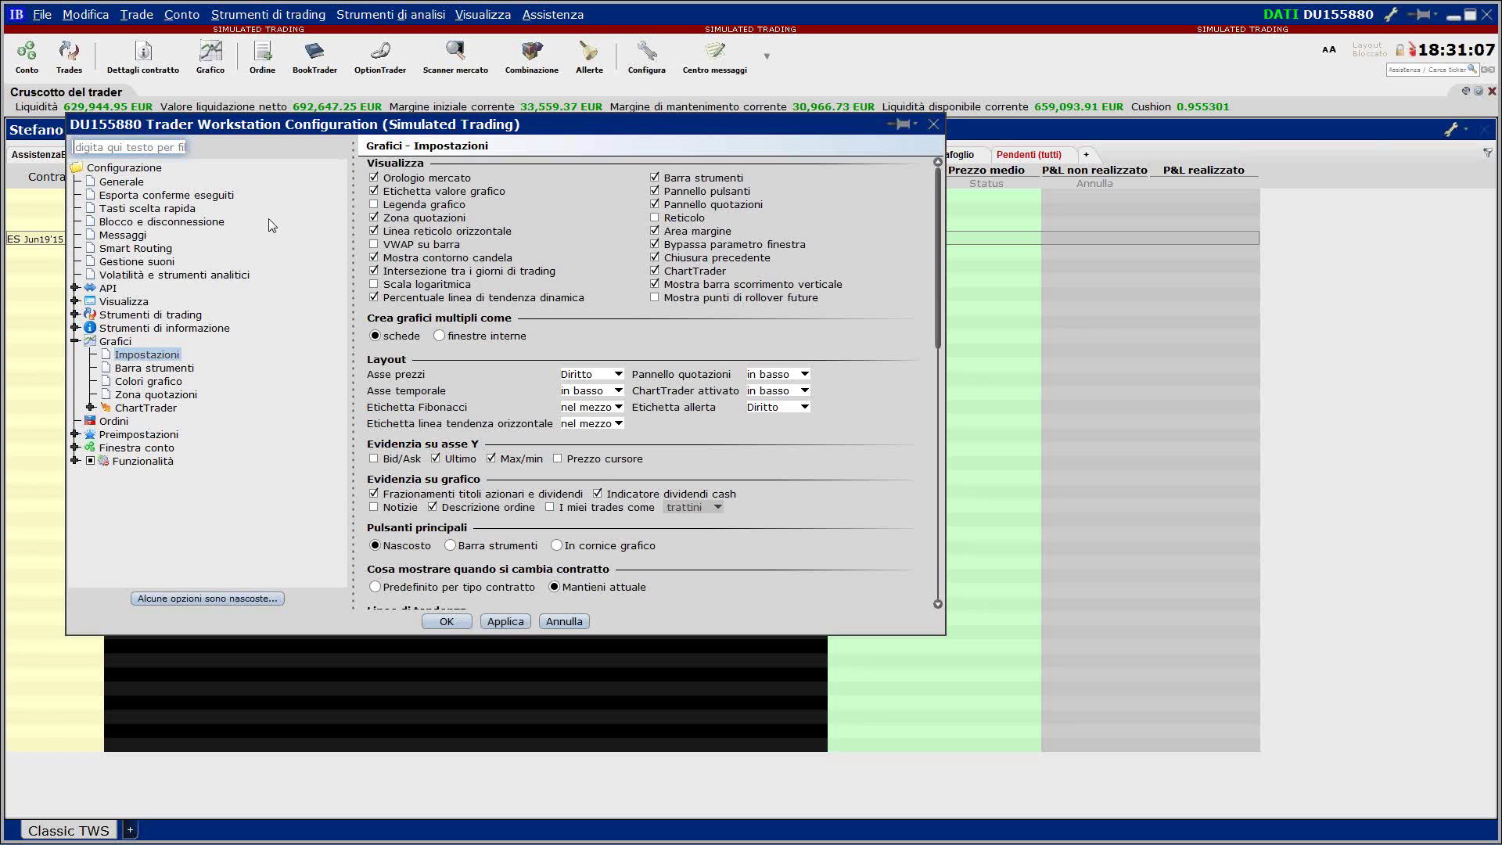
{"action": "left_click", "coordinate": [99, 289]}
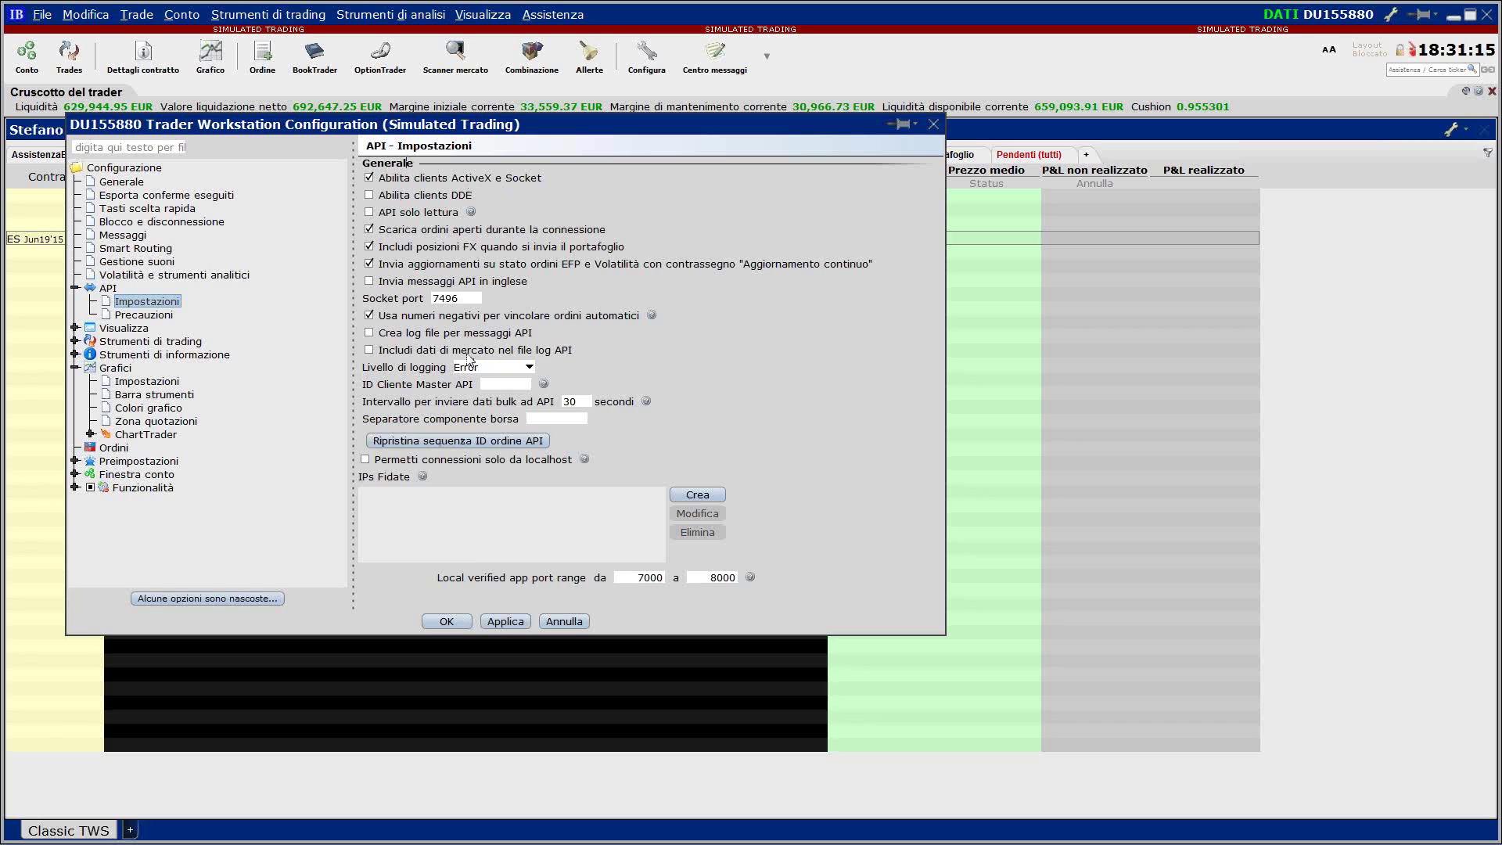
{"action": "left_click", "coordinate": [469, 301]}
{"action": "double_click", "coordinate": [468, 302]}
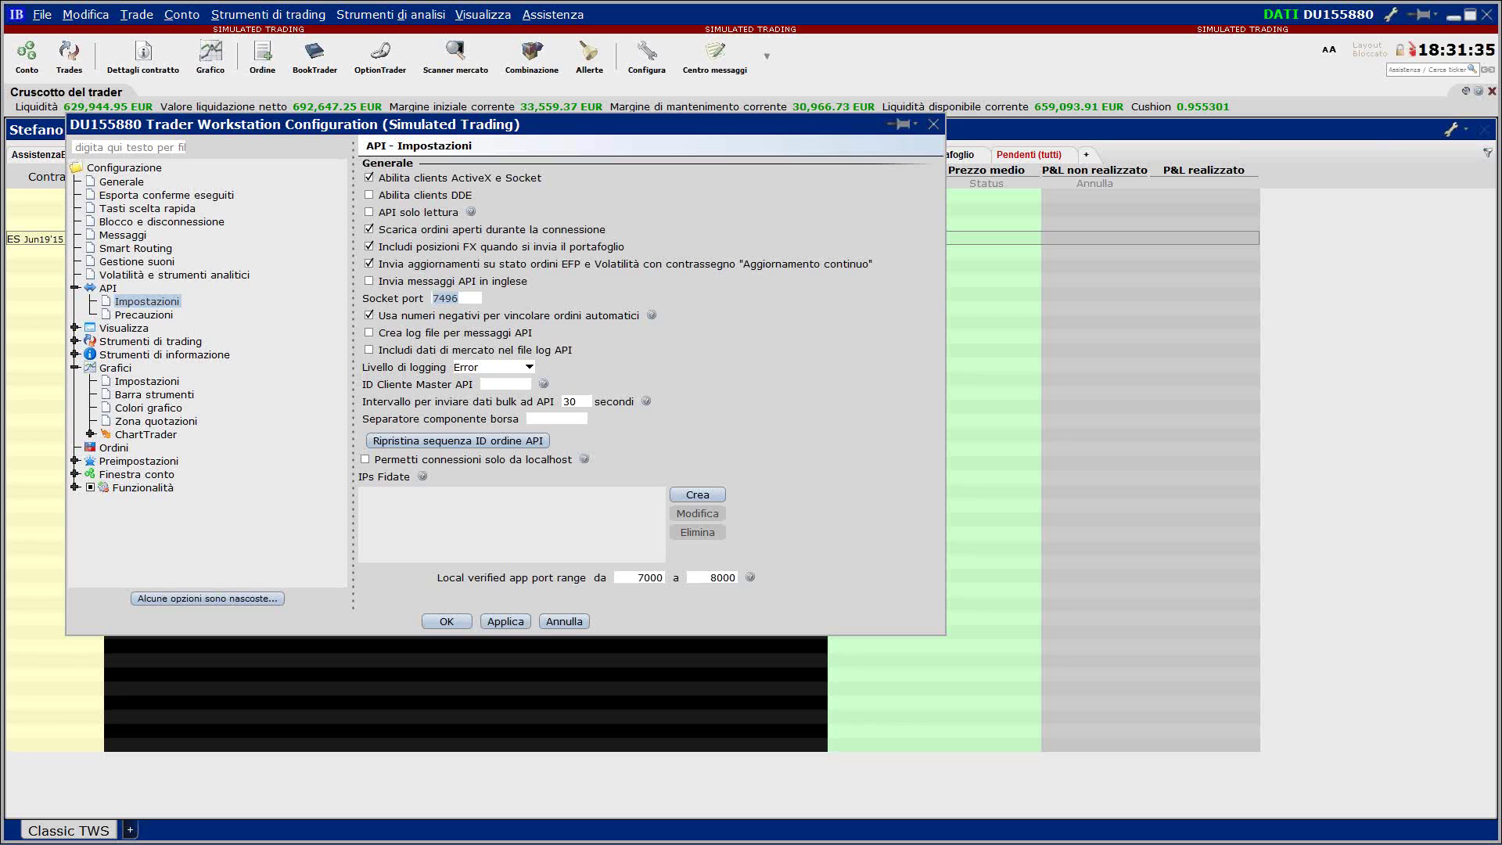
{"action": "left_click", "coordinate": [933, 123]}
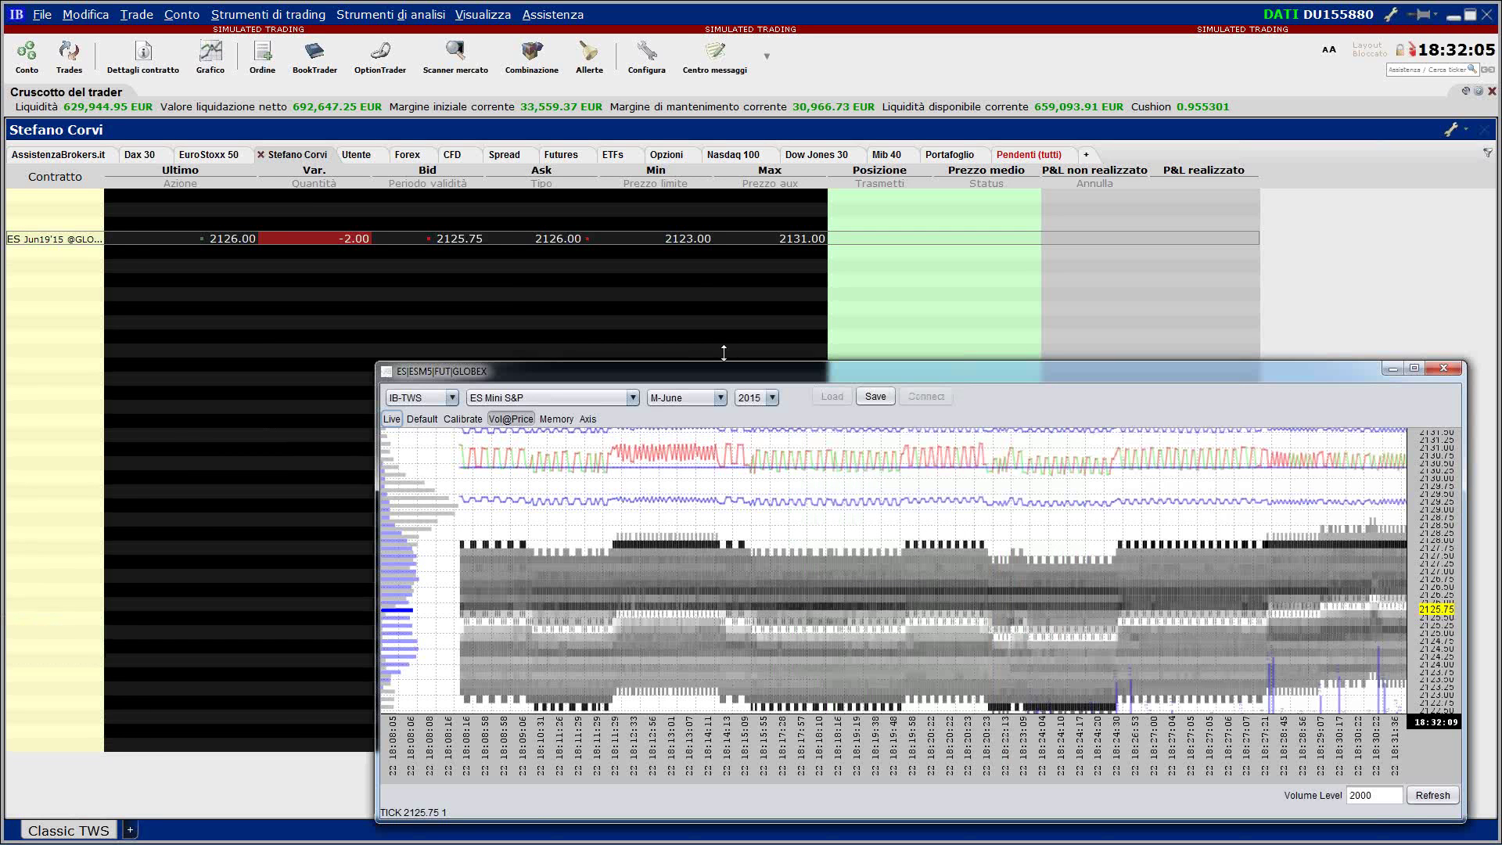
- Enlarge the ES Mini S&P depth chart window upwards, jump to the live data and move the window over the quote table
{"action": "left_click_drag", "start_coordinate": [723, 353], "coordinate": [723, 167]}
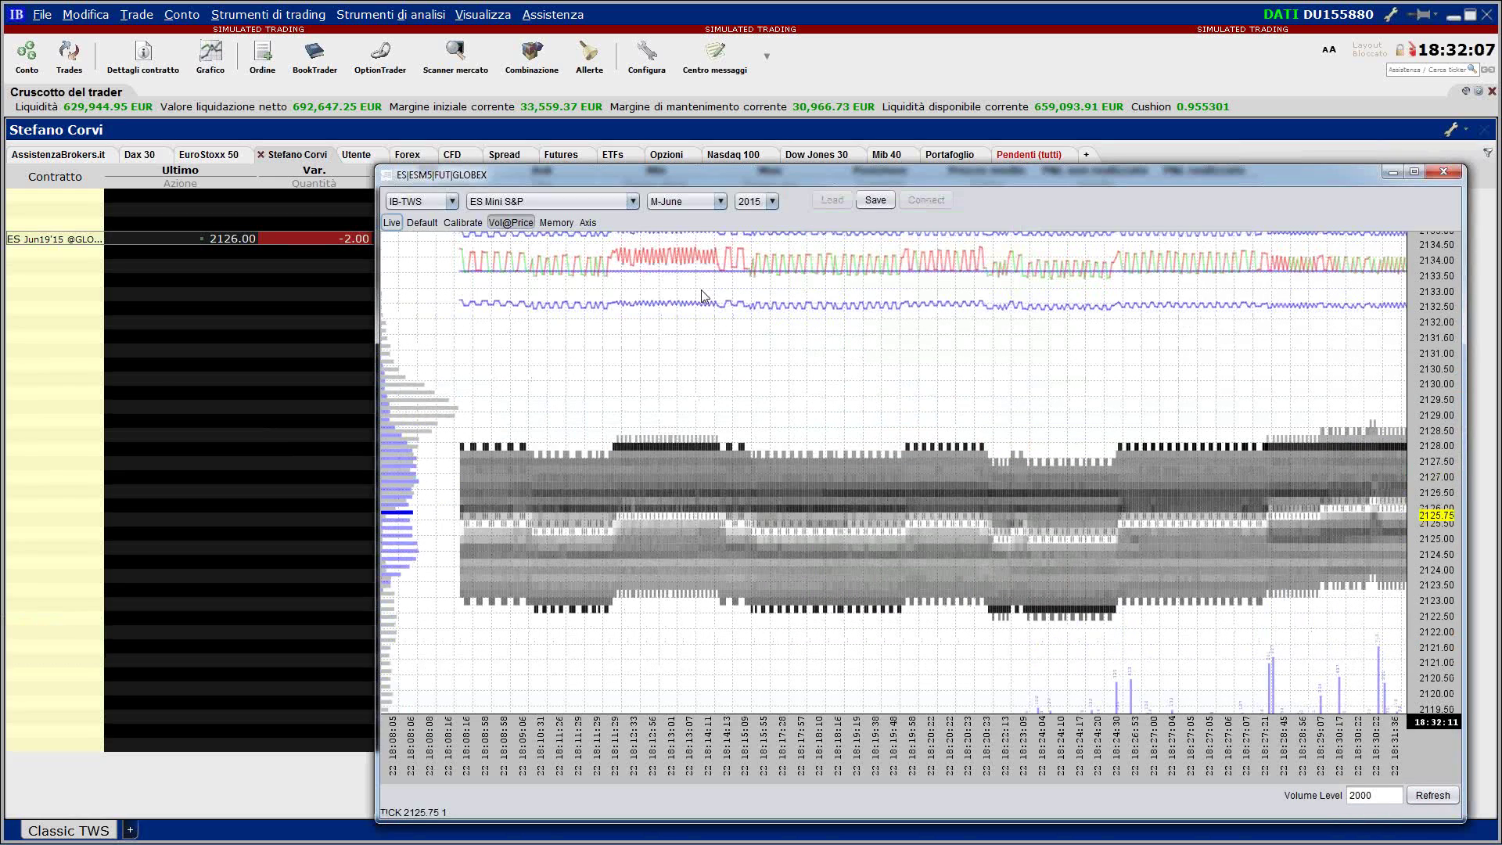
{"action": "left_click", "coordinate": [392, 223]}
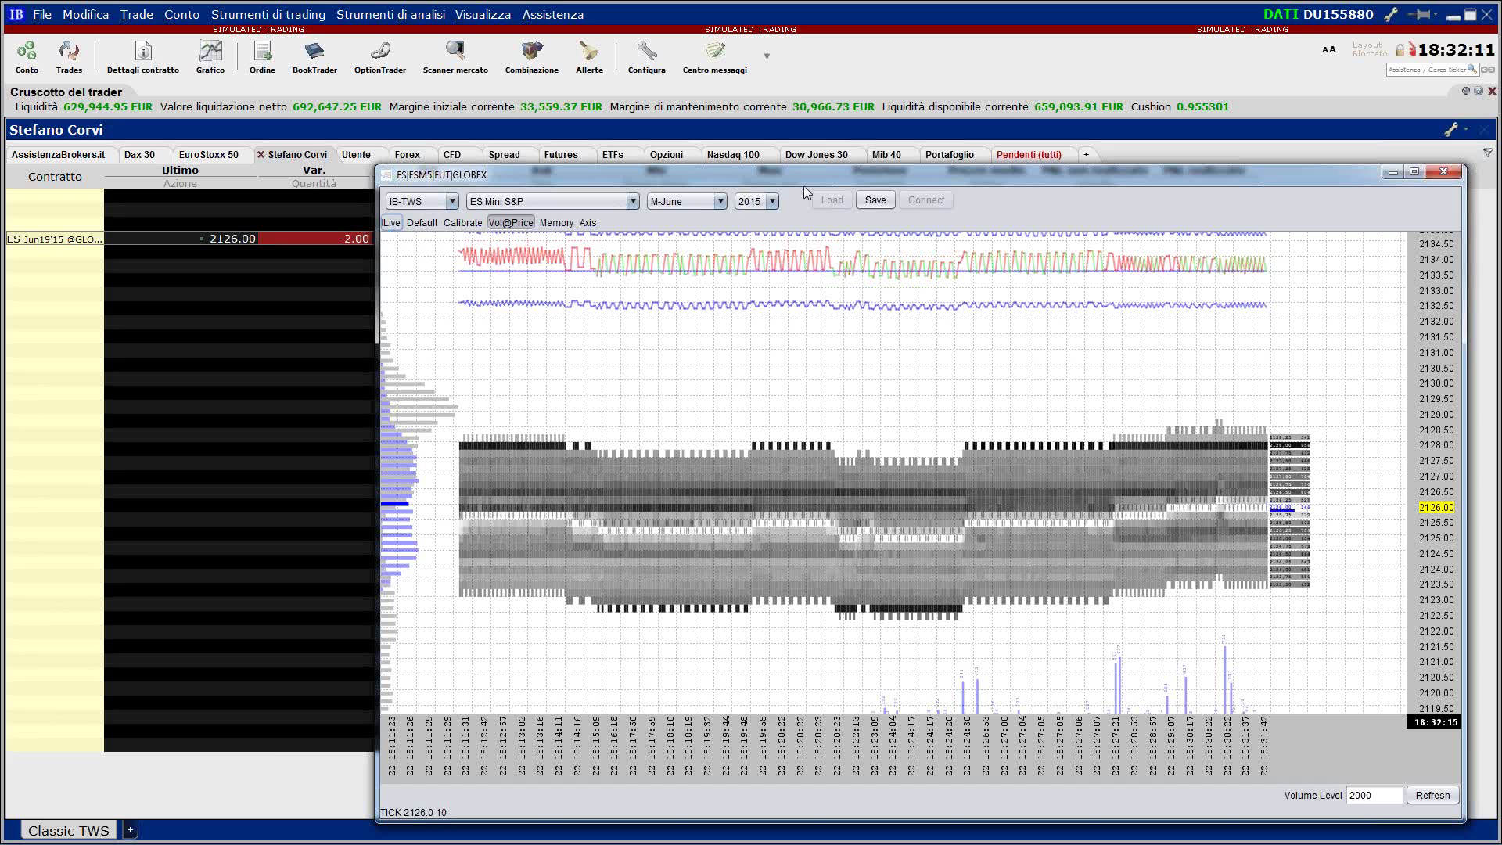
{"action": "left_click_drag", "start_coordinate": [803, 185], "coordinate": [711, 163]}
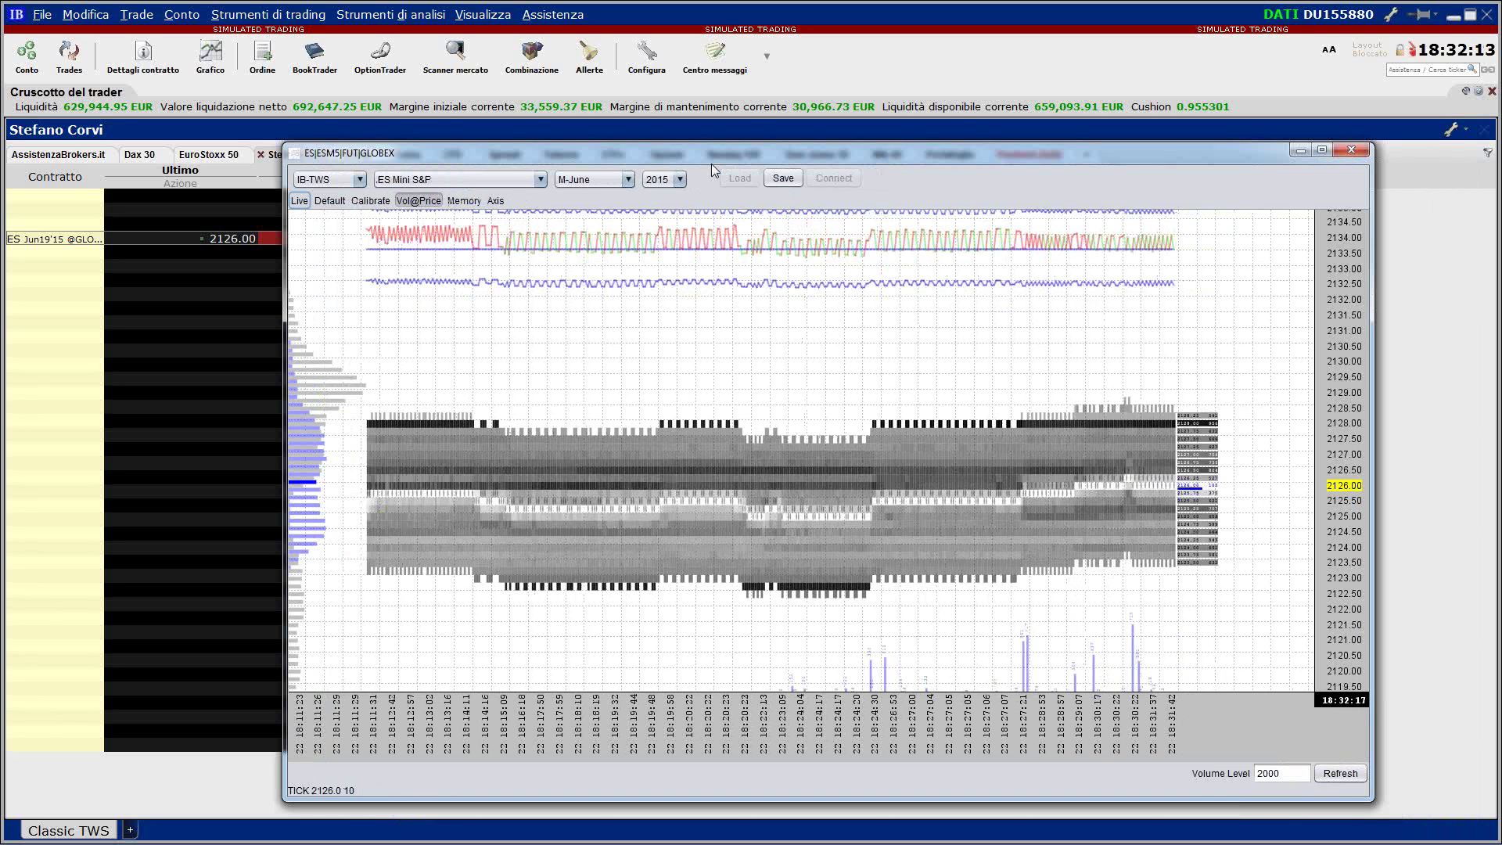
{"action": "left_click_drag", "start_coordinate": [711, 163], "coordinate": [622, 162]}
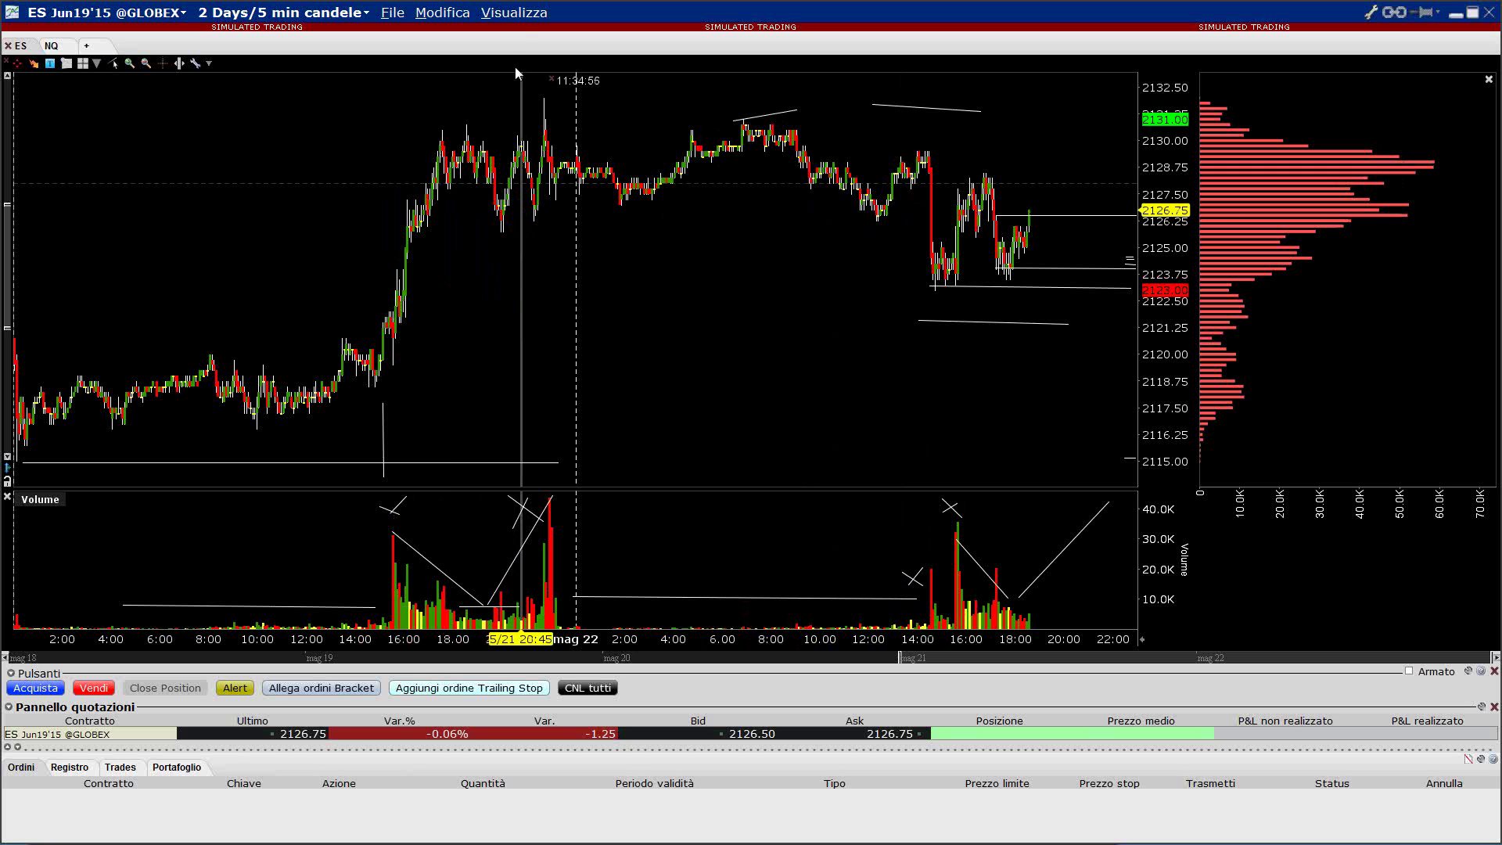
{"action": "left_click", "coordinate": [520, 15]}
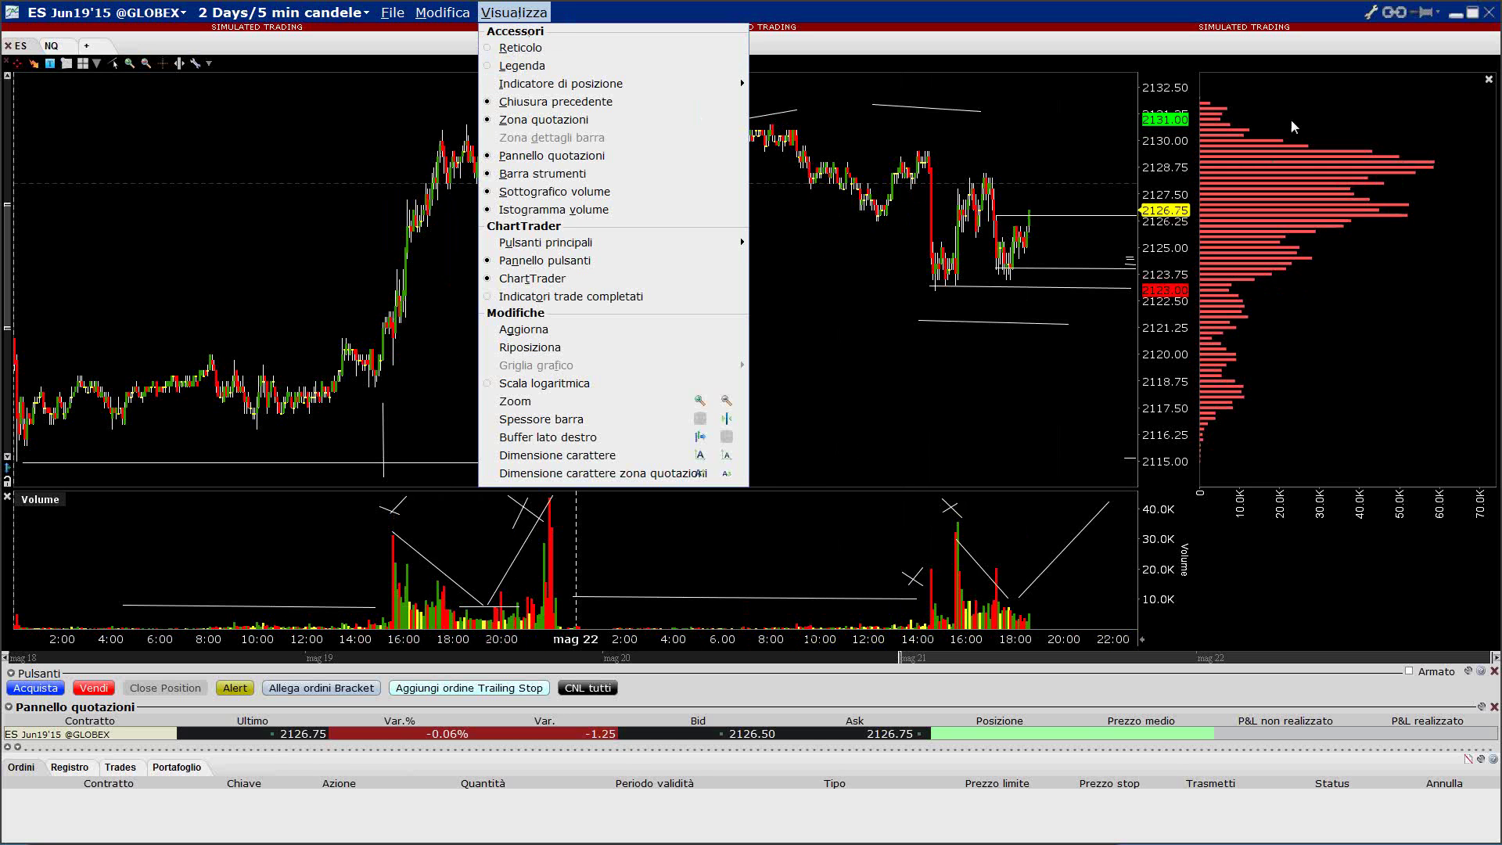
{"action": "left_click", "coordinate": [938, 207]}
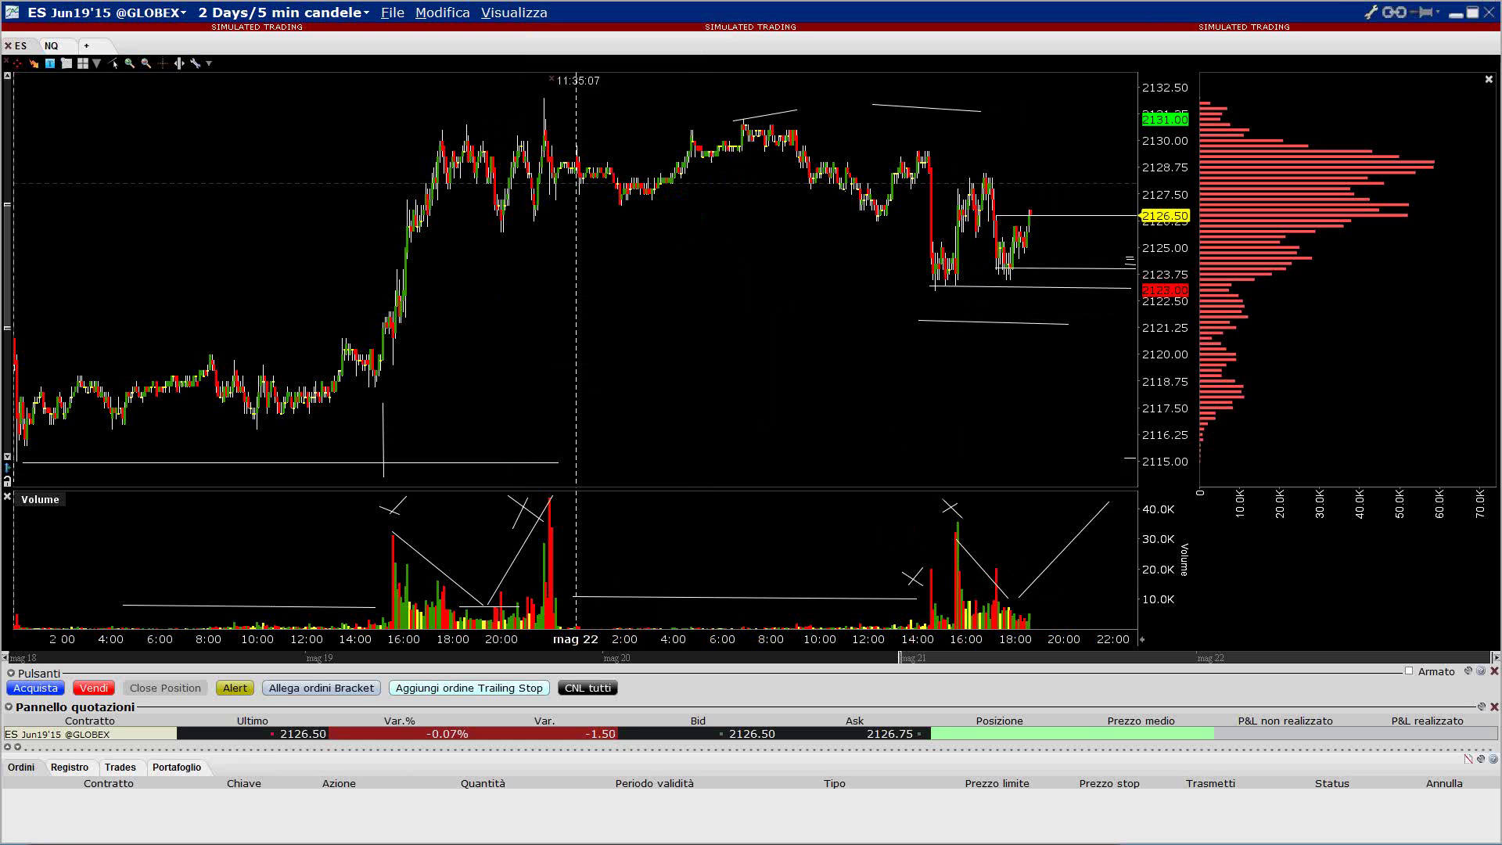
- Examine the five-day volume profiles in the ES Mini S&P window up close, and minimize that window
{"action": "key", "text": "alt+Tab"}
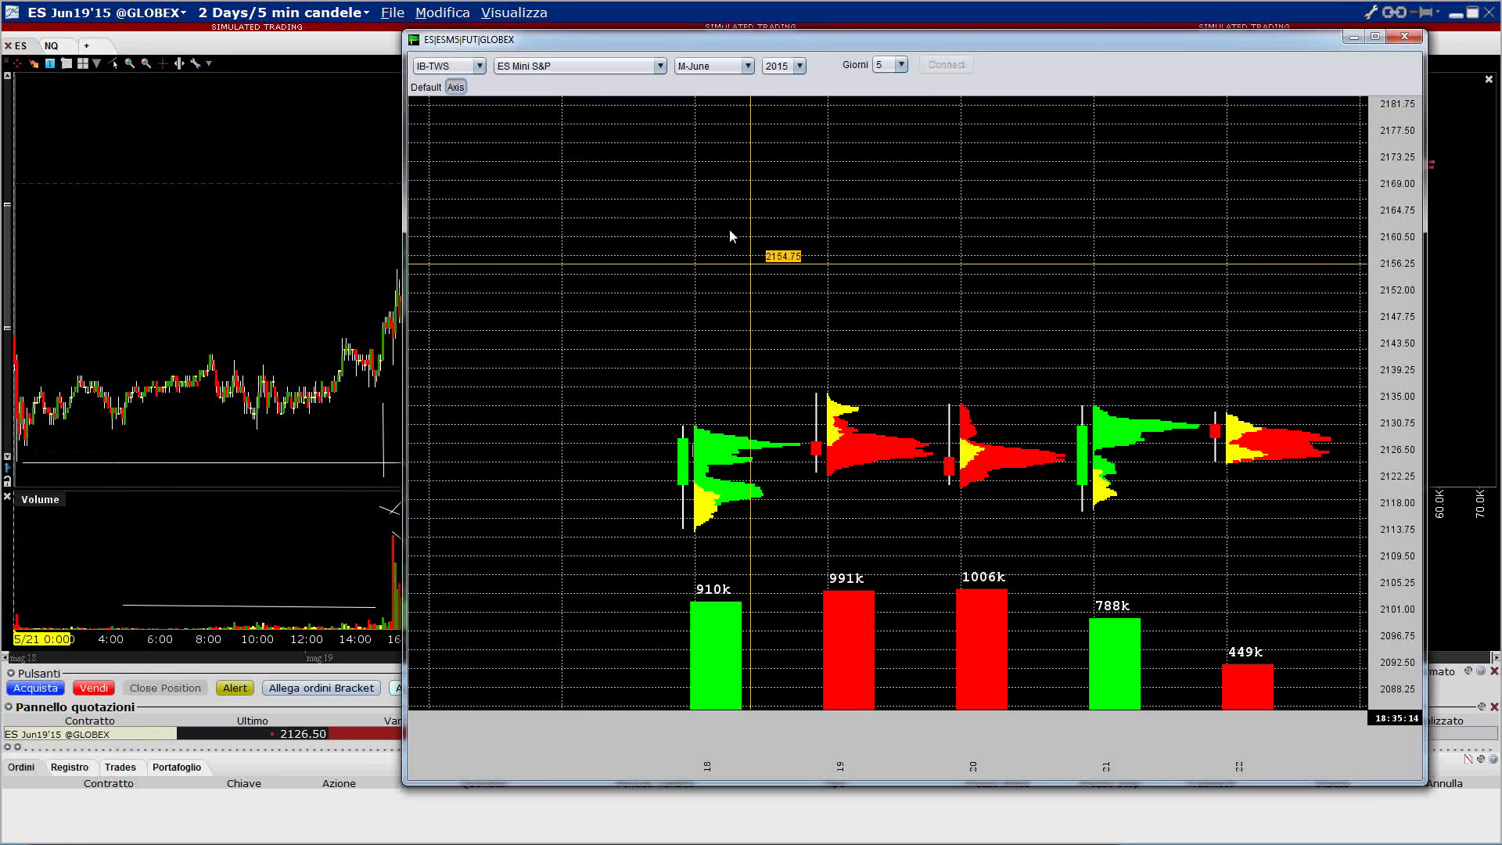
{"action": "scroll", "coordinate": [1153, 452], "scroll_direction": "up", "scroll_amount": 5}
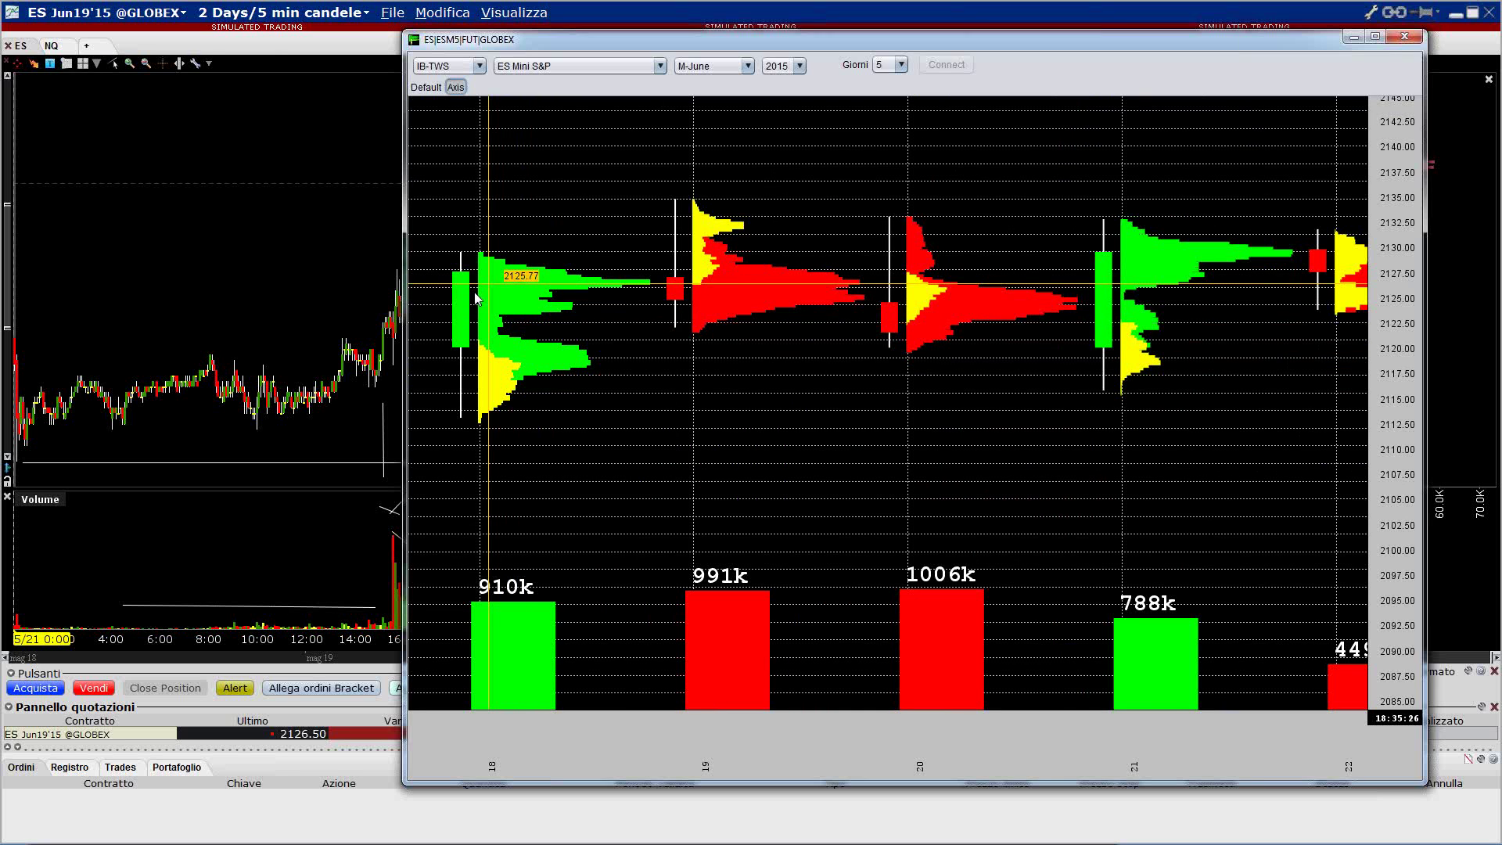
{"action": "left_click_drag", "start_coordinate": [1056, 40], "coordinate": [744, 100]}
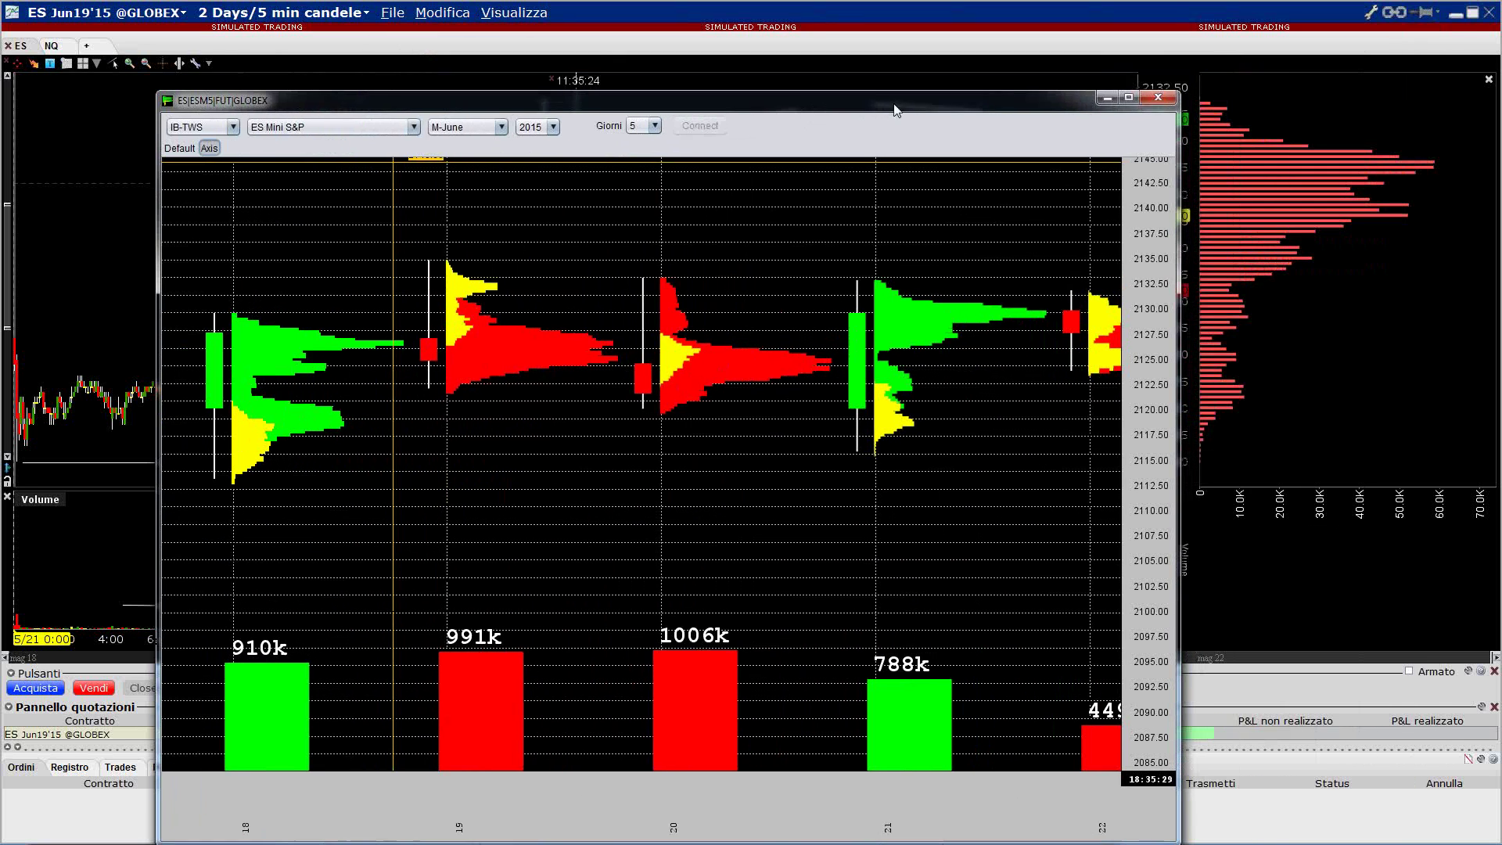
{"action": "left_click", "coordinate": [1105, 97]}
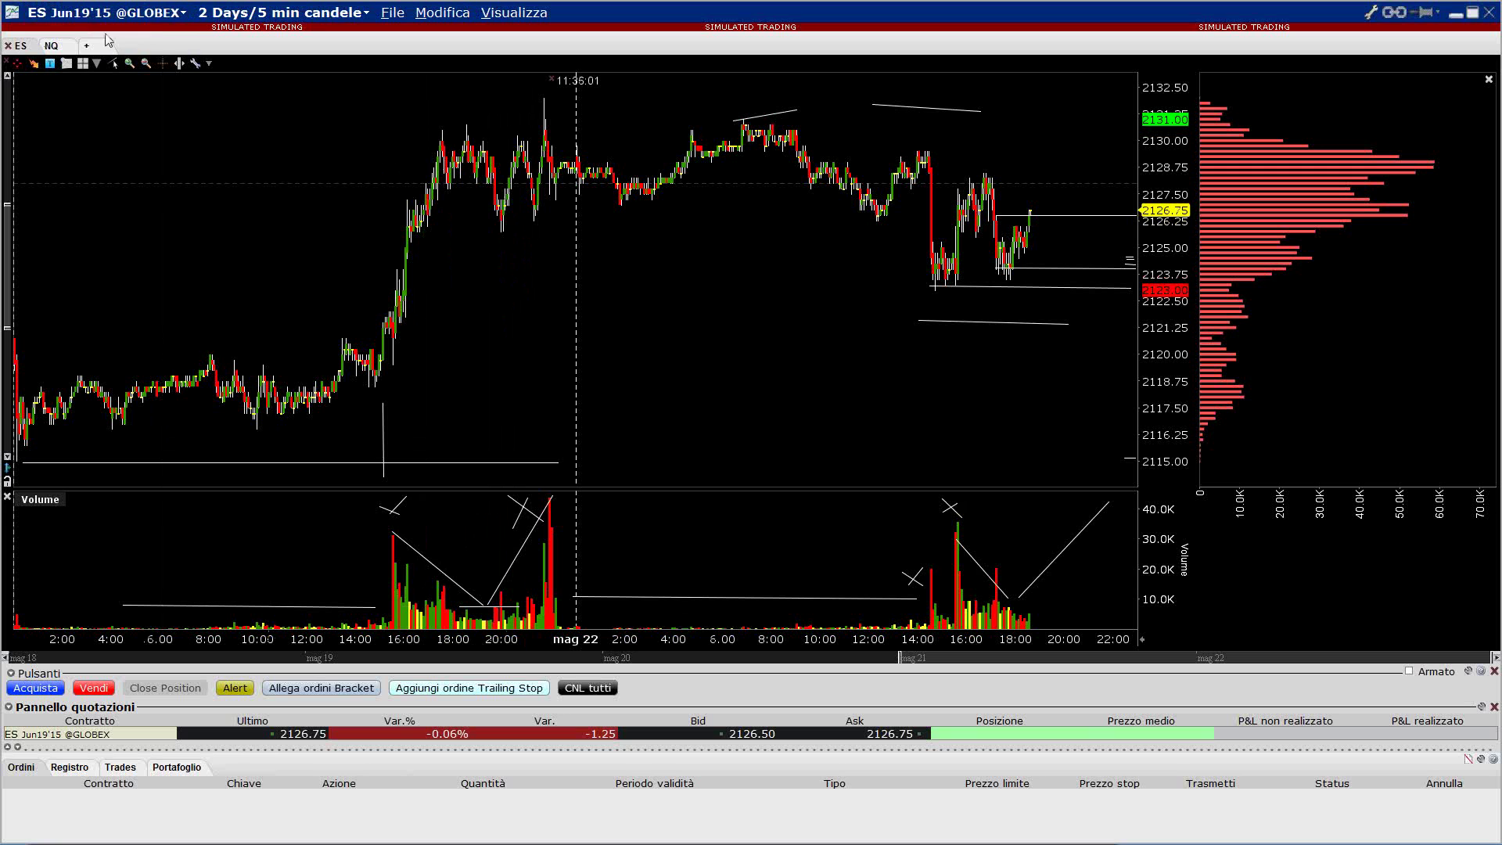
- Display the June ES chart as 6 months of daily candles and cross out the early-March volume area with lines
{"action": "left_click", "coordinate": [277, 13]}
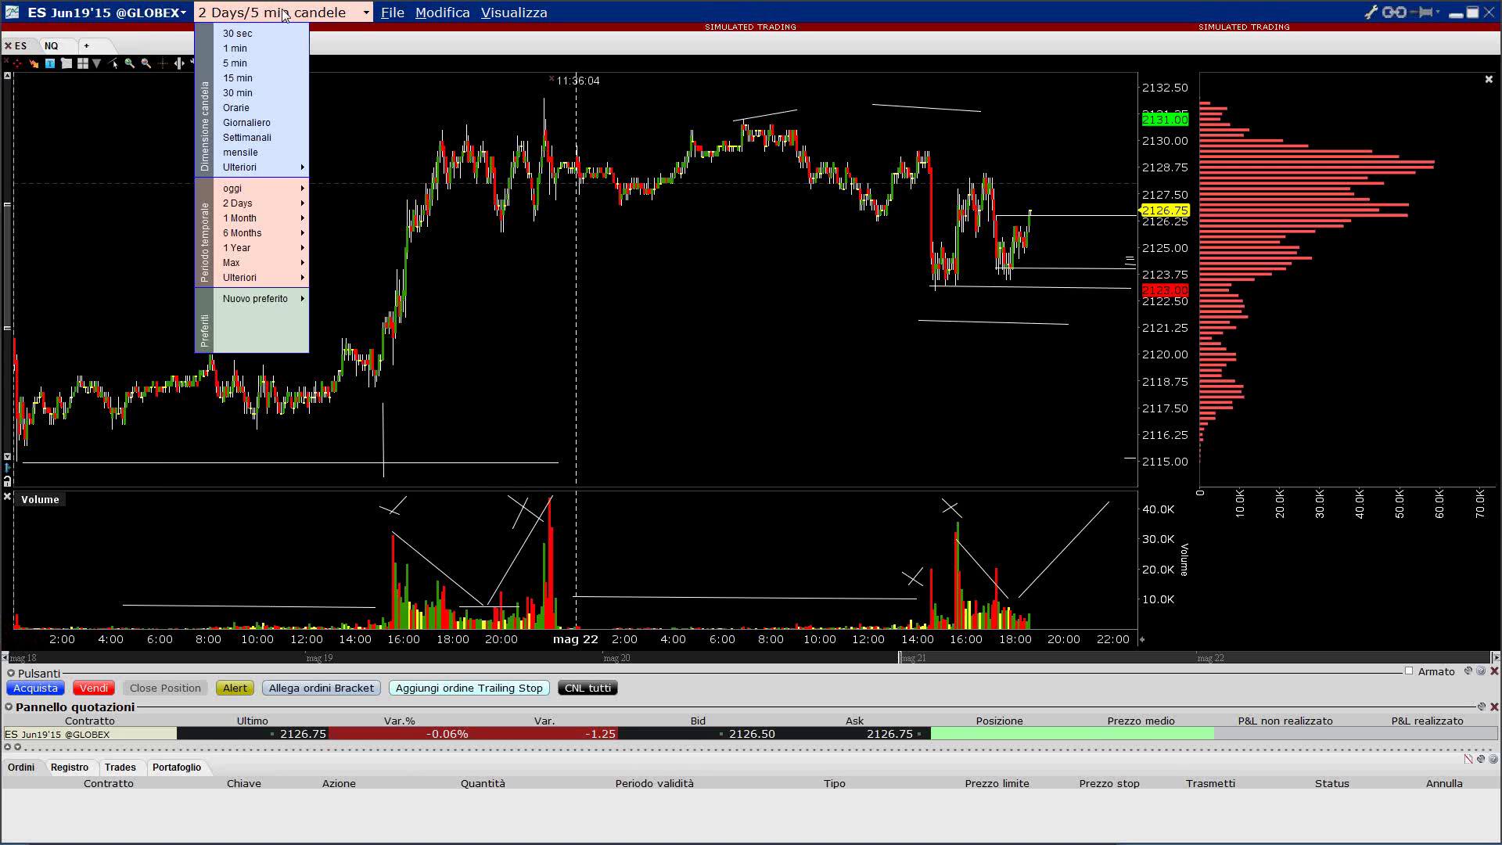
{"action": "mouse_move", "coordinate": [257, 233]}
{"action": "left_click", "coordinate": [327, 230]}
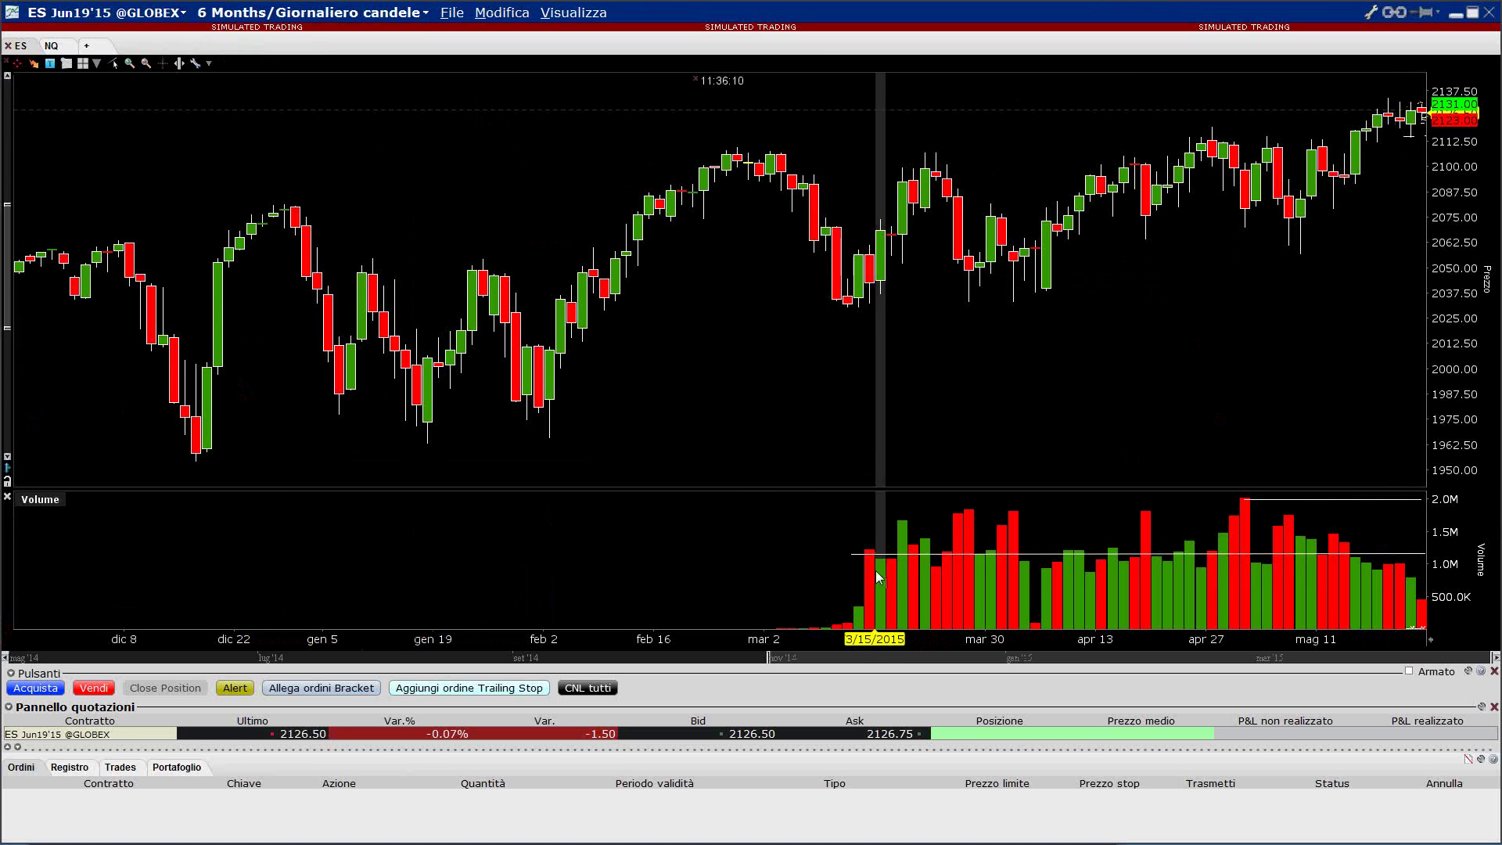
{"action": "mouse_move", "coordinate": [776, 564]}
{"action": "left_mouse_down"}
{"action": "mouse_move", "coordinate": [832, 608]}
{"action": "mouse_move", "coordinate": [768, 603]}
{"action": "left_mouse_up"}
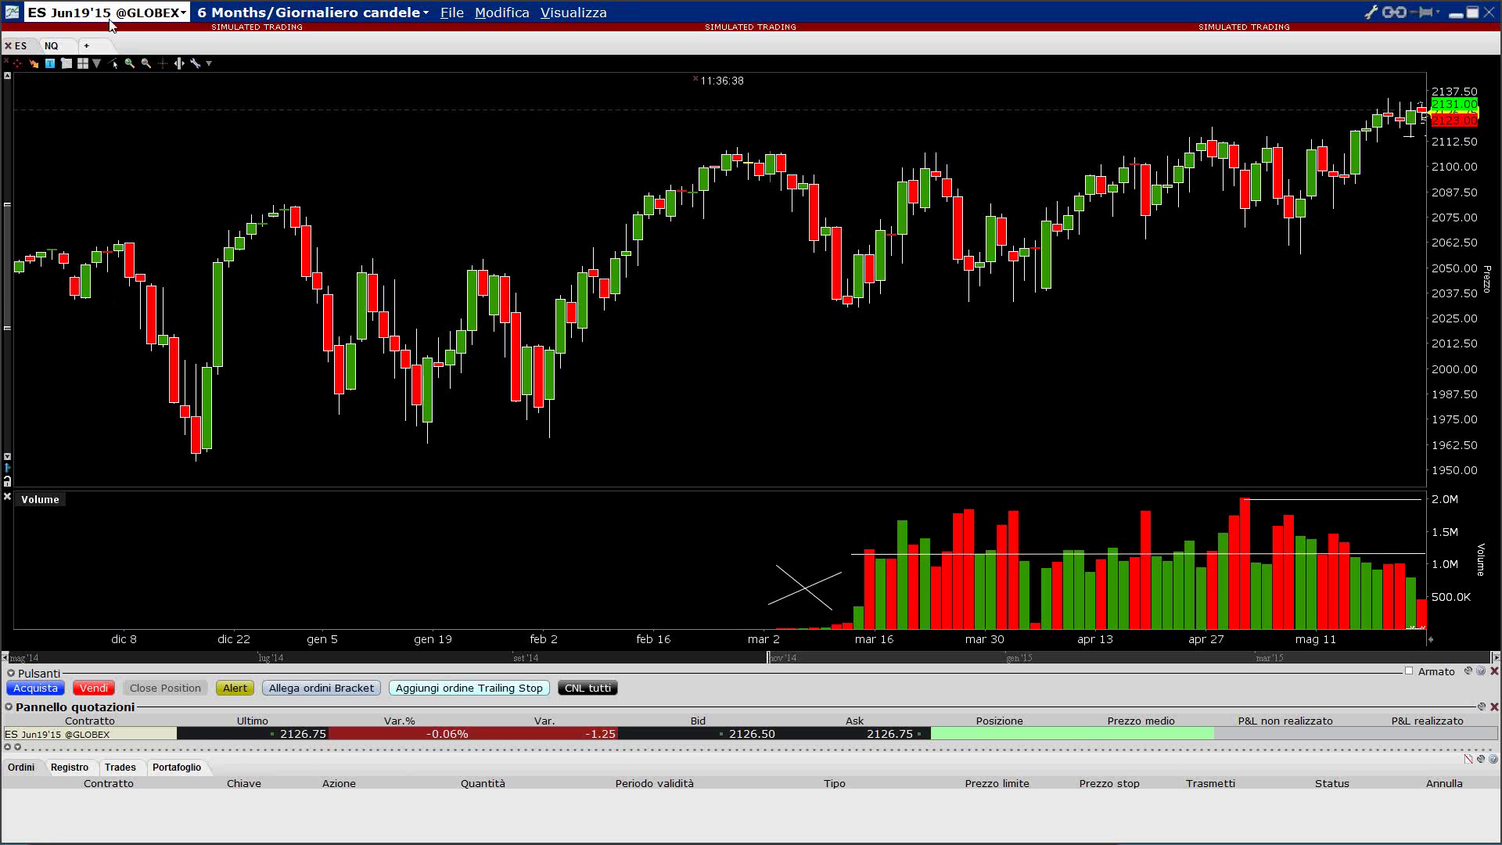
- Look at the NQ chart and close its tab
{"action": "left_click", "coordinate": [63, 22]}
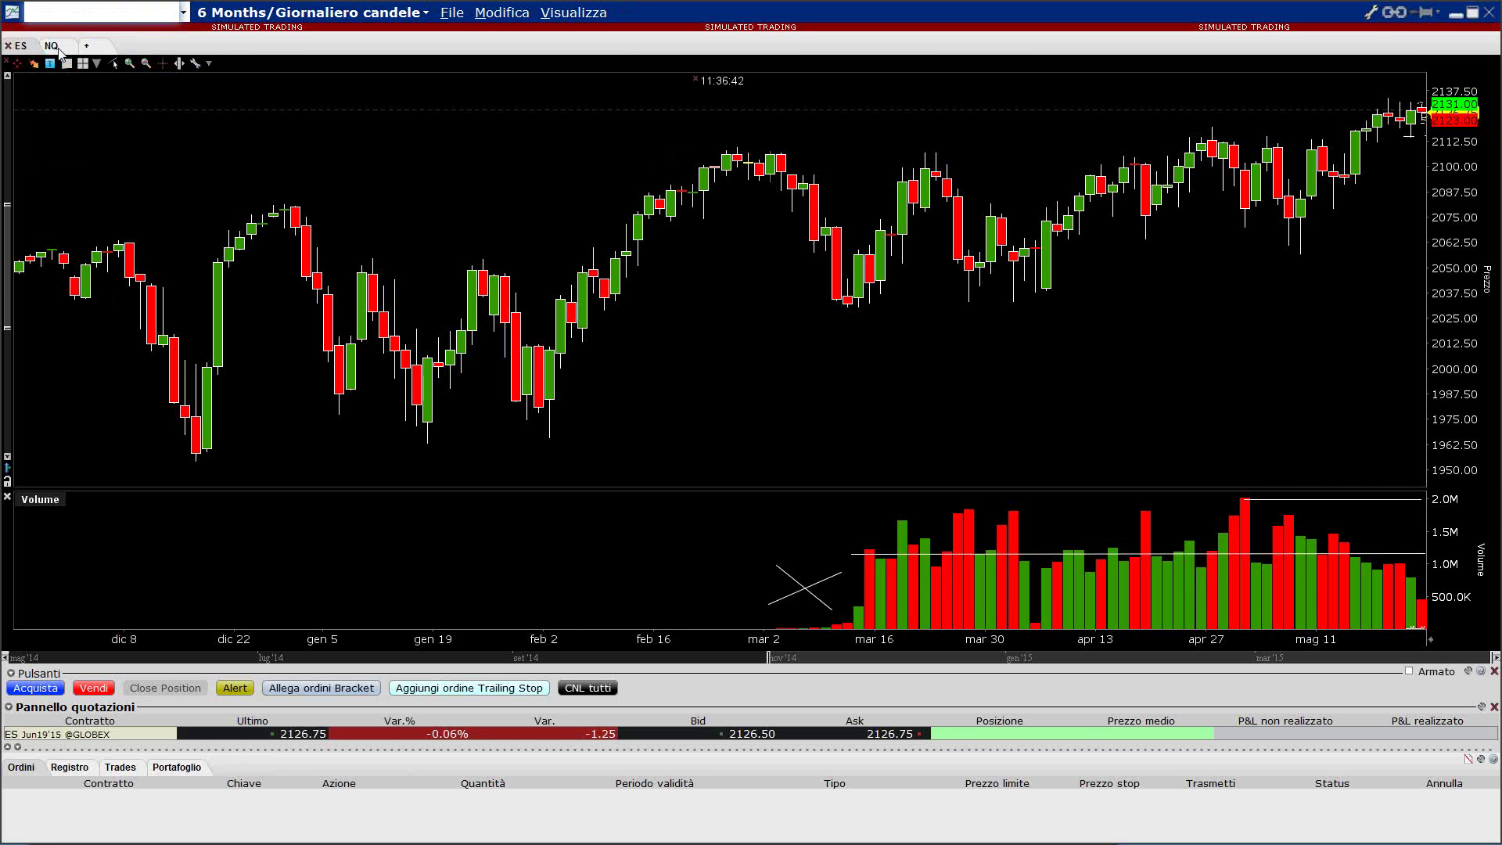
{"action": "left_click", "coordinate": [60, 47]}
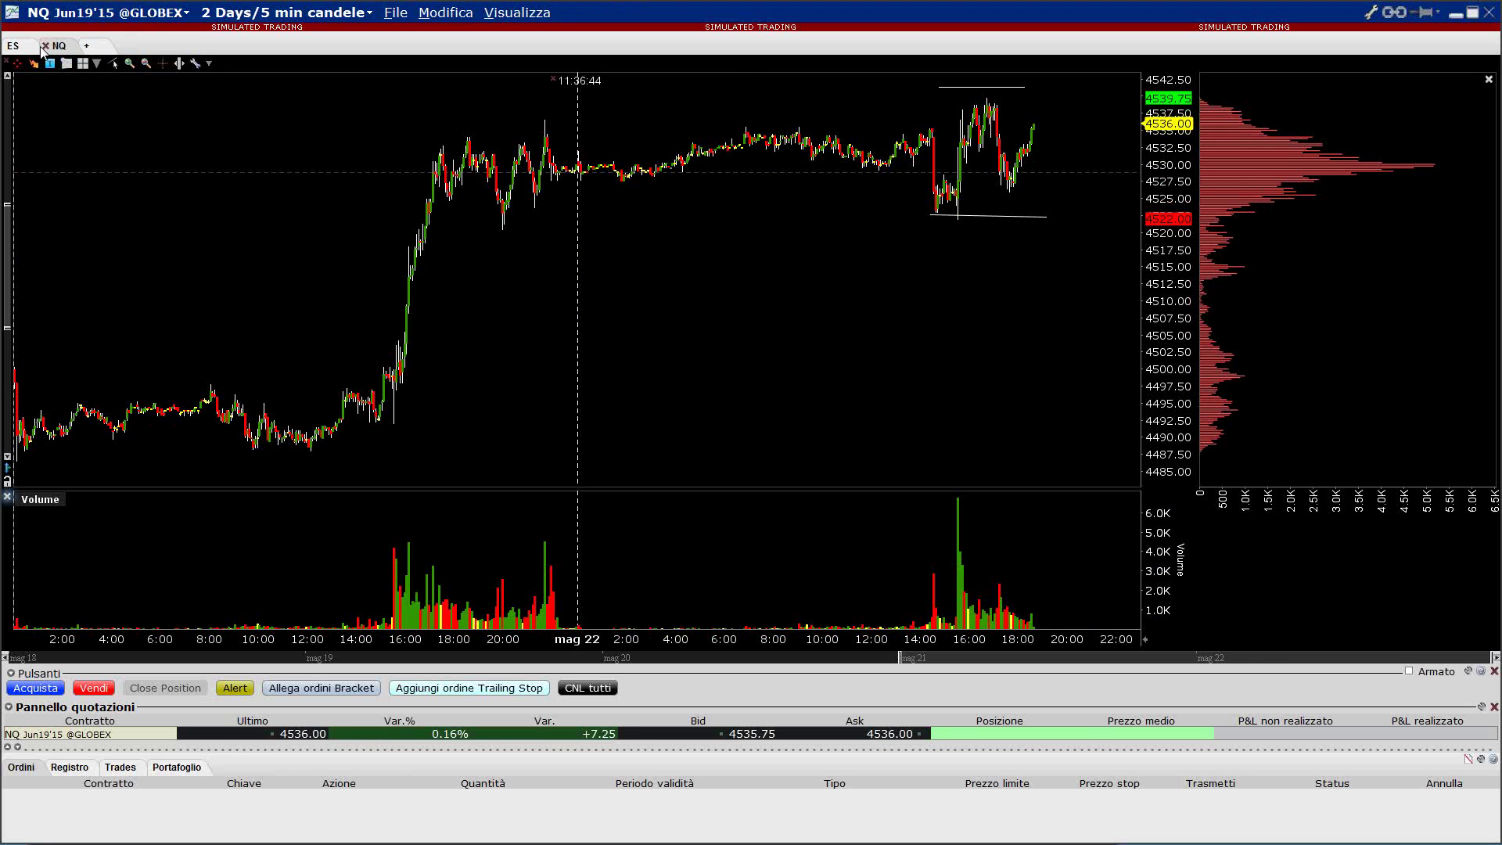
{"action": "left_click", "coordinate": [46, 47]}
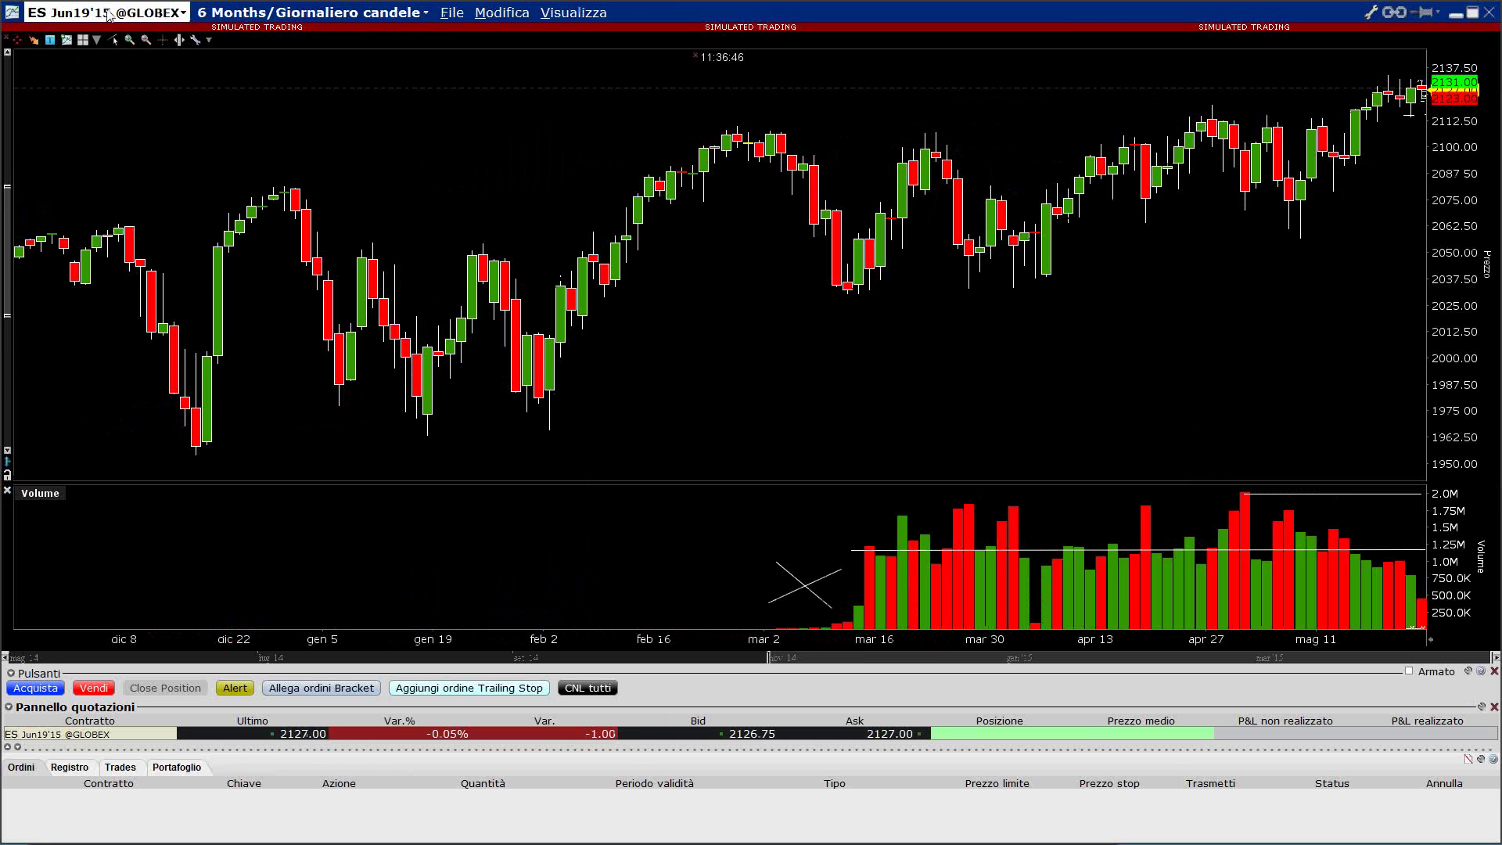
- Add a chart tab for the E-mini S&P 500 GLOBEX future expiring in September 2015
{"action": "left_click", "coordinate": [452, 13]}
{"action": "left_click", "coordinate": [452, 35]}
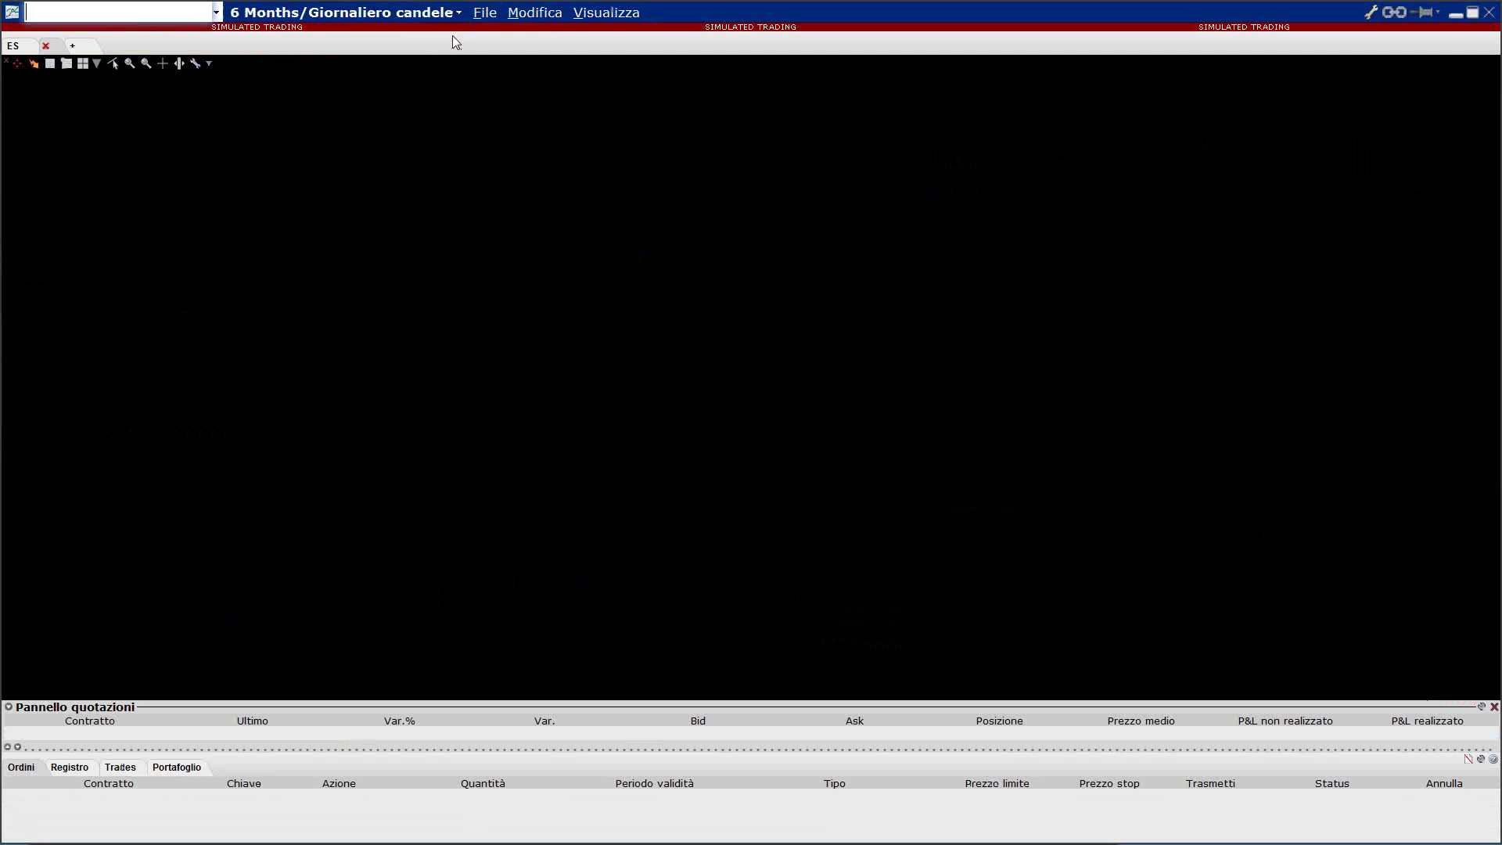
{"action": "type", "text": "ES"}
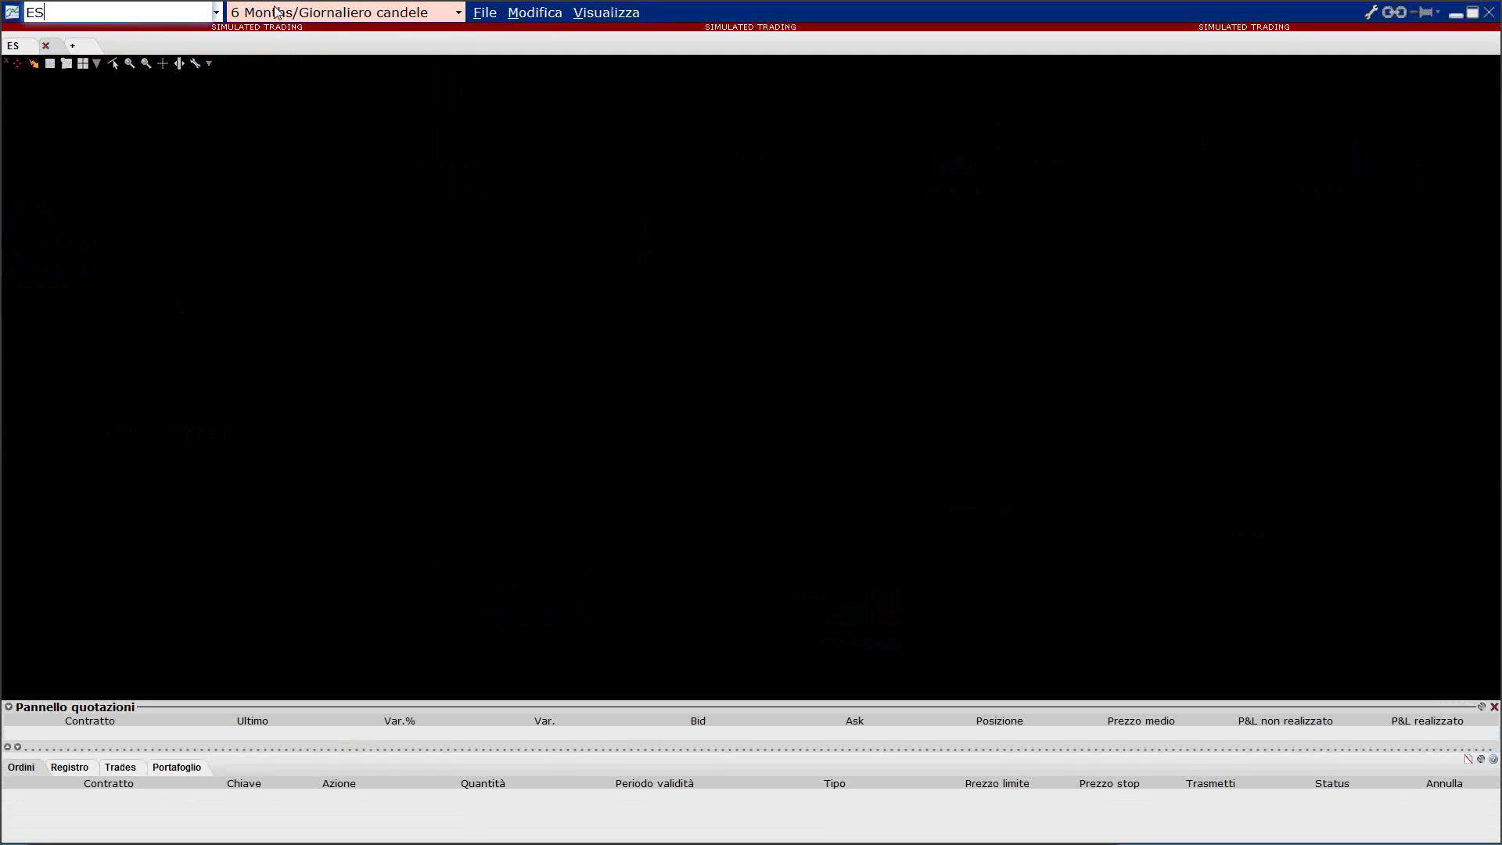
{"action": "key", "text": "Return"}
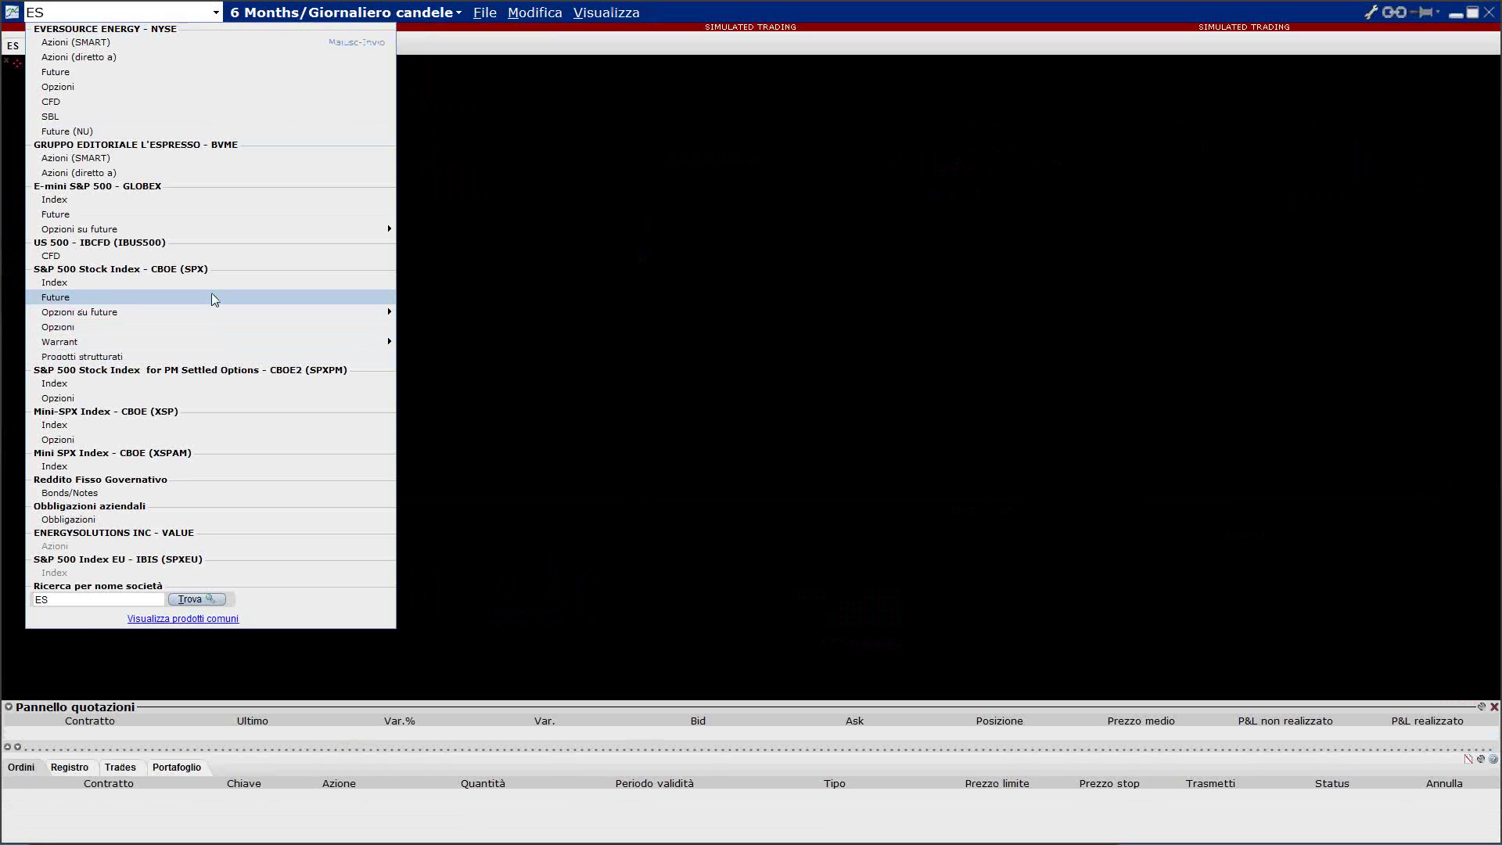
{"action": "left_click", "coordinate": [96, 215]}
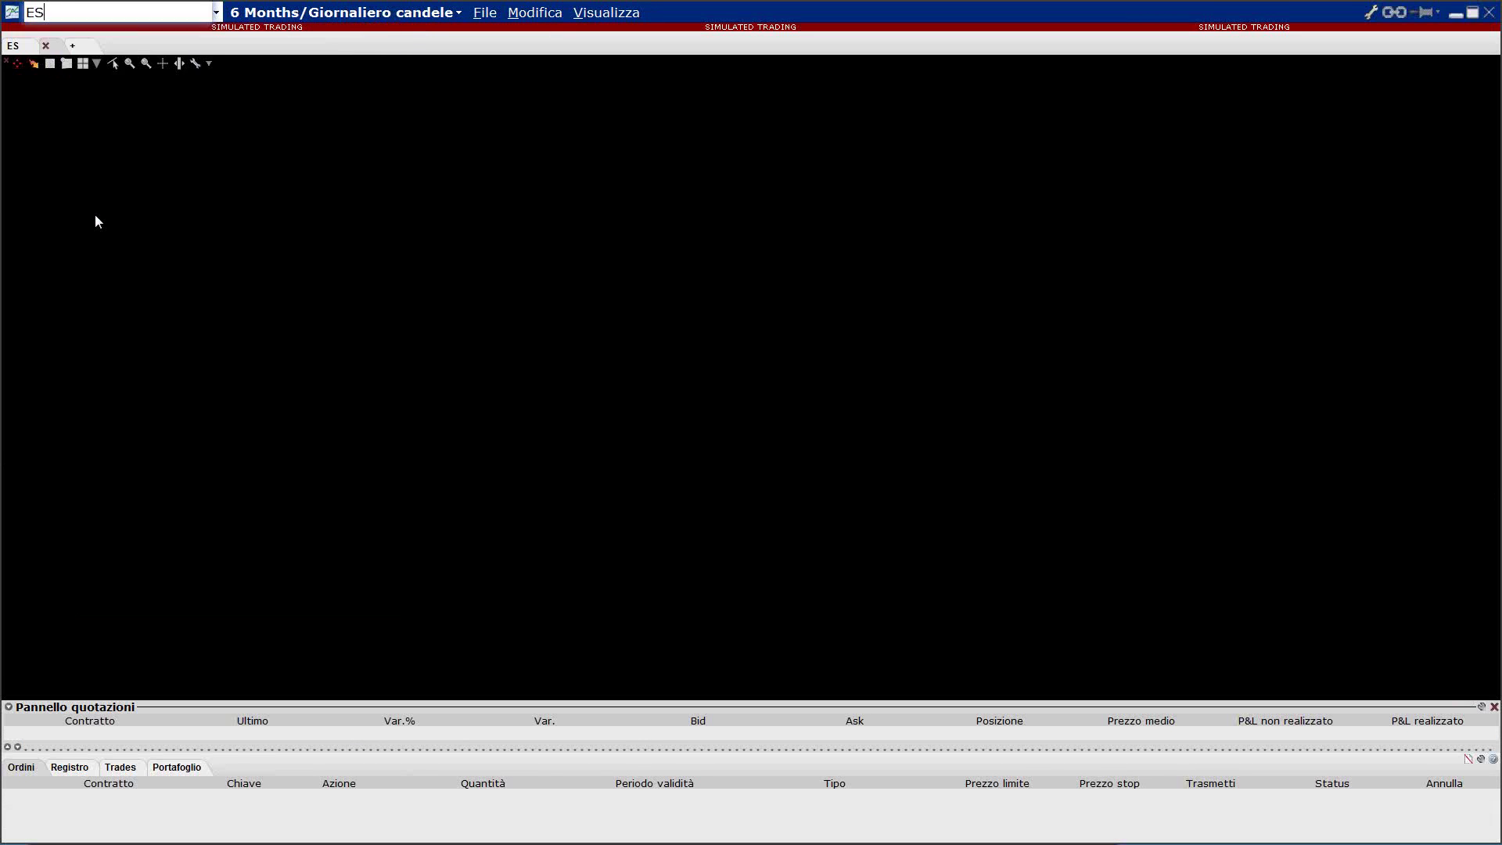
{"action": "left_click", "coordinate": [47, 97]}
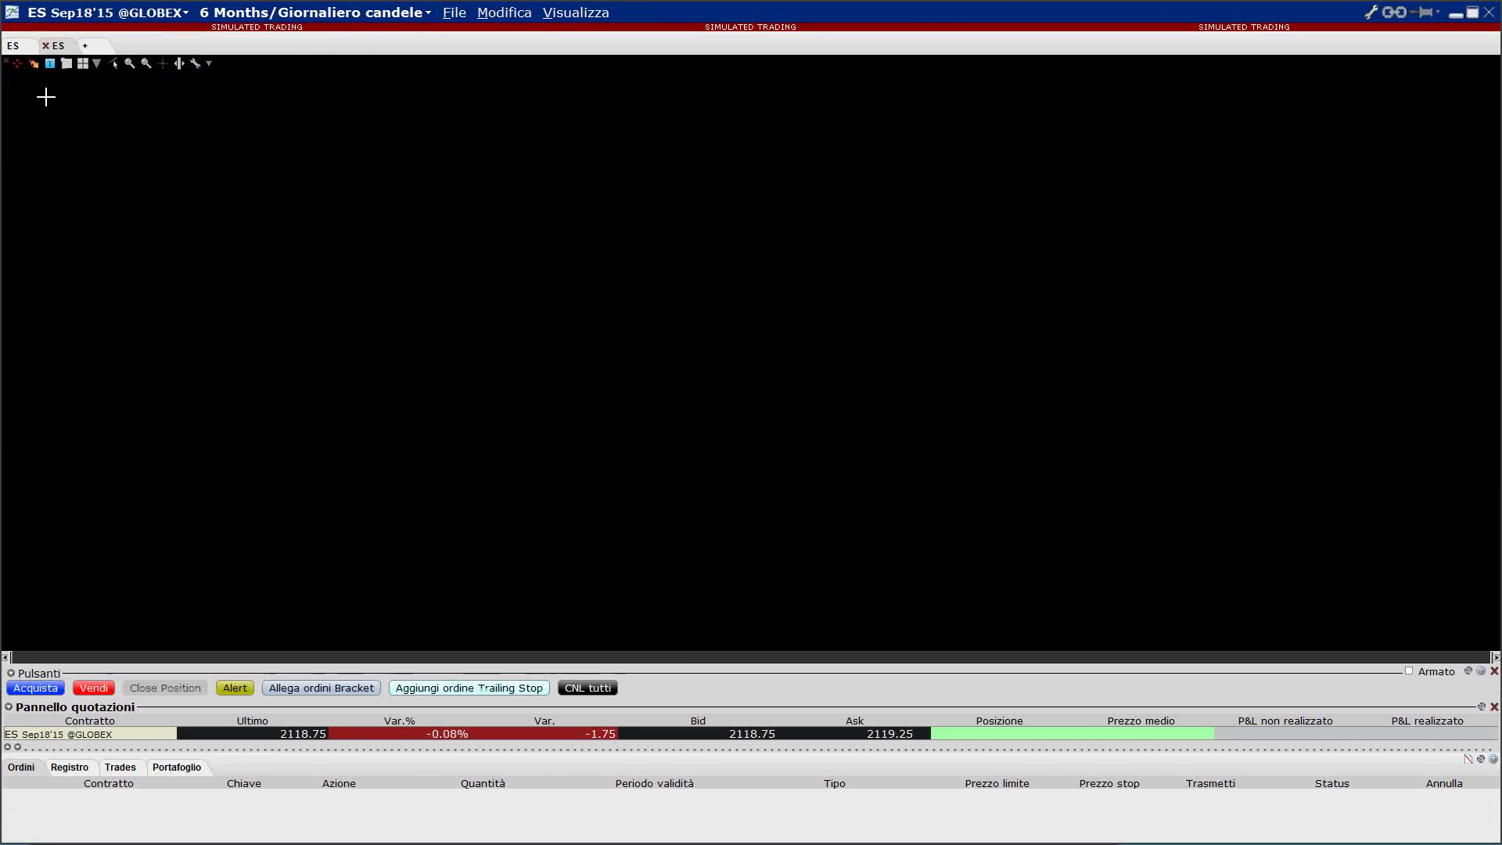
- Add another chart tab for the E-mini S&P 500 GLOBEX future expiring in December 2015
{"action": "left_click", "coordinate": [86, 47]}
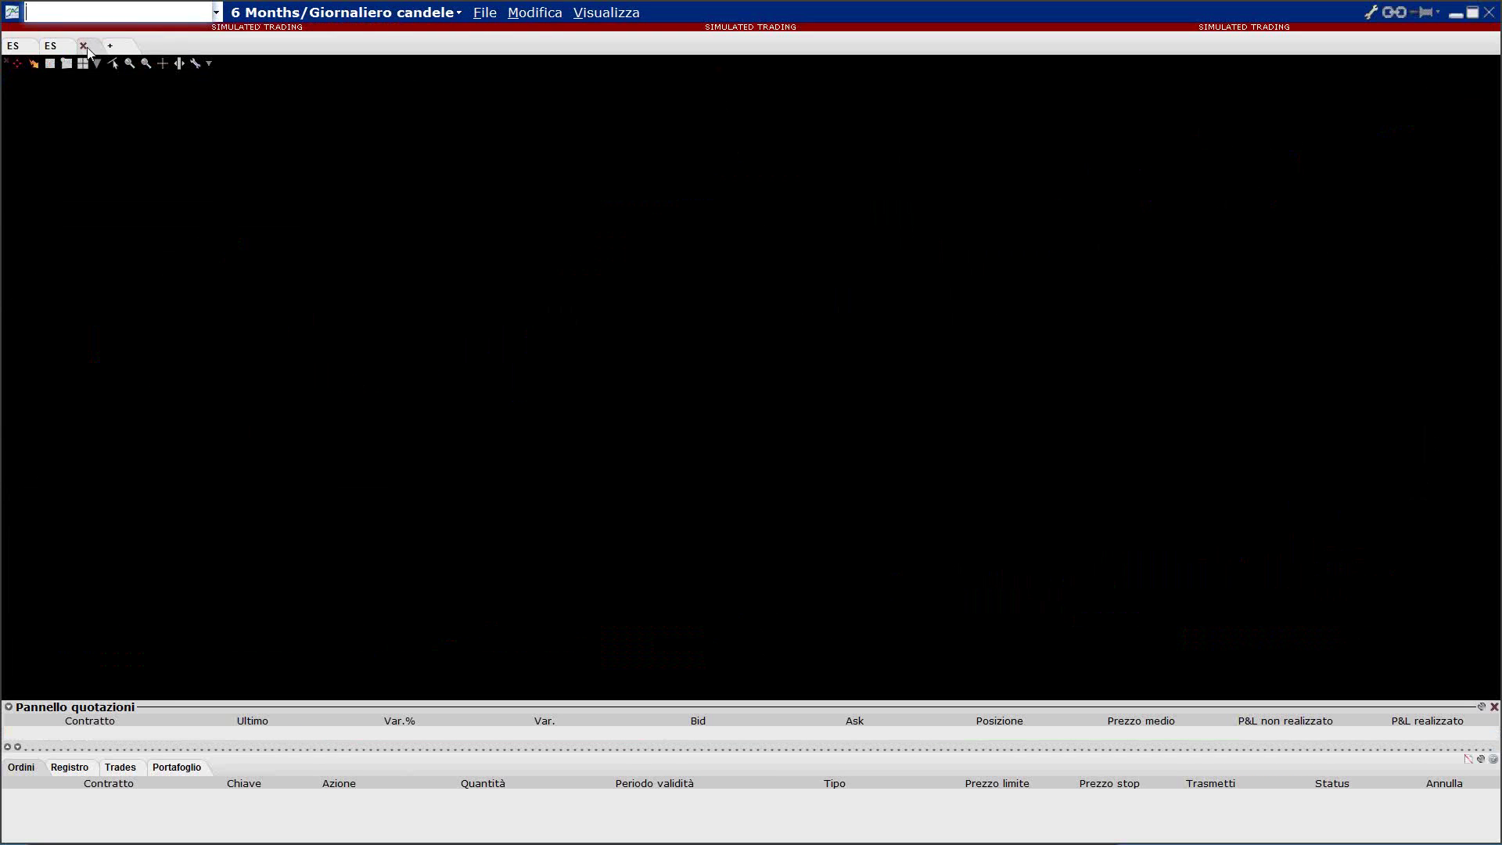
{"action": "type", "text": "ES"}
{"action": "key", "text": "Return"}
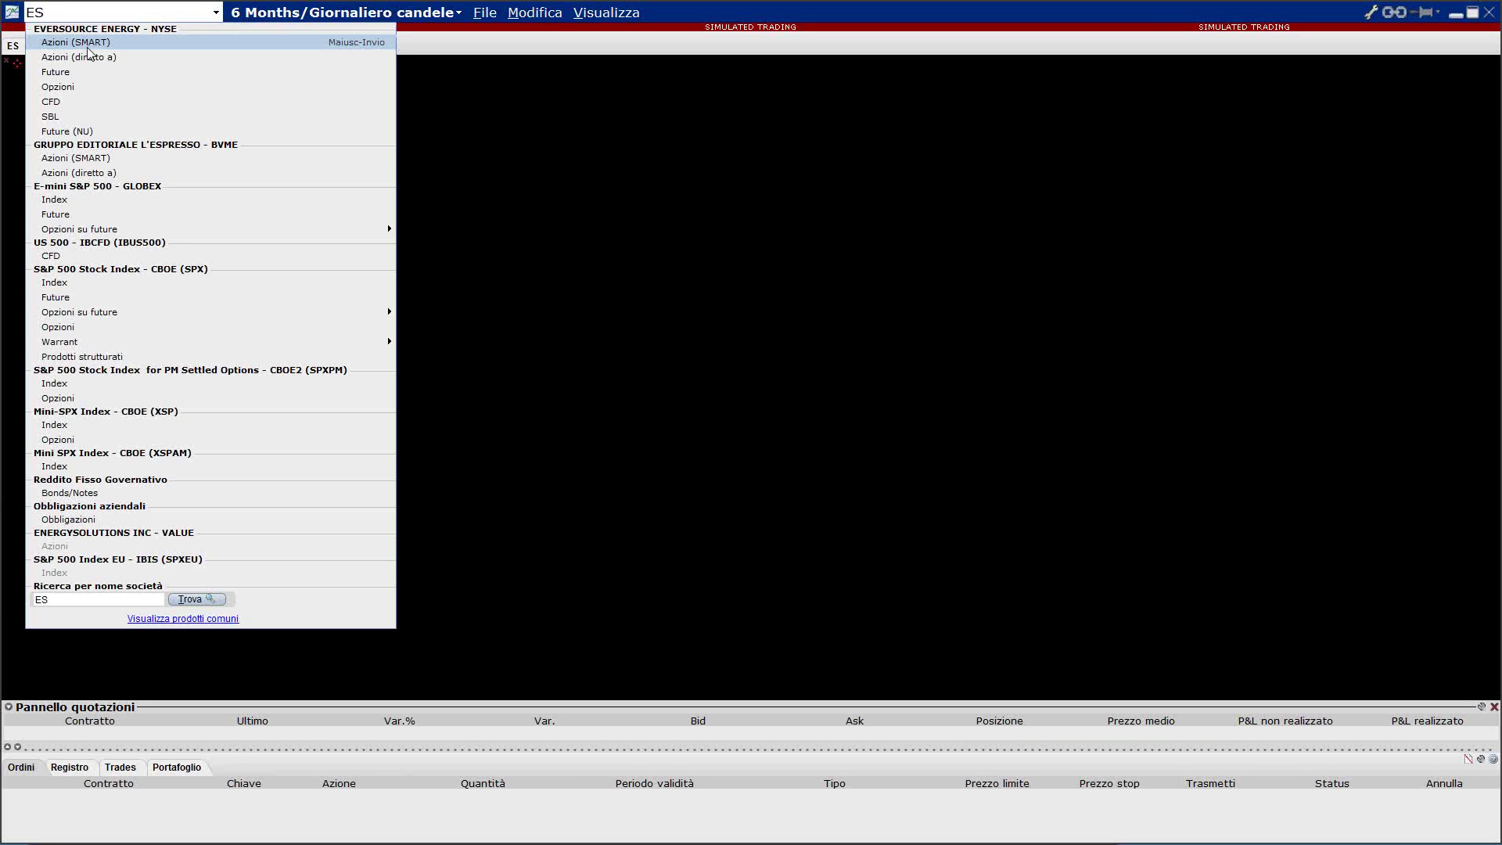
{"action": "left_click", "coordinate": [142, 214]}
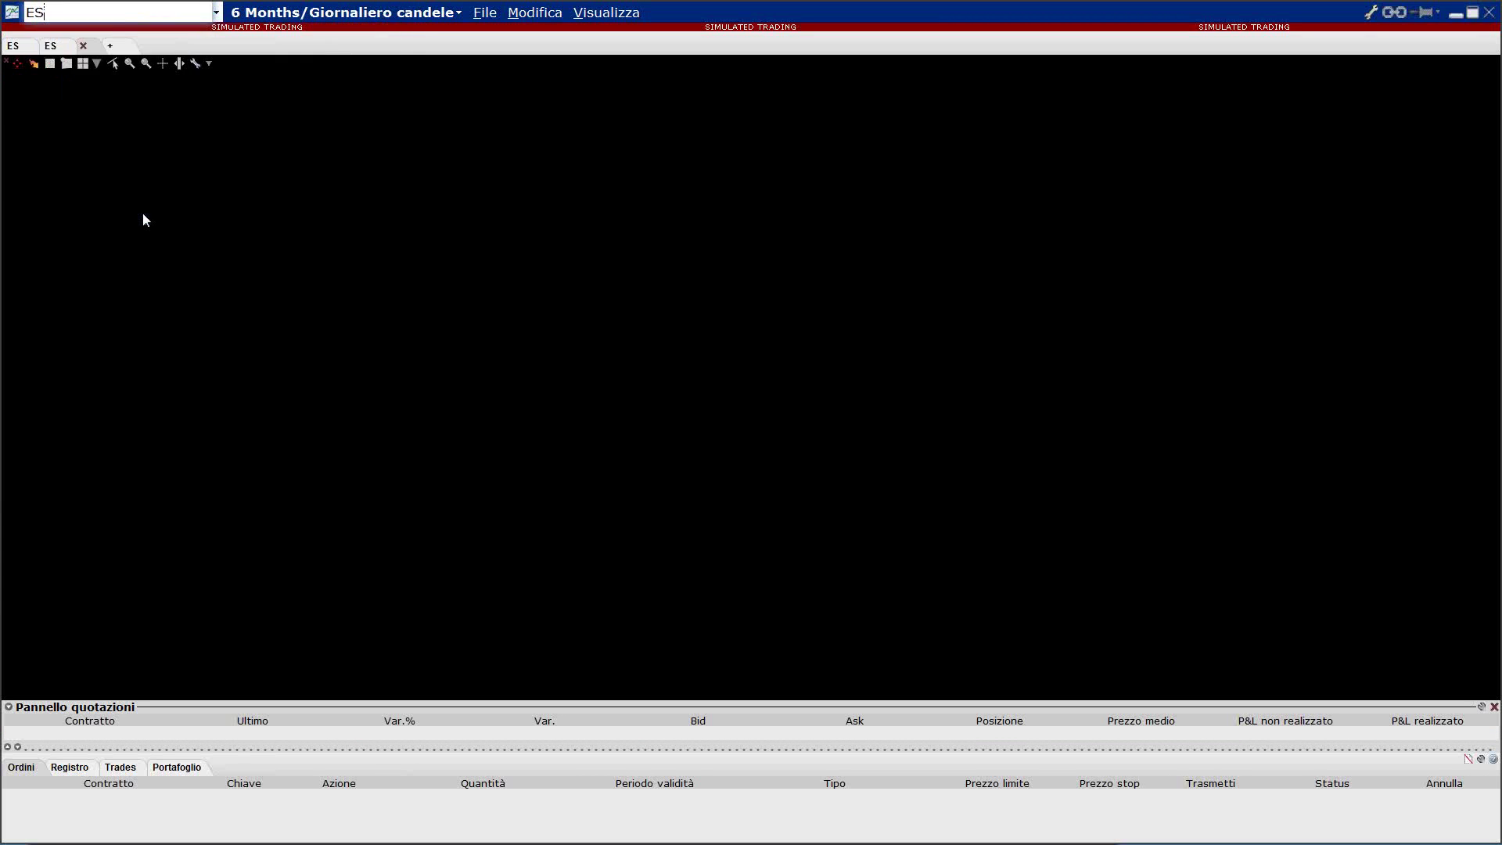
{"action": "left_click", "coordinate": [34, 113]}
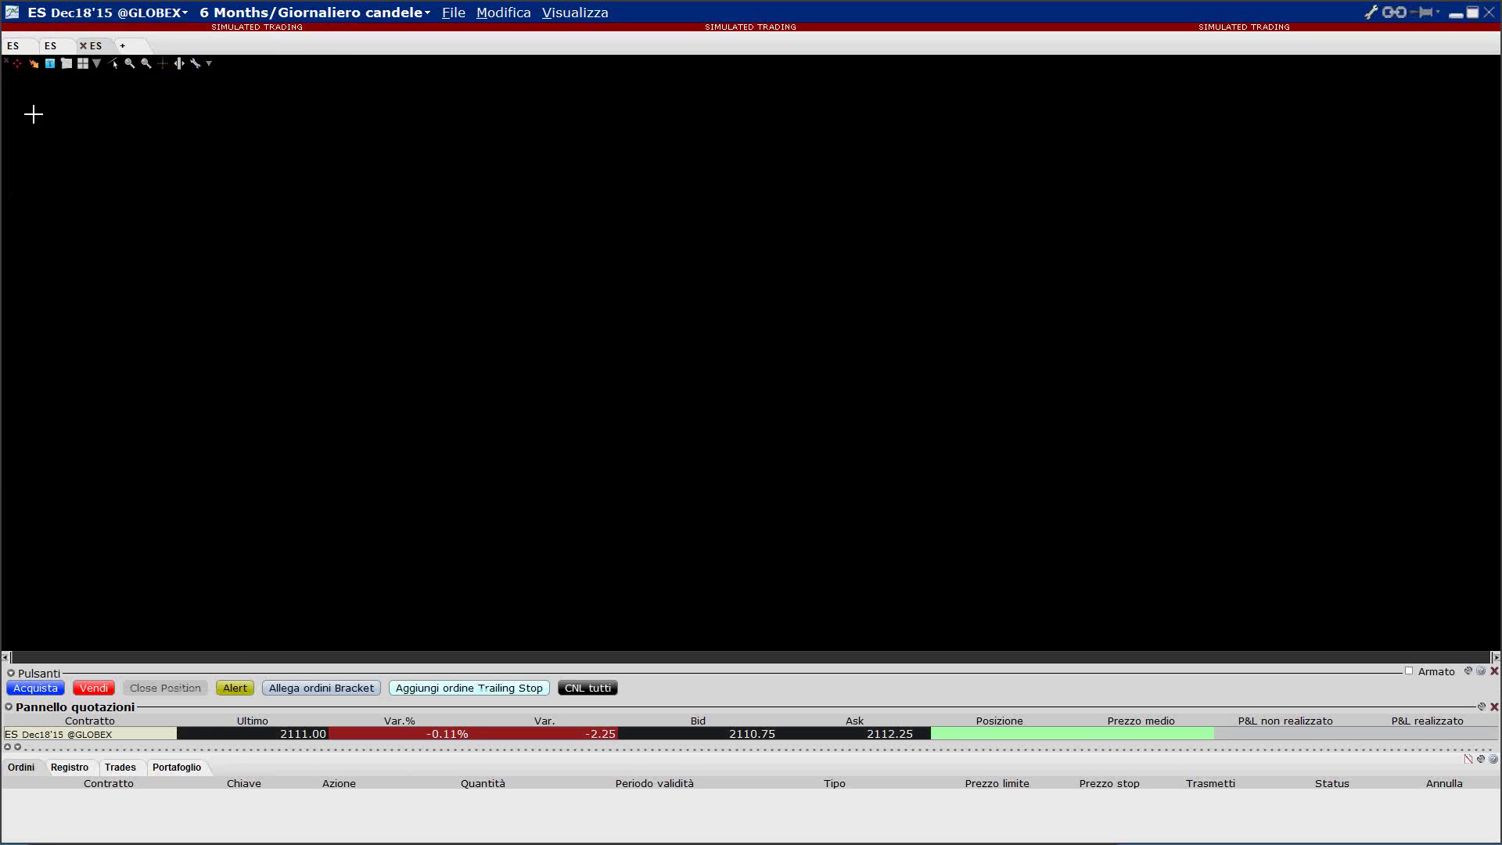
- Return to the June 2015 ES chart and mark the mid-March volume bars with a vertical line and a small cross
{"action": "left_click", "coordinate": [10, 47]}
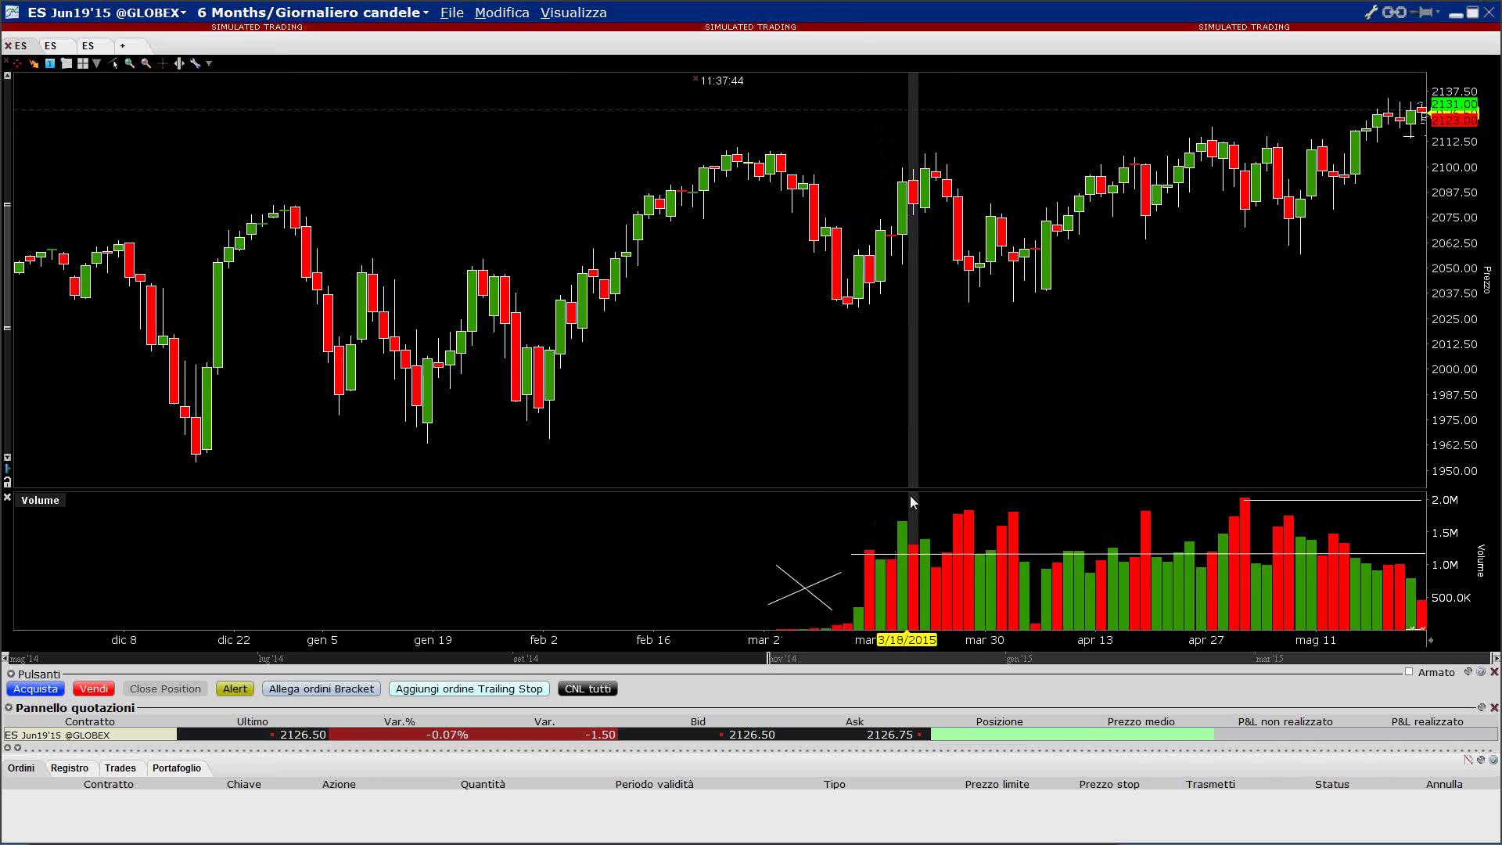
{"action": "left_click", "coordinate": [928, 539]}
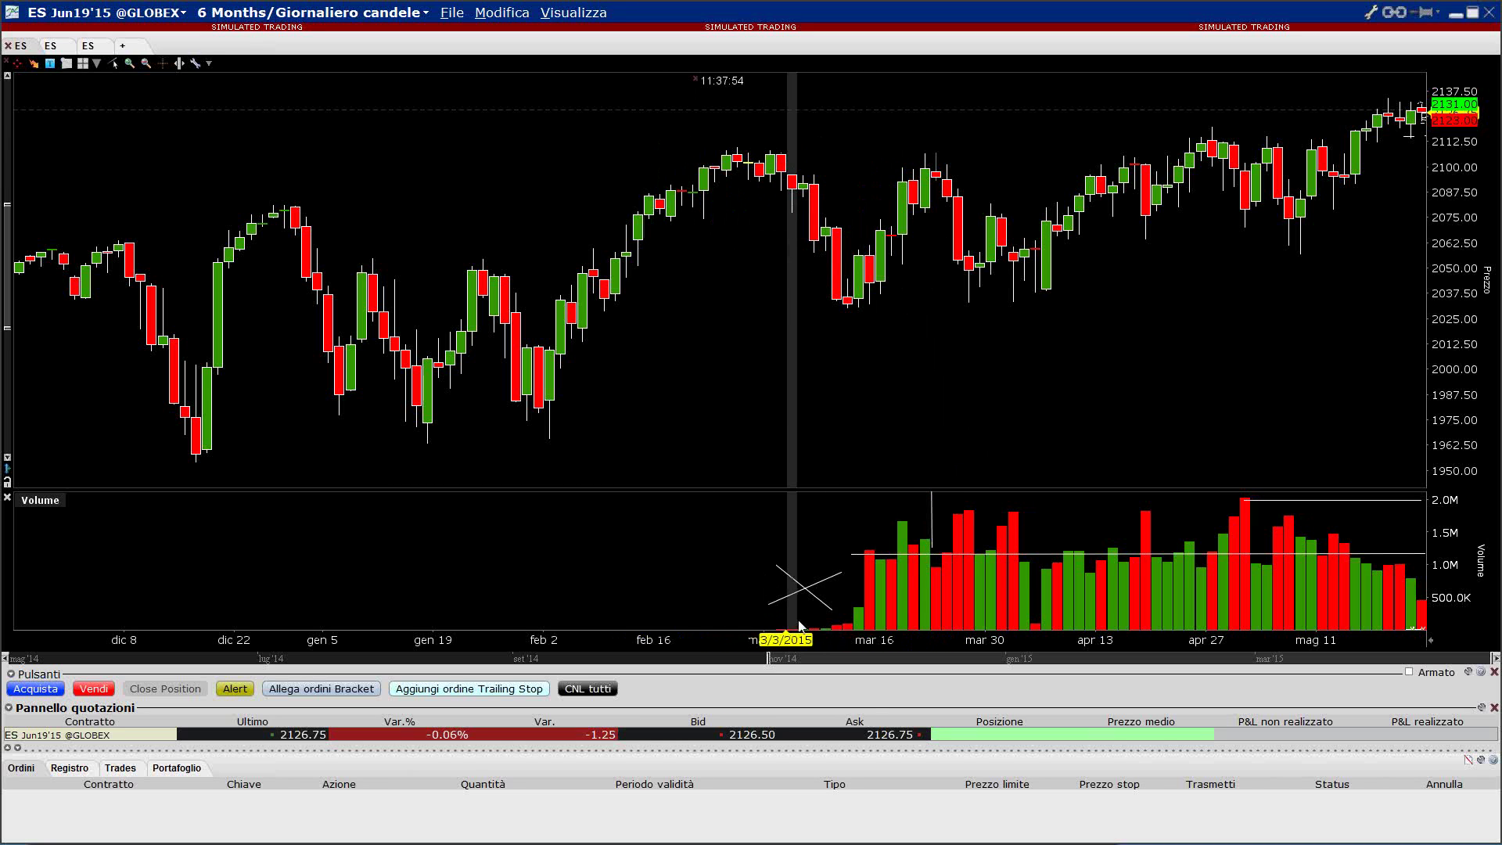
{"action": "mouse_move", "coordinate": [810, 622]}
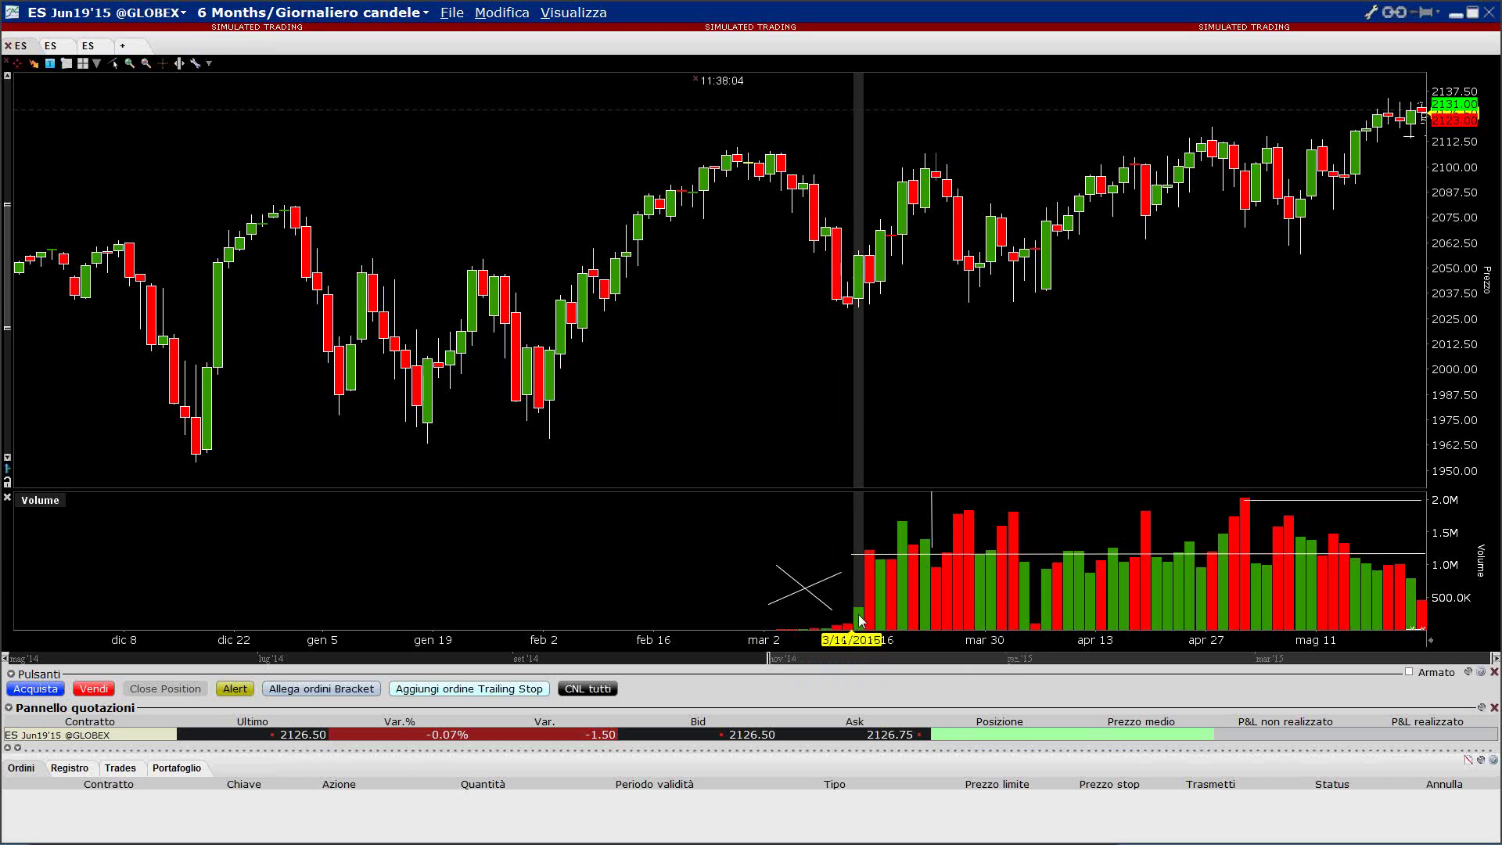
{"action": "left_click_drag", "start_coordinate": [842, 491], "coordinate": [888, 532]}
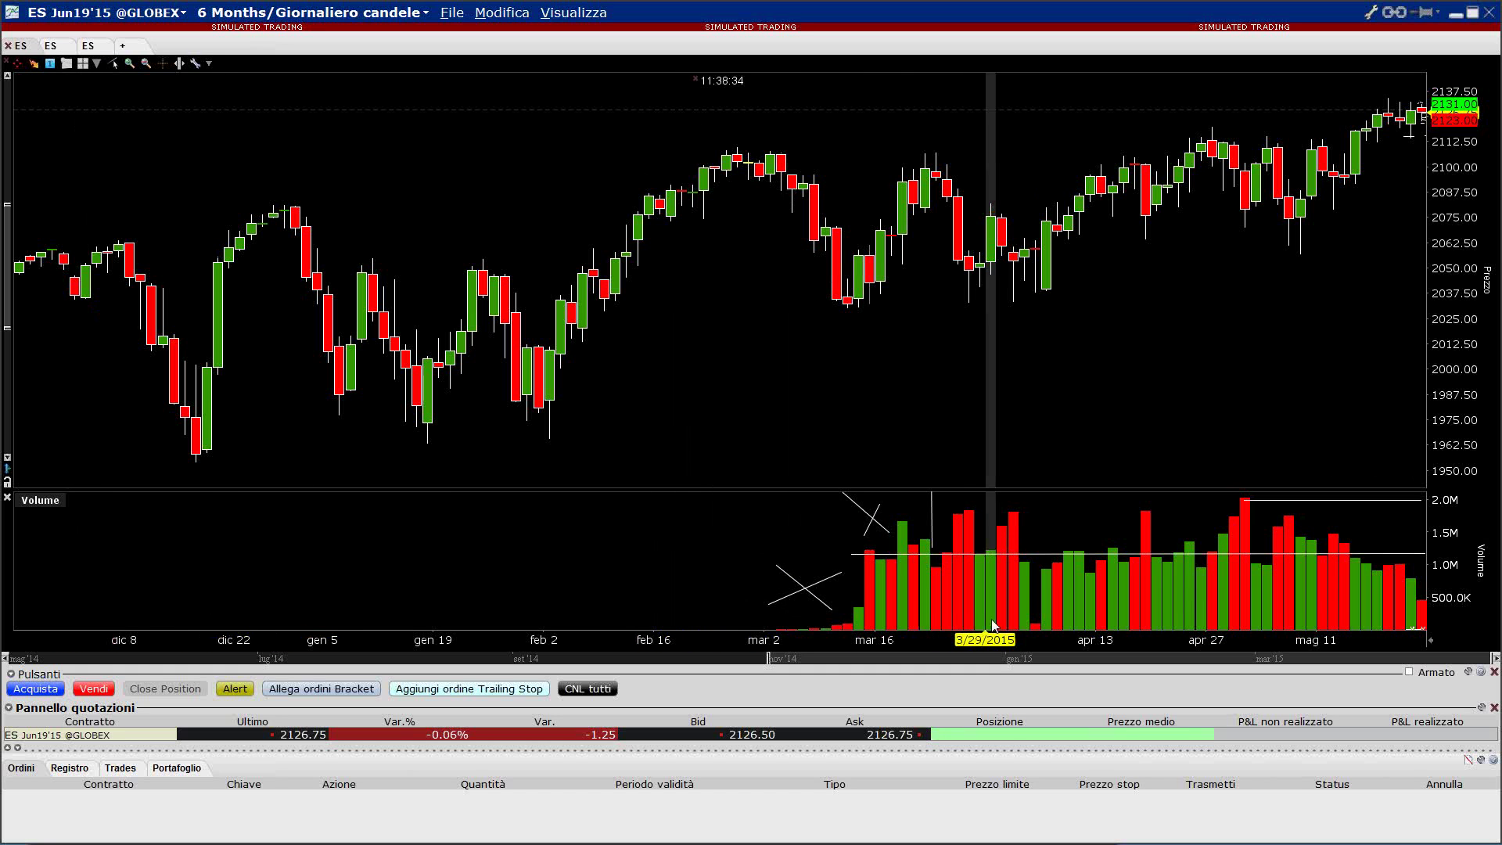
- Draw a nearly horizontal line over the April and May volume peaks on the September 2015 ES chart and return to the June chart
{"action": "left_click", "coordinate": [53, 45]}
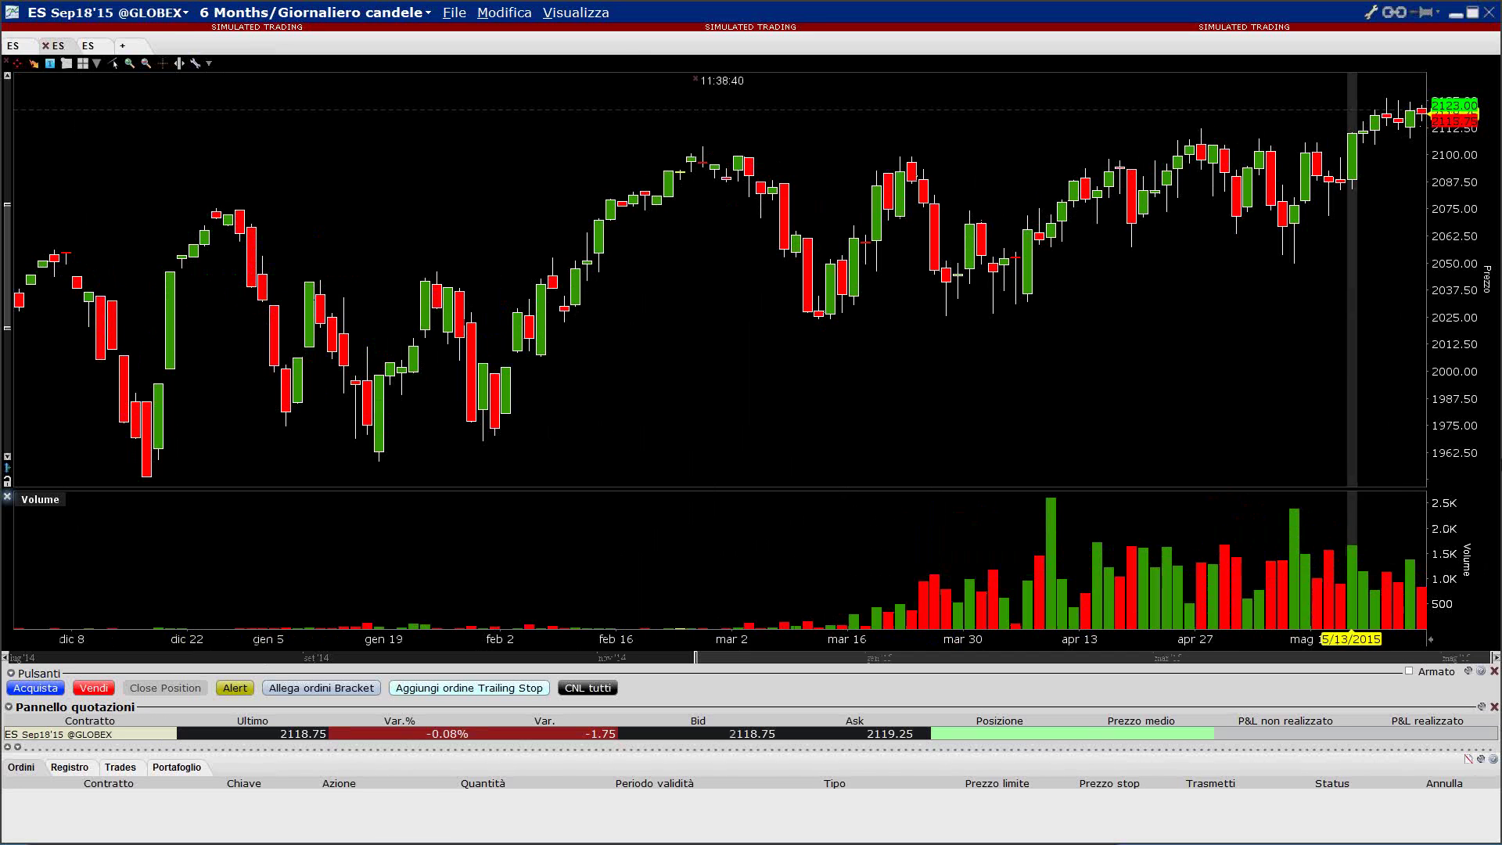
{"action": "left_click_drag", "start_coordinate": [1050, 497], "coordinate": [1412, 505]}
{"action": "left_click", "coordinate": [31, 45]}
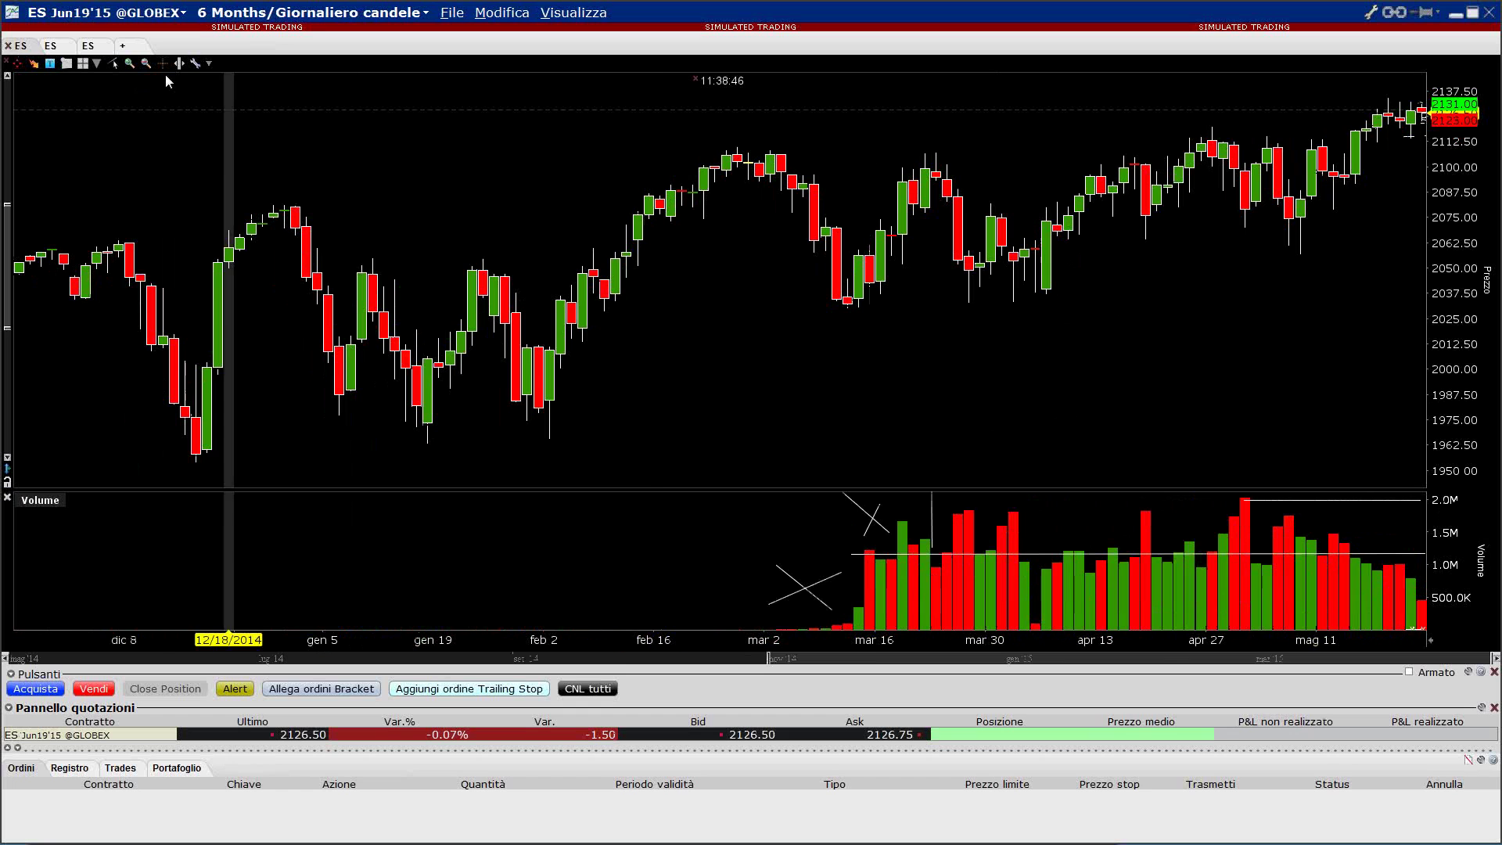
- Show the September 2015 ES chart's volume and, in the browser's CME E-mini S&P 500 Volume page, highlight the total volume figures by contract month
{"action": "left_click", "coordinate": [55, 45]}
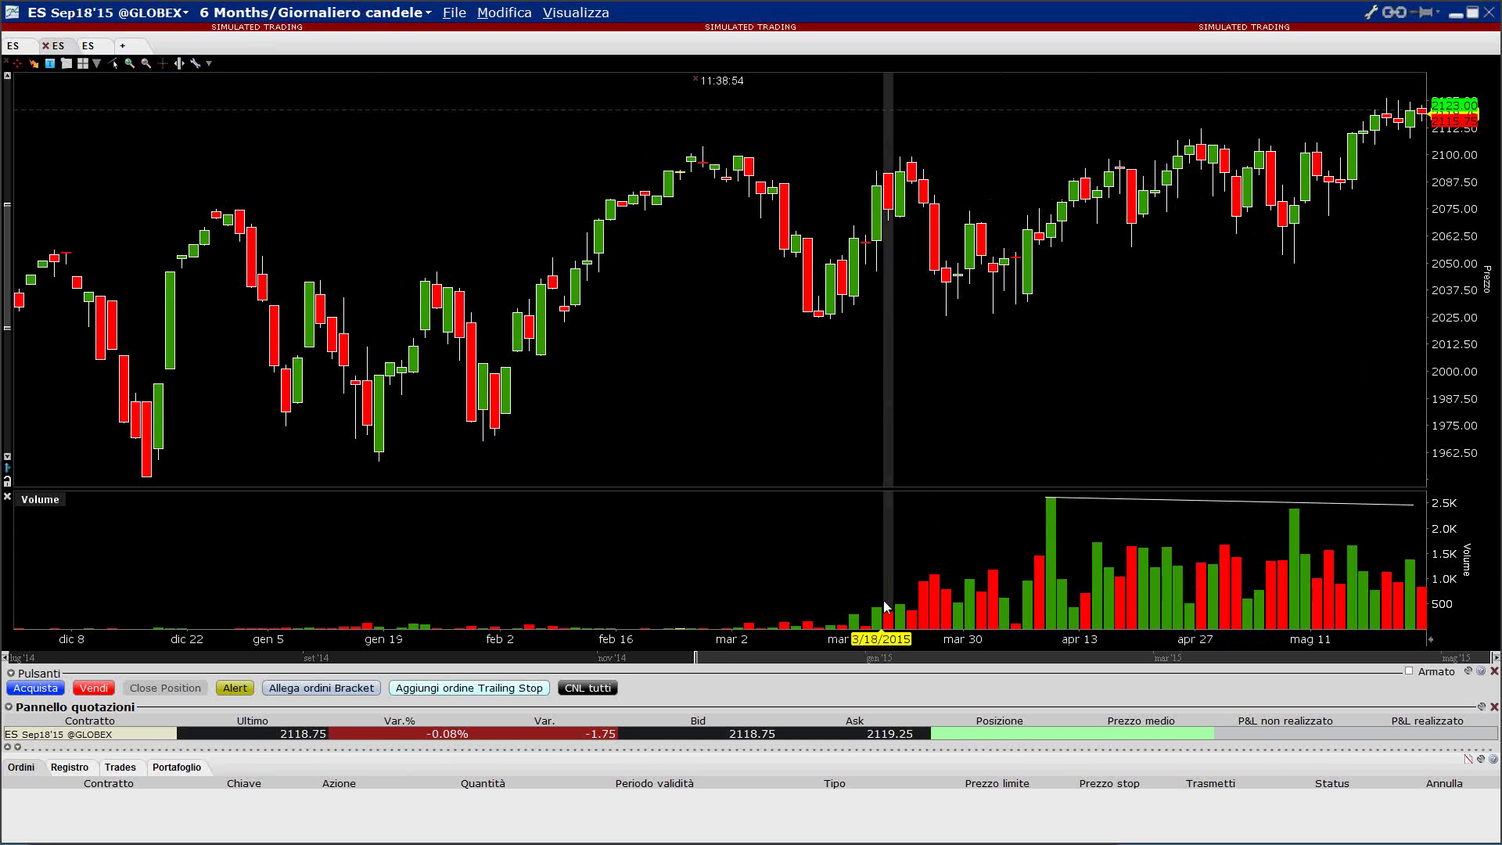
{"action": "mouse_move", "coordinate": [51, 183]}
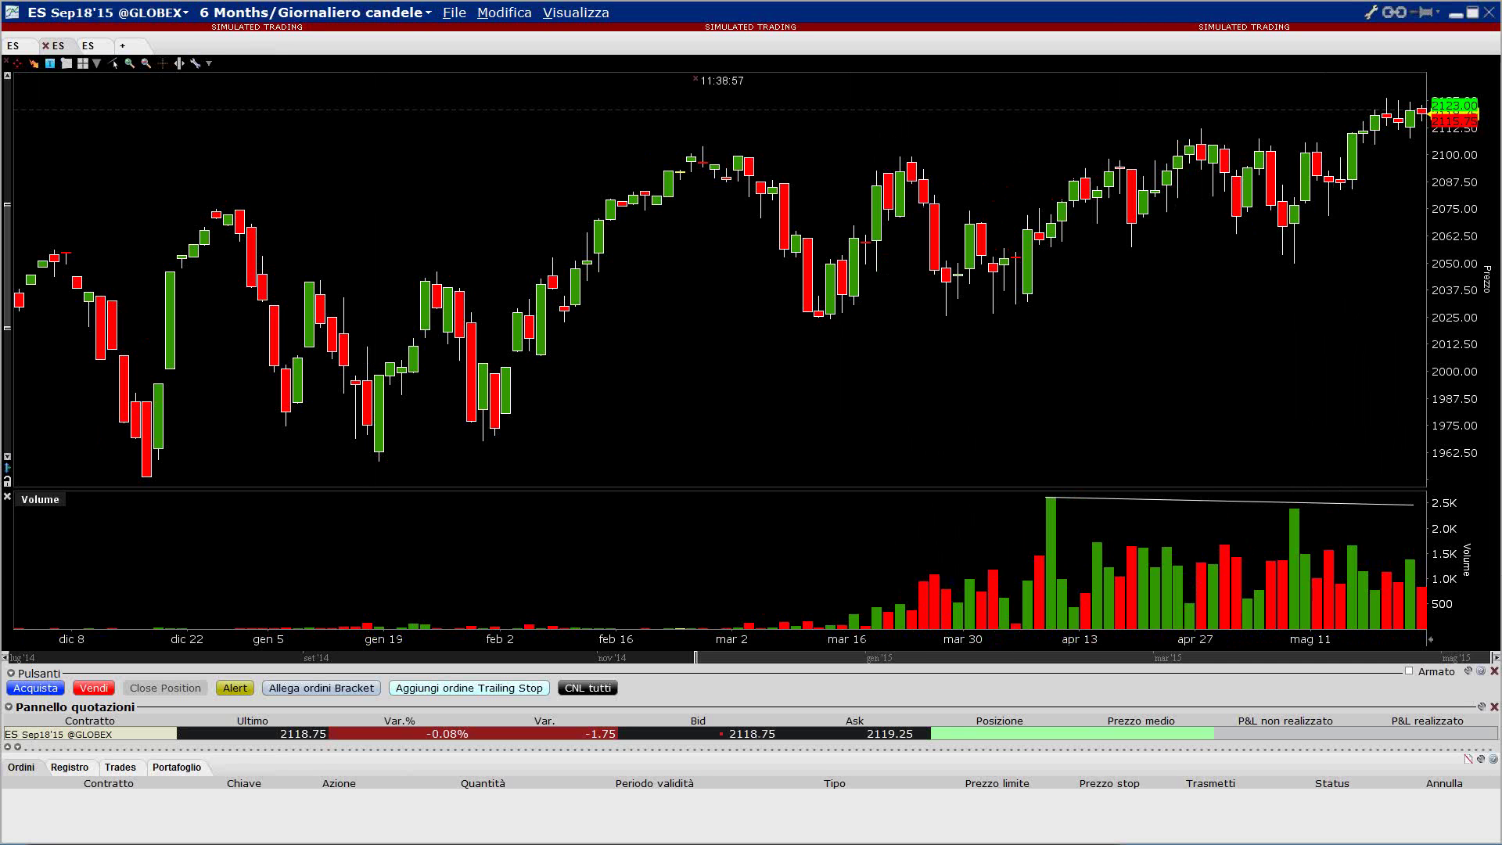
{"action": "key", "text": "alt+Tab"}
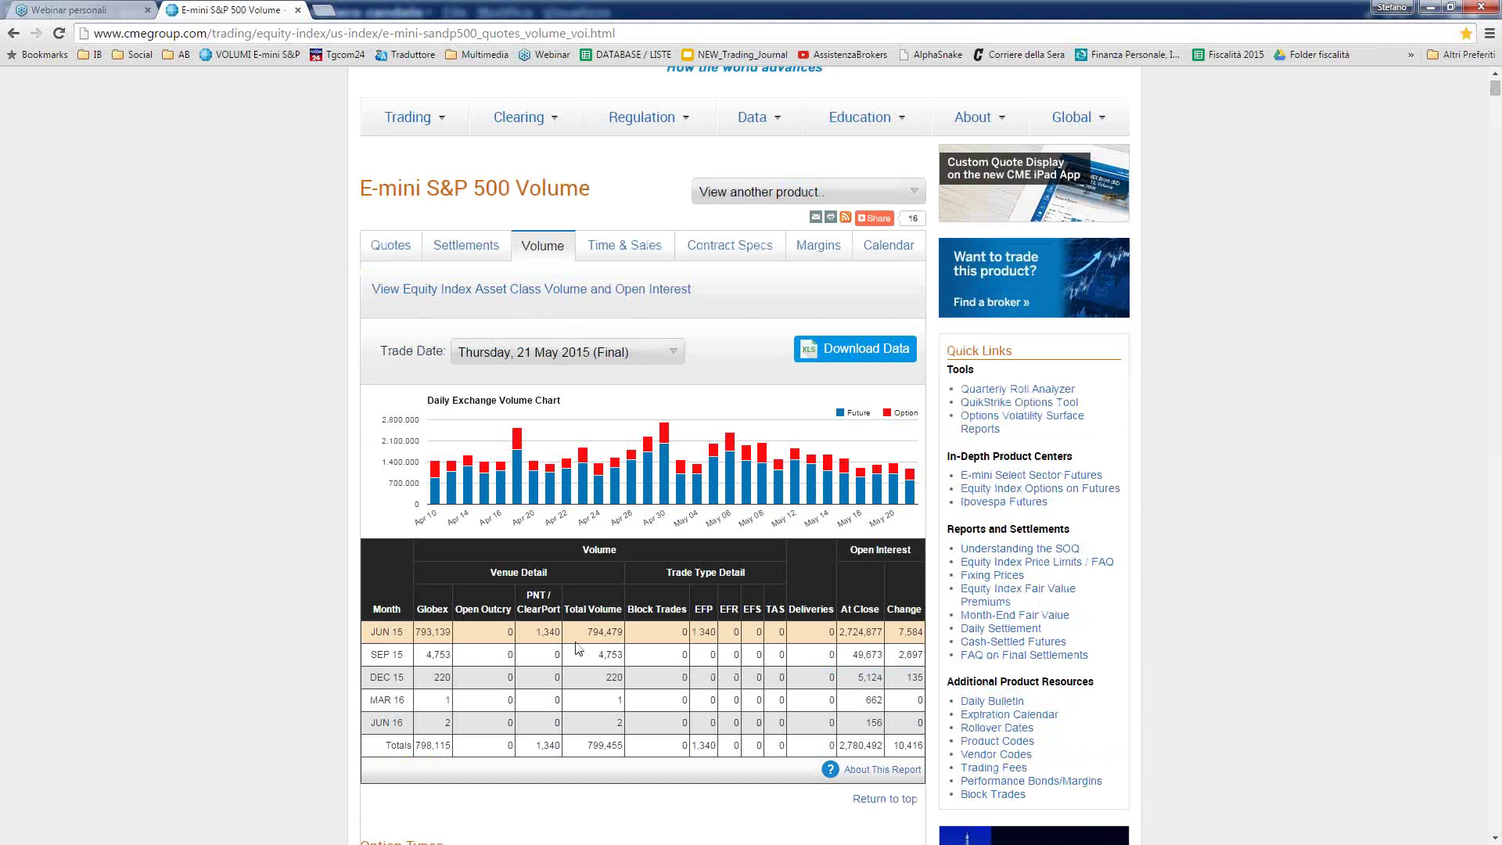
{"action": "left_click_drag", "start_coordinate": [586, 635], "coordinate": [634, 638]}
{"action": "scroll", "coordinate": [630, 633], "scroll_direction": "down", "scroll_amount": 3}
{"action": "left_click", "coordinate": [585, 416]}
{"action": "left_click_drag", "start_coordinate": [586, 415], "coordinate": [625, 415]}
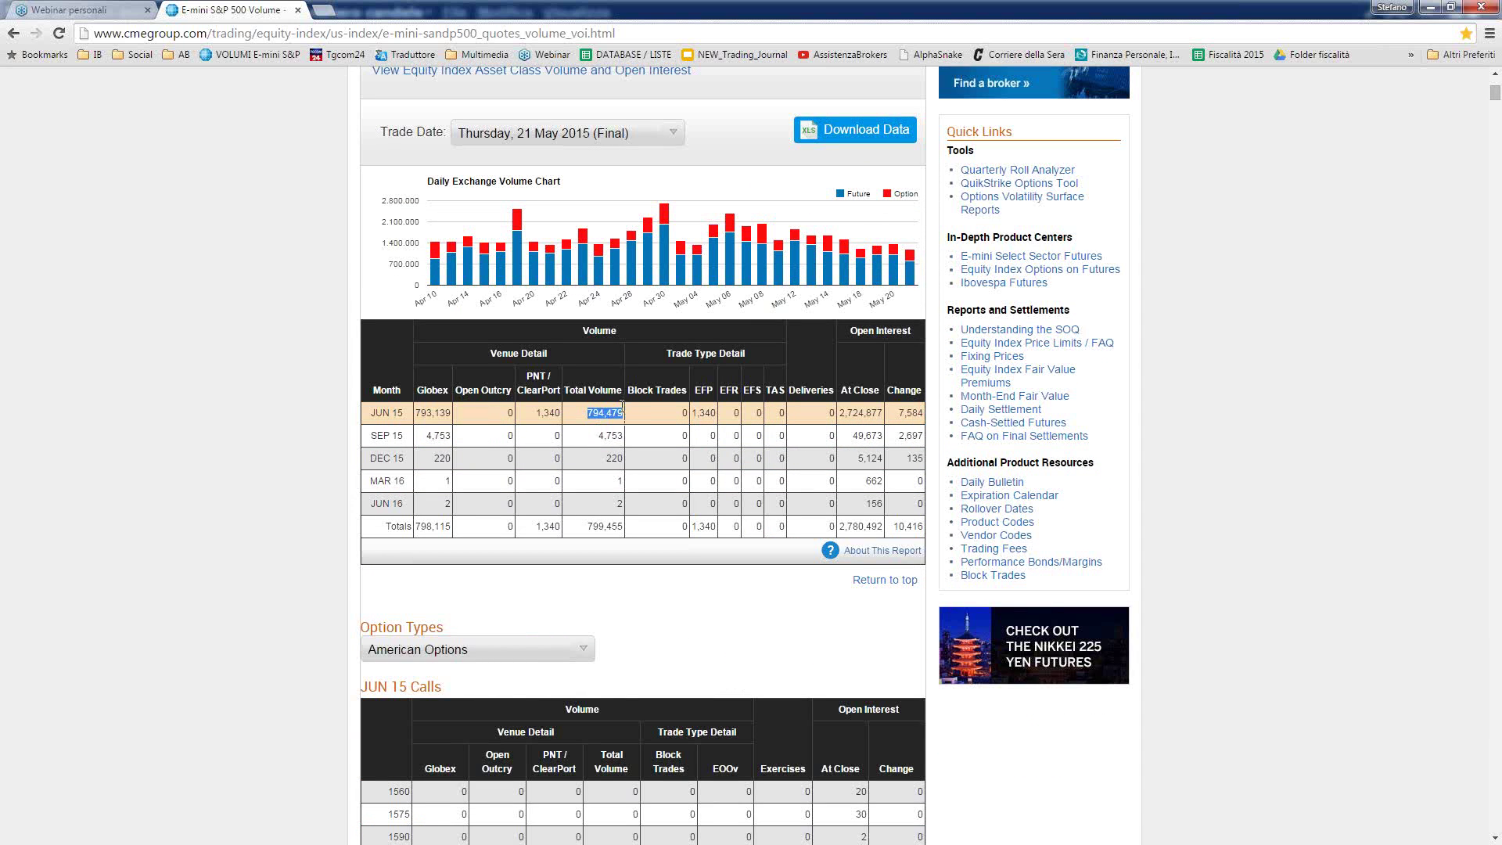
{"action": "left_click_drag", "start_coordinate": [588, 434], "coordinate": [615, 517]}
{"action": "left_click", "coordinate": [617, 516]}
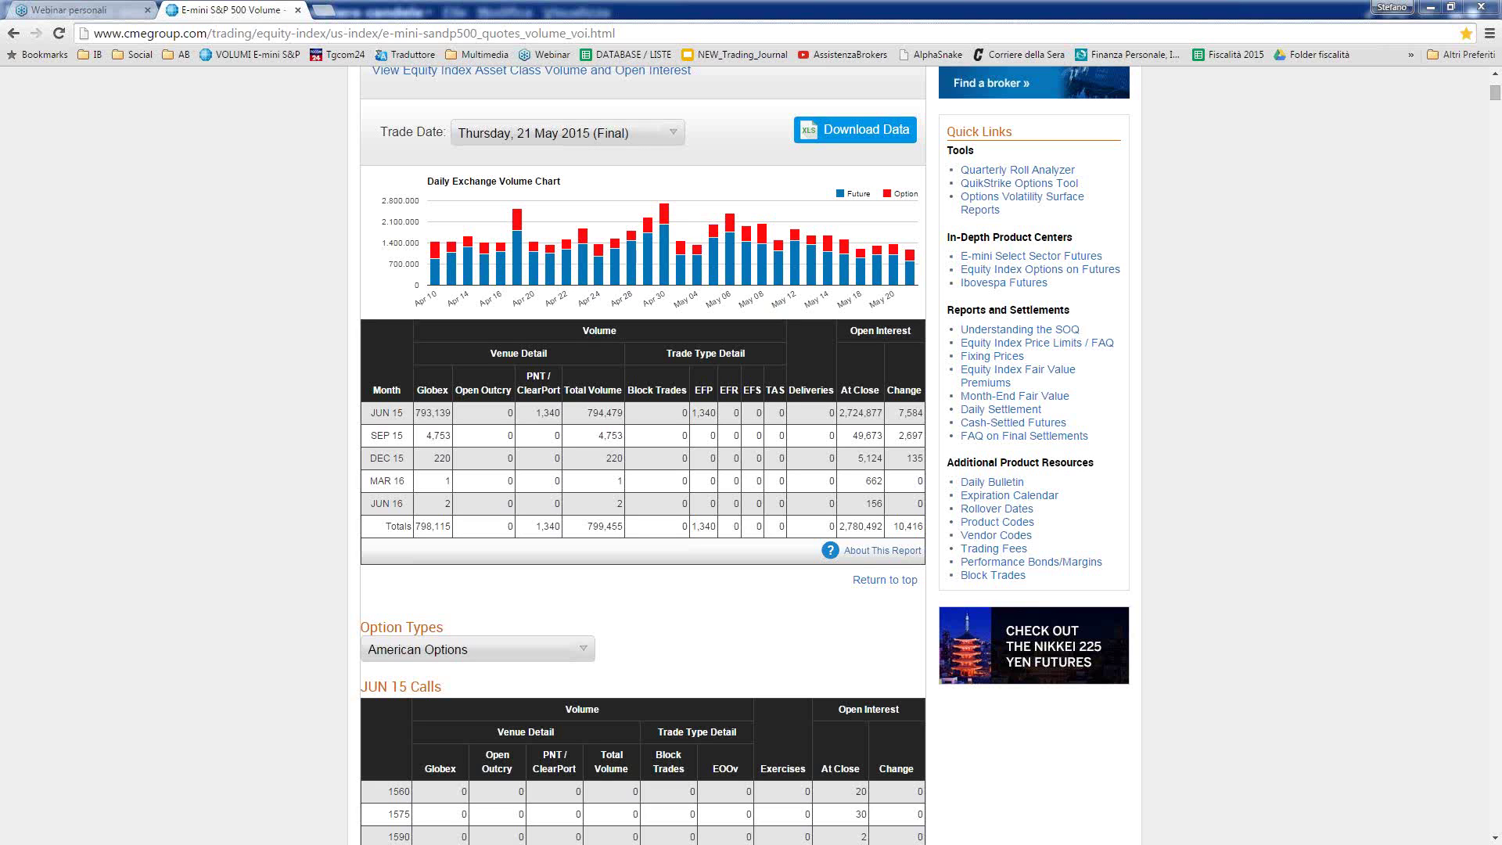
- Return to Trader Workstation's main window, open the configuration and look through the pages from Generale to Volatilità e strumenti analitici
{"action": "left_click", "coordinate": [376, 8]}
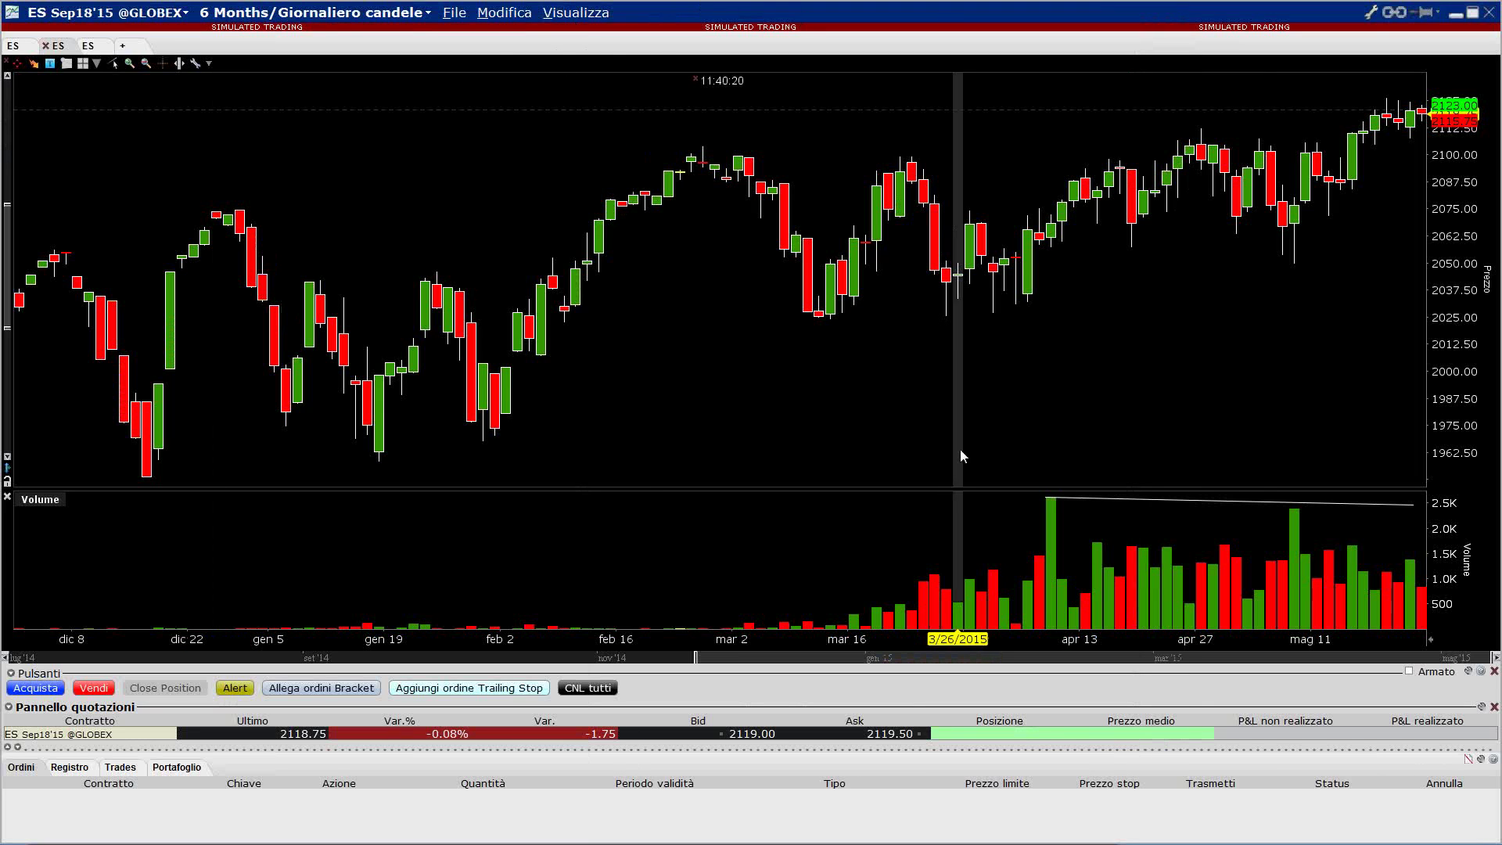
{"action": "left_click", "coordinate": [1454, 14]}
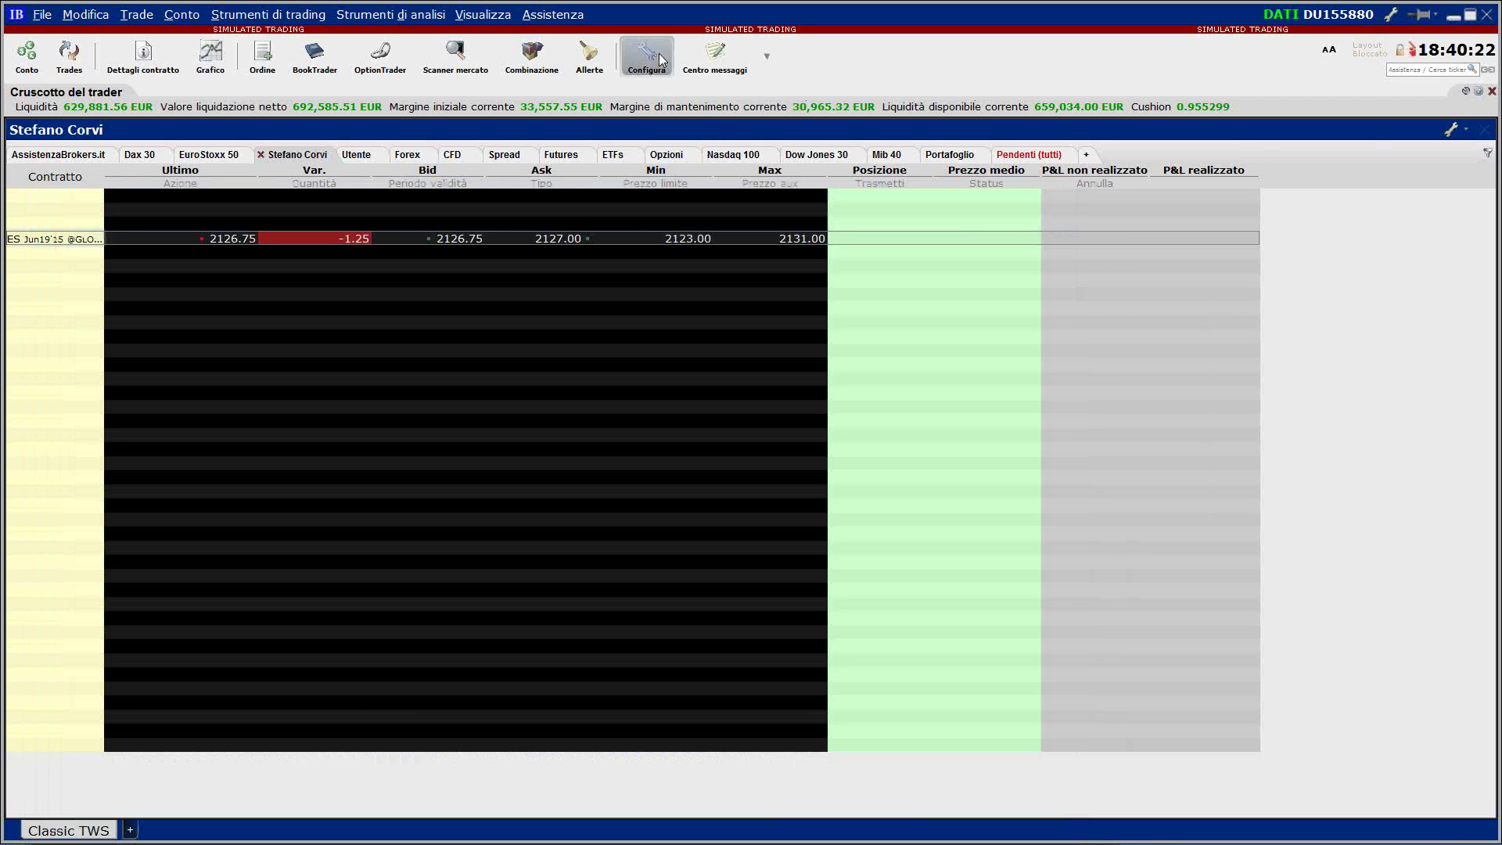
{"action": "left_click", "coordinate": [662, 60]}
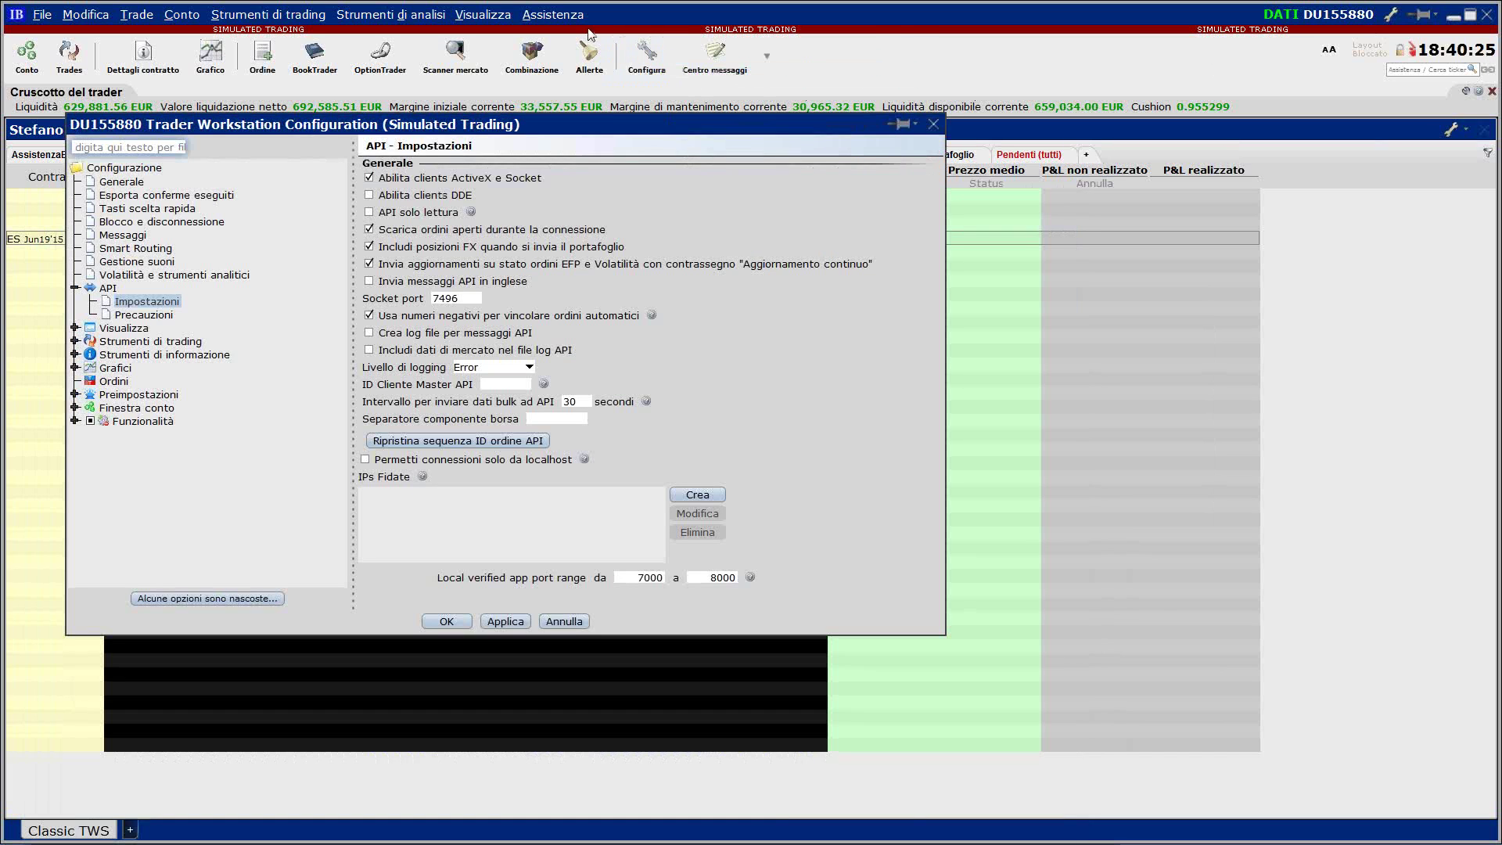
{"action": "left_click", "coordinate": [121, 182]}
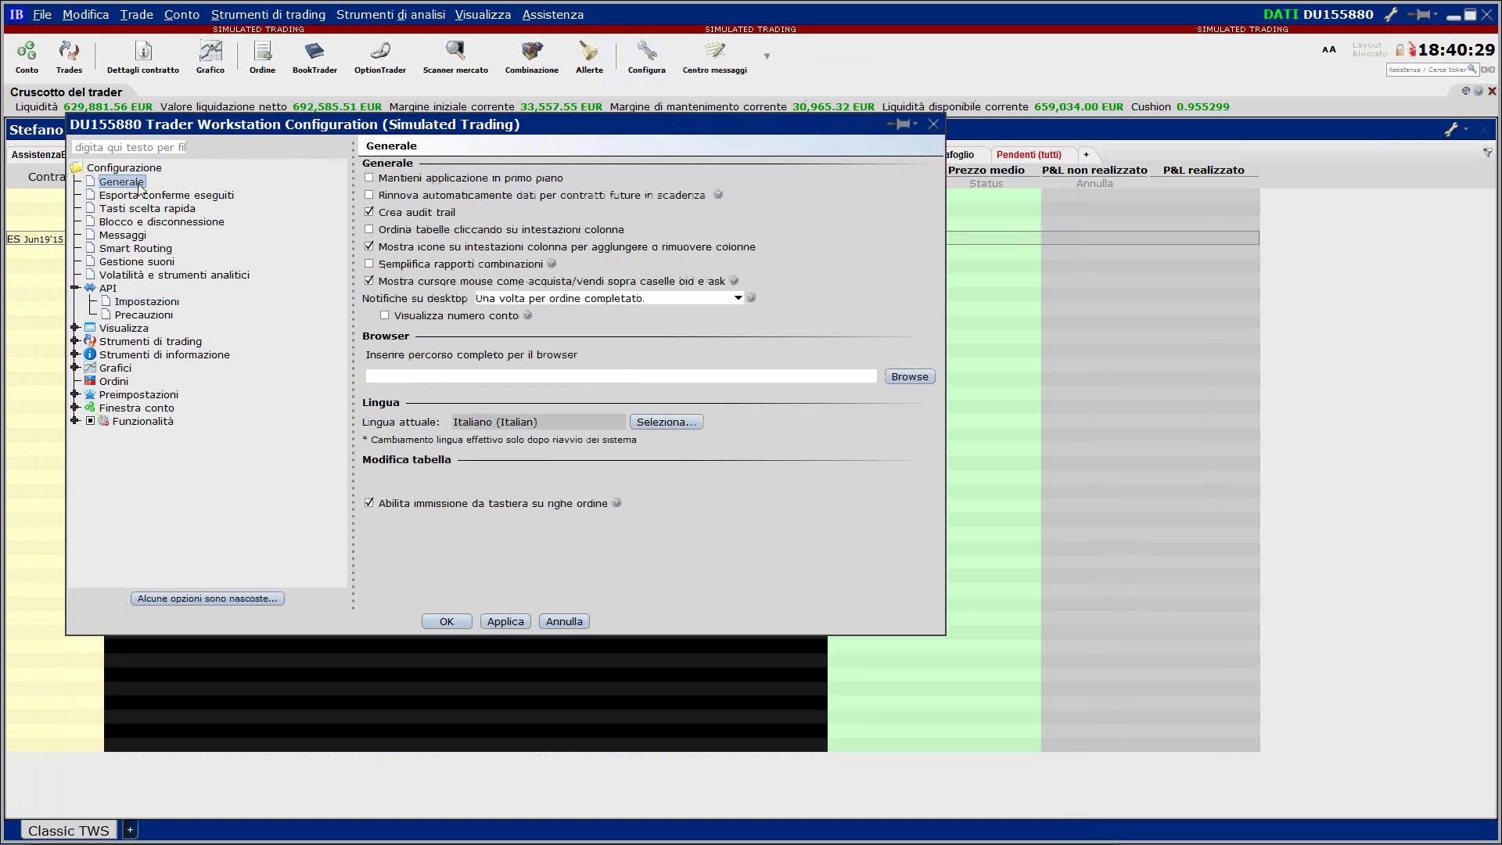
{"action": "left_click", "coordinate": [138, 196]}
{"action": "left_click", "coordinate": [137, 208]}
{"action": "left_click", "coordinate": [135, 222]}
{"action": "left_click", "coordinate": [130, 237]}
{"action": "left_click", "coordinate": [130, 249]}
{"action": "left_click", "coordinate": [129, 262]}
{"action": "left_click", "coordinate": [127, 275]}
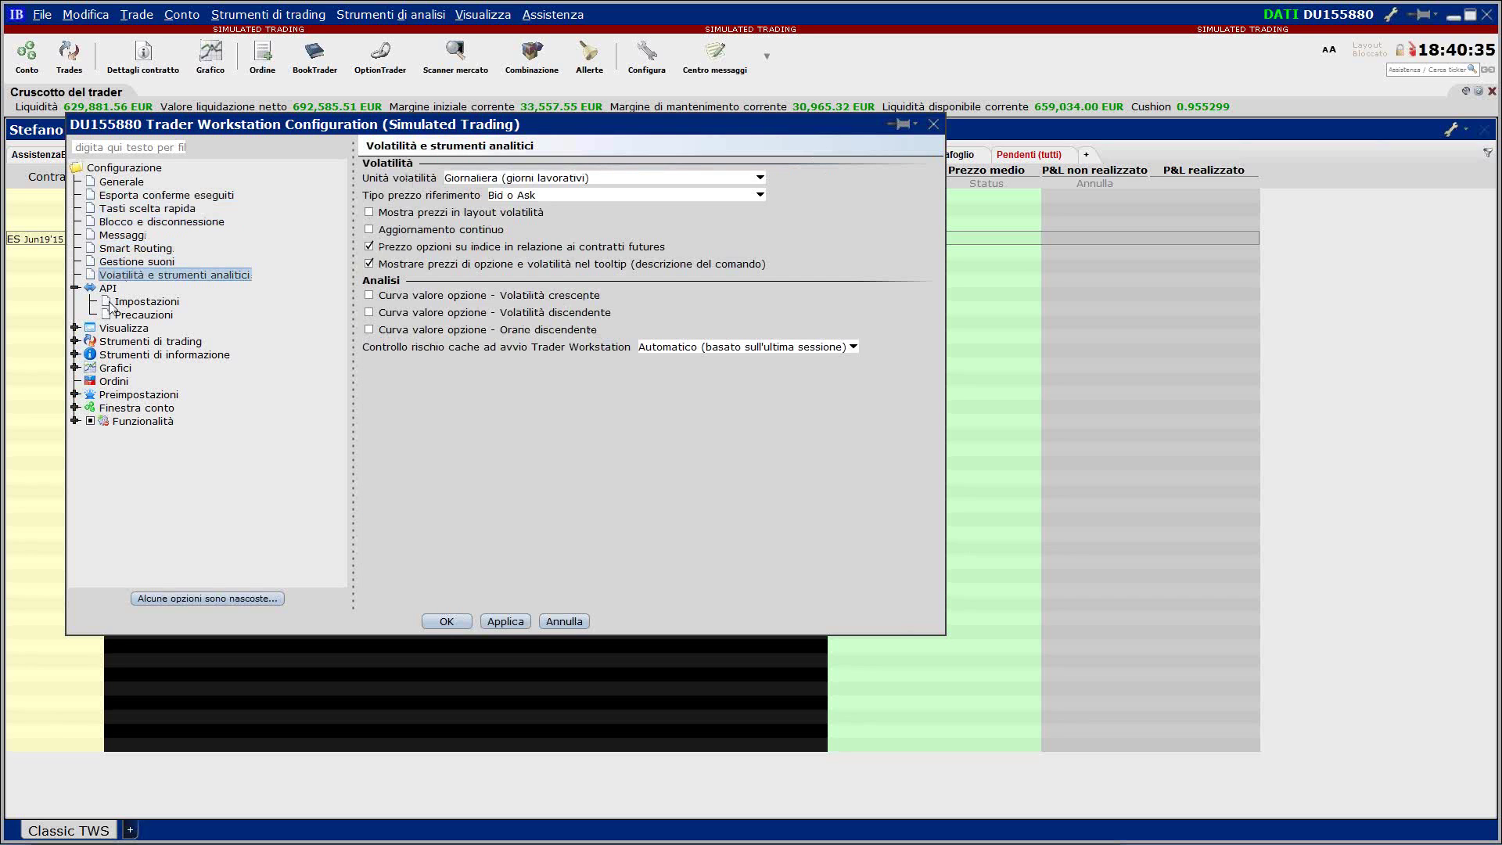
- In the display style settings, keep the Verdana font and set the character size to 18, applying the change
{"action": "left_click", "coordinate": [130, 332]}
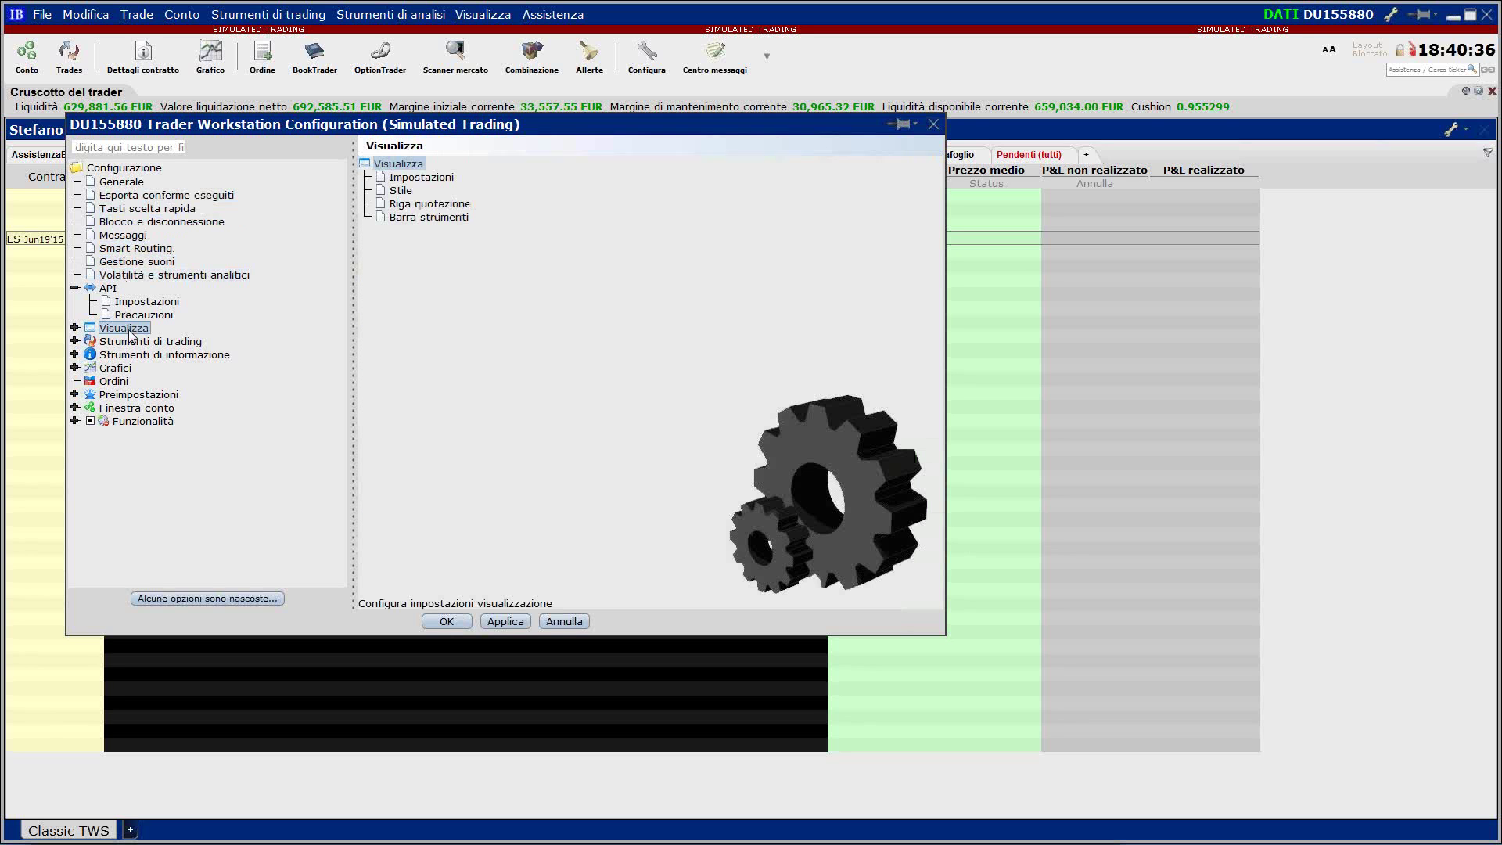
{"action": "left_click", "coordinate": [408, 188]}
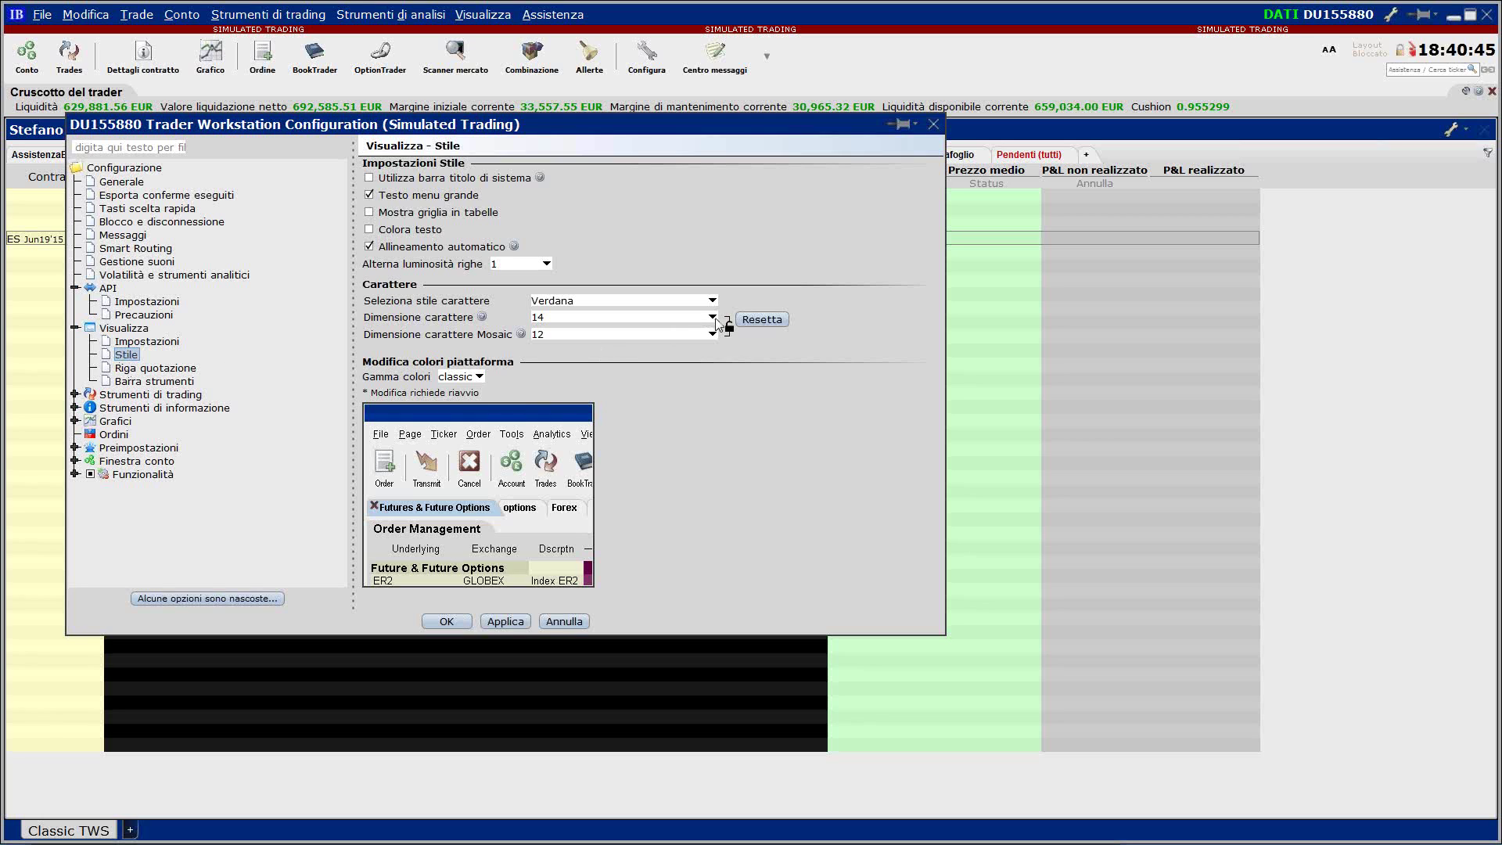
{"action": "left_click", "coordinate": [567, 308]}
{"action": "left_click", "coordinate": [566, 307]}
{"action": "left_click", "coordinate": [567, 307]}
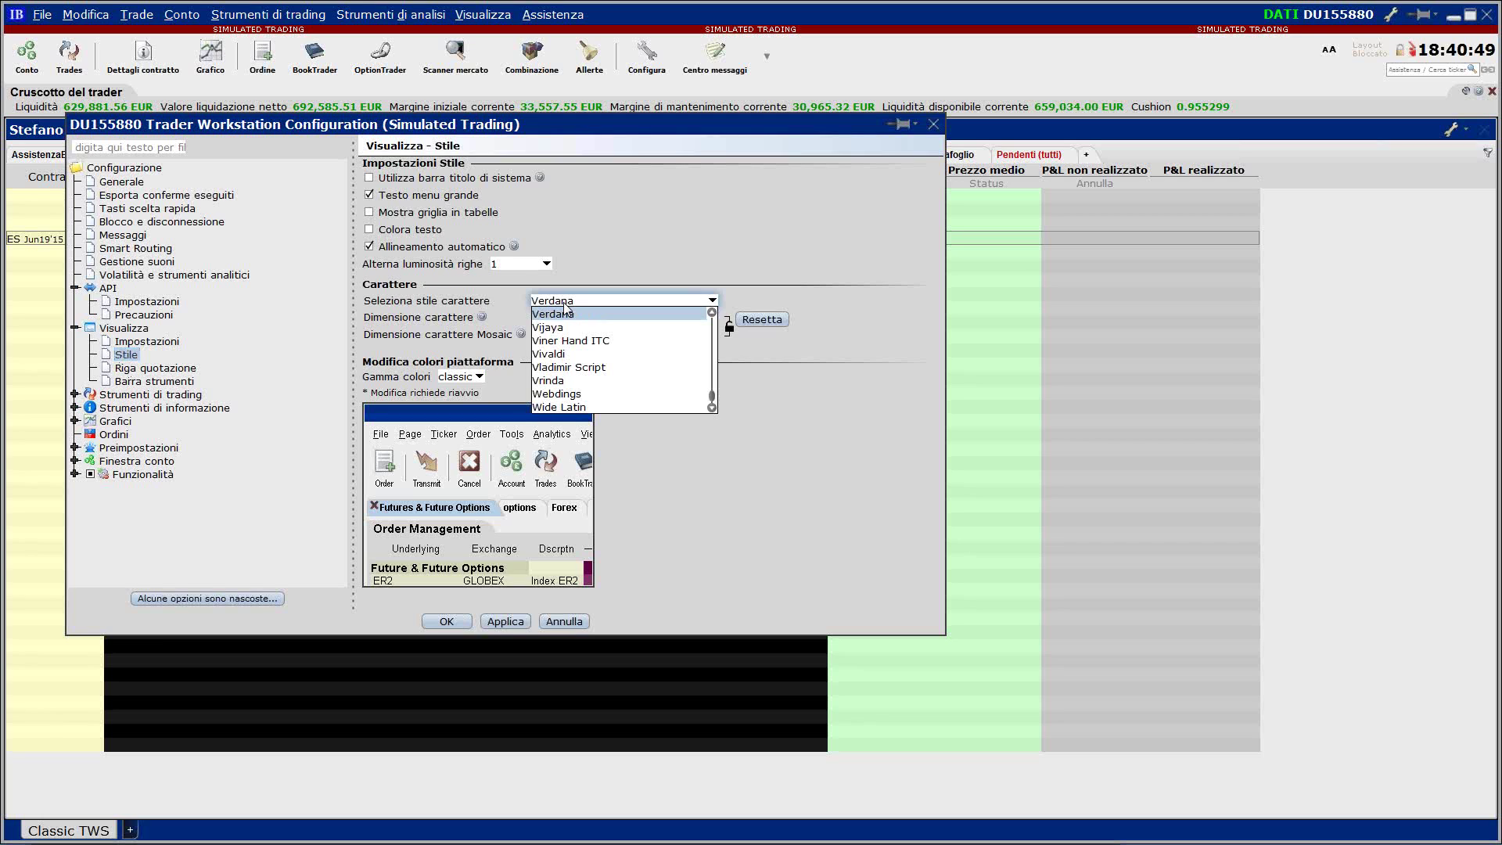
{"action": "left_click", "coordinate": [566, 306]}
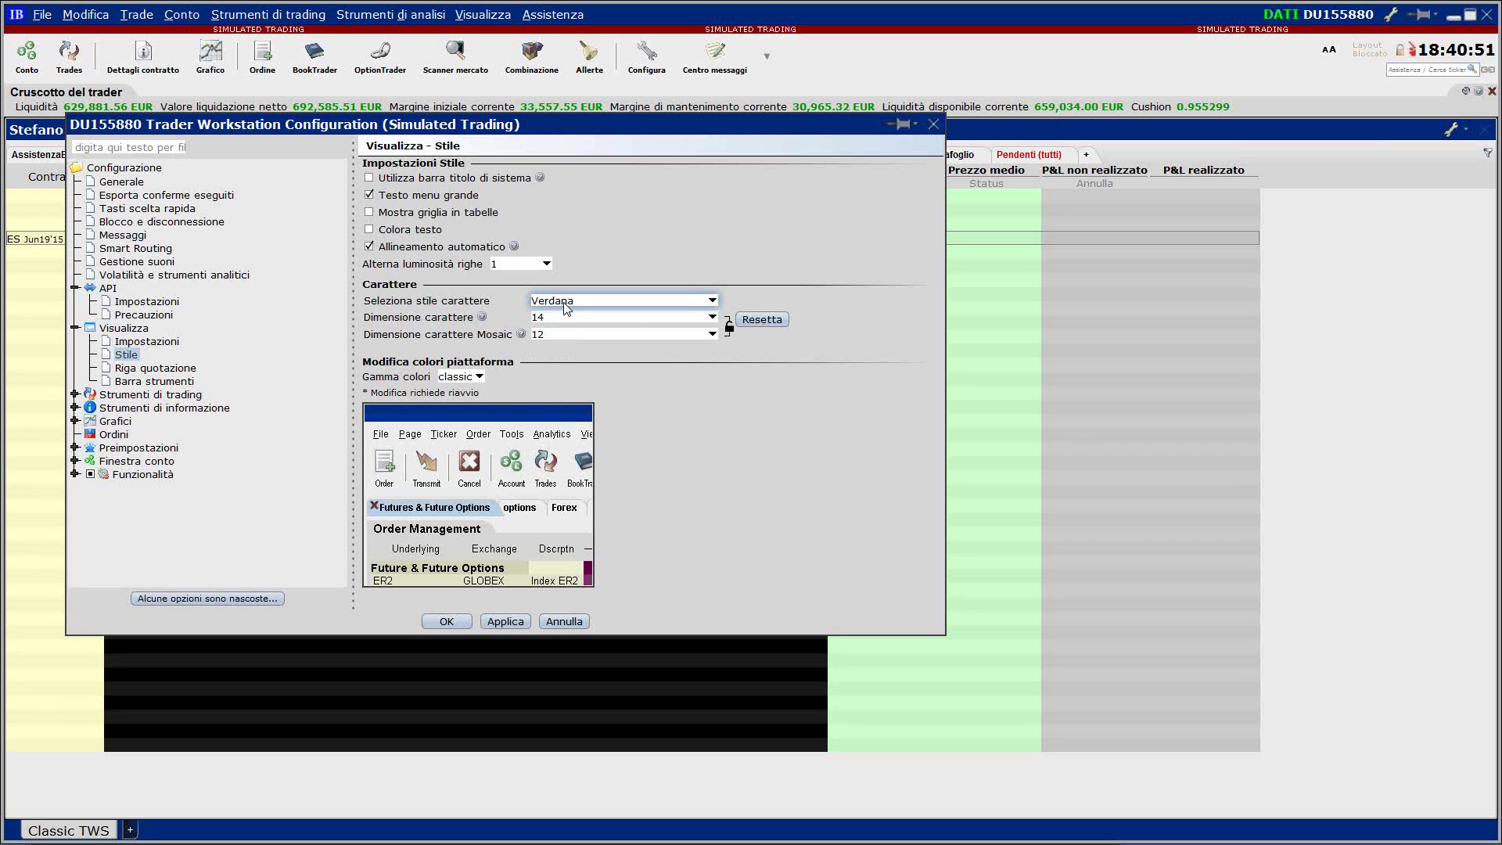
{"action": "left_click", "coordinate": [566, 319]}
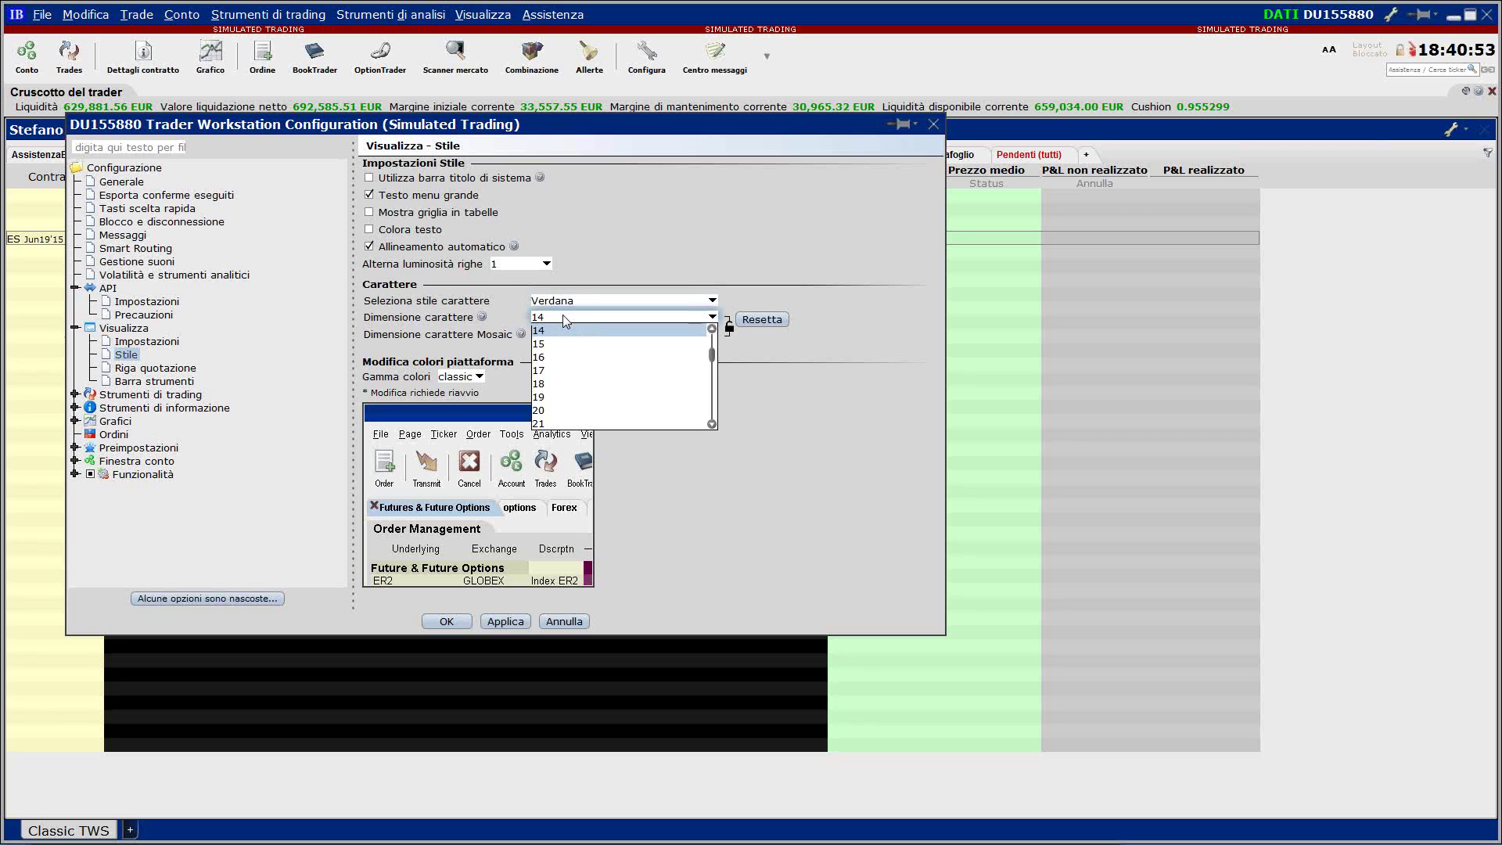
{"action": "left_click", "coordinate": [546, 358]}
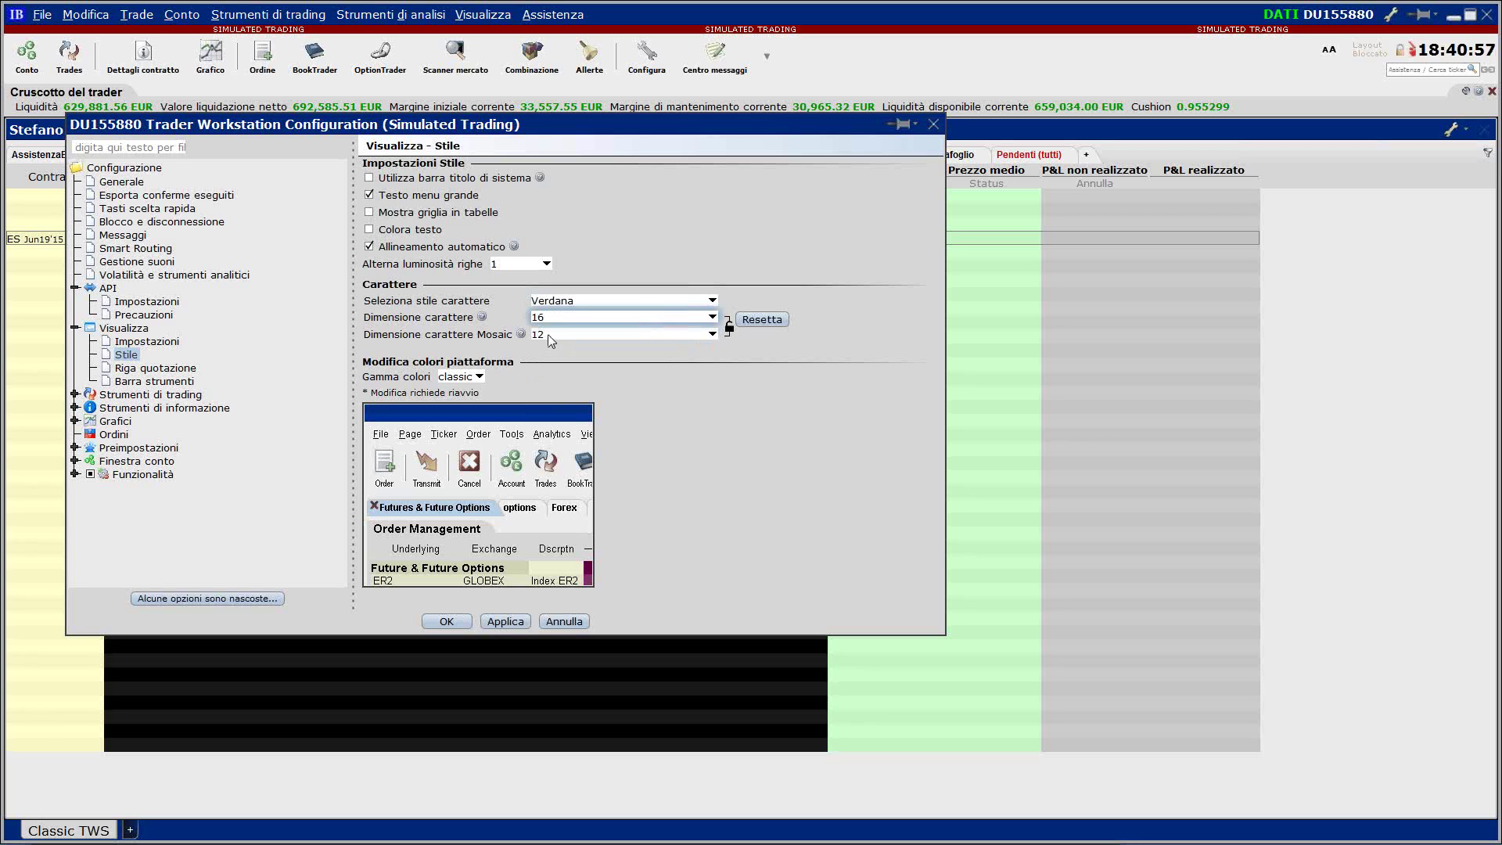
{"action": "left_click", "coordinate": [546, 317]}
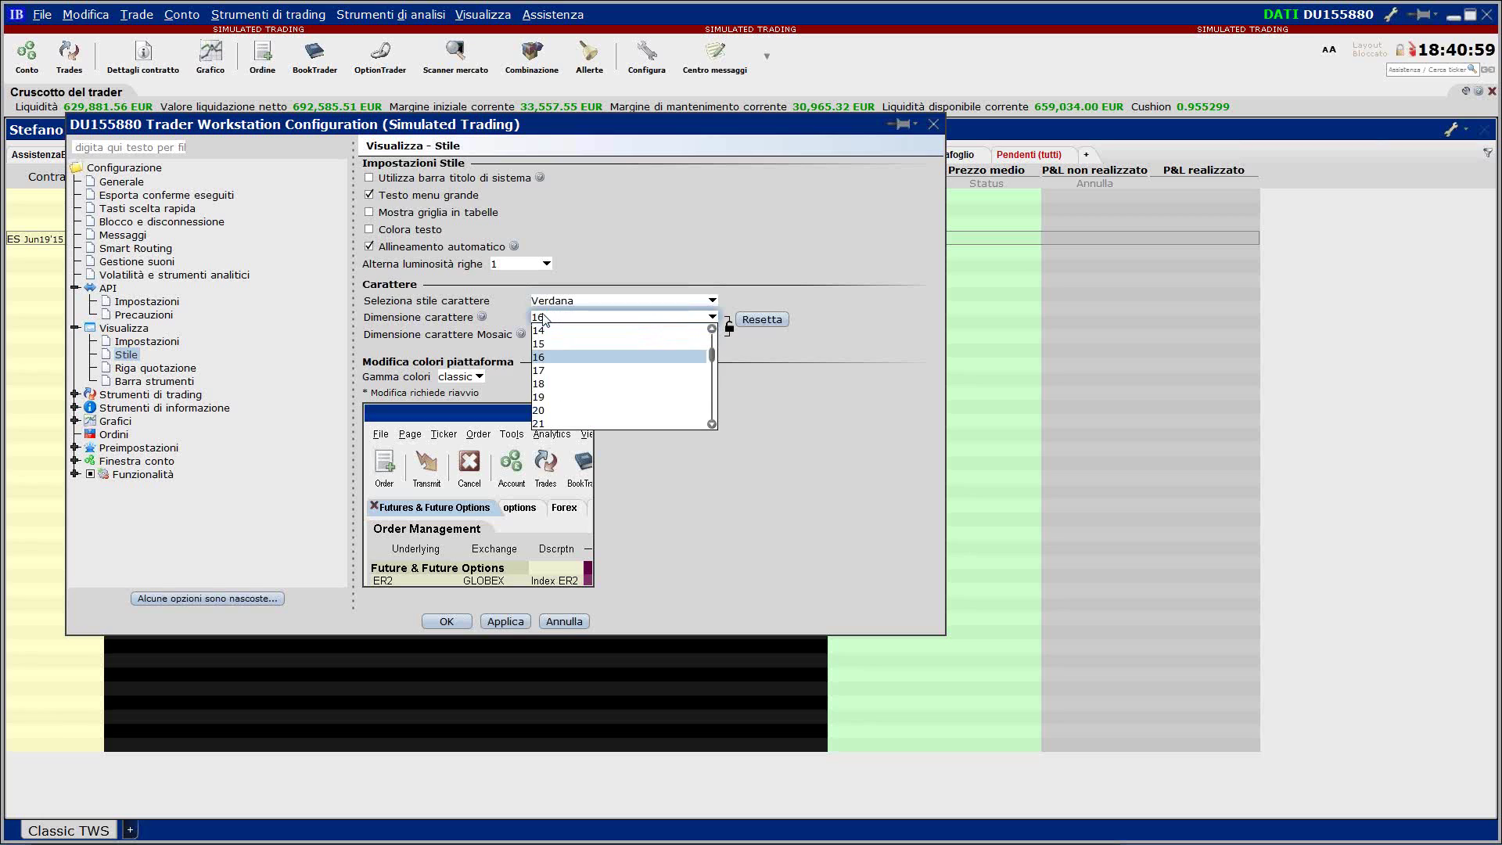
{"action": "left_click", "coordinate": [562, 387]}
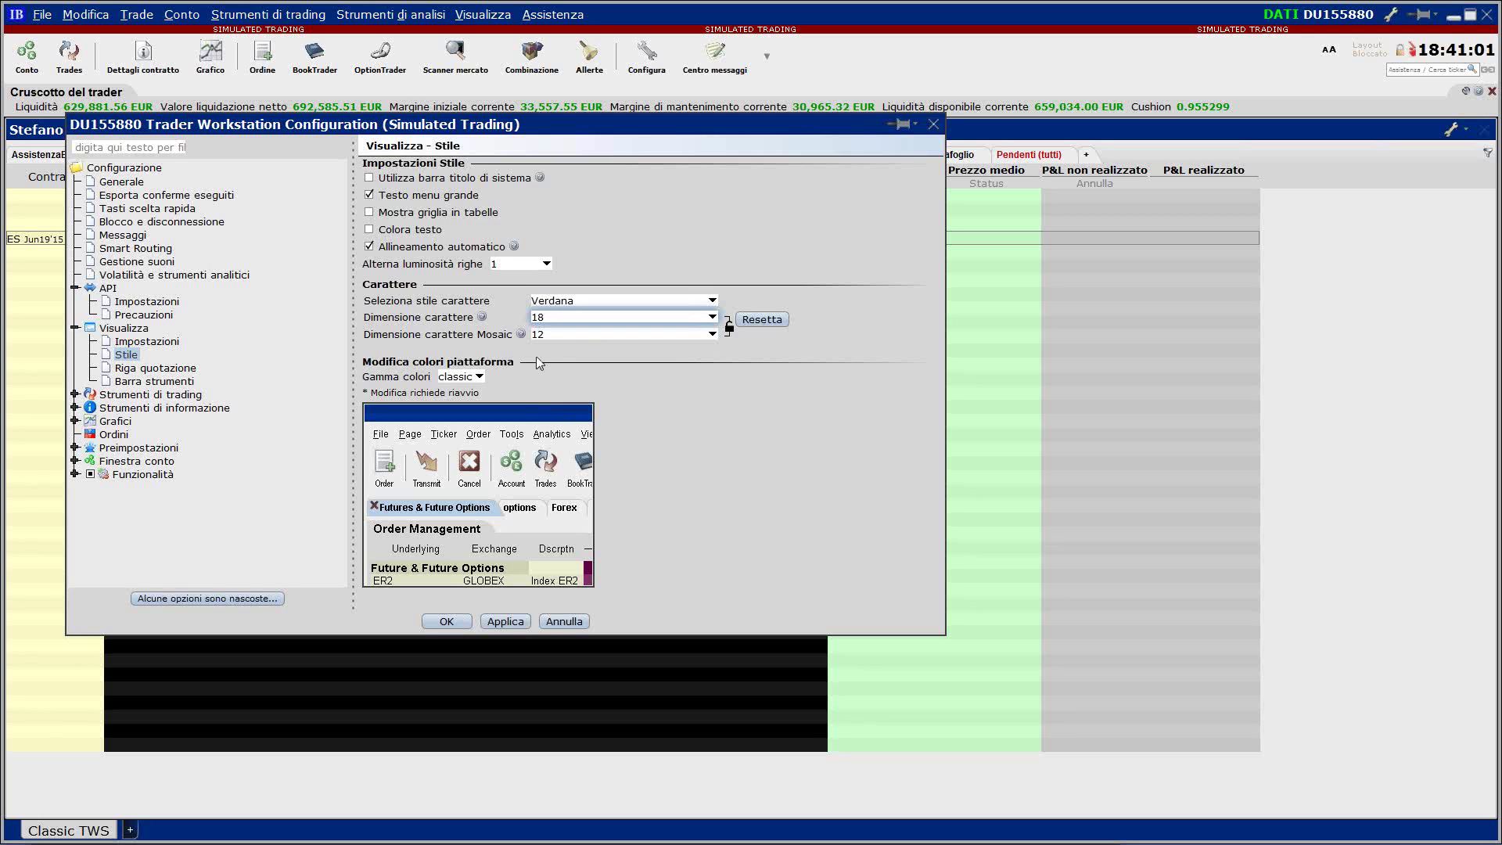
{"action": "left_click", "coordinate": [513, 621]}
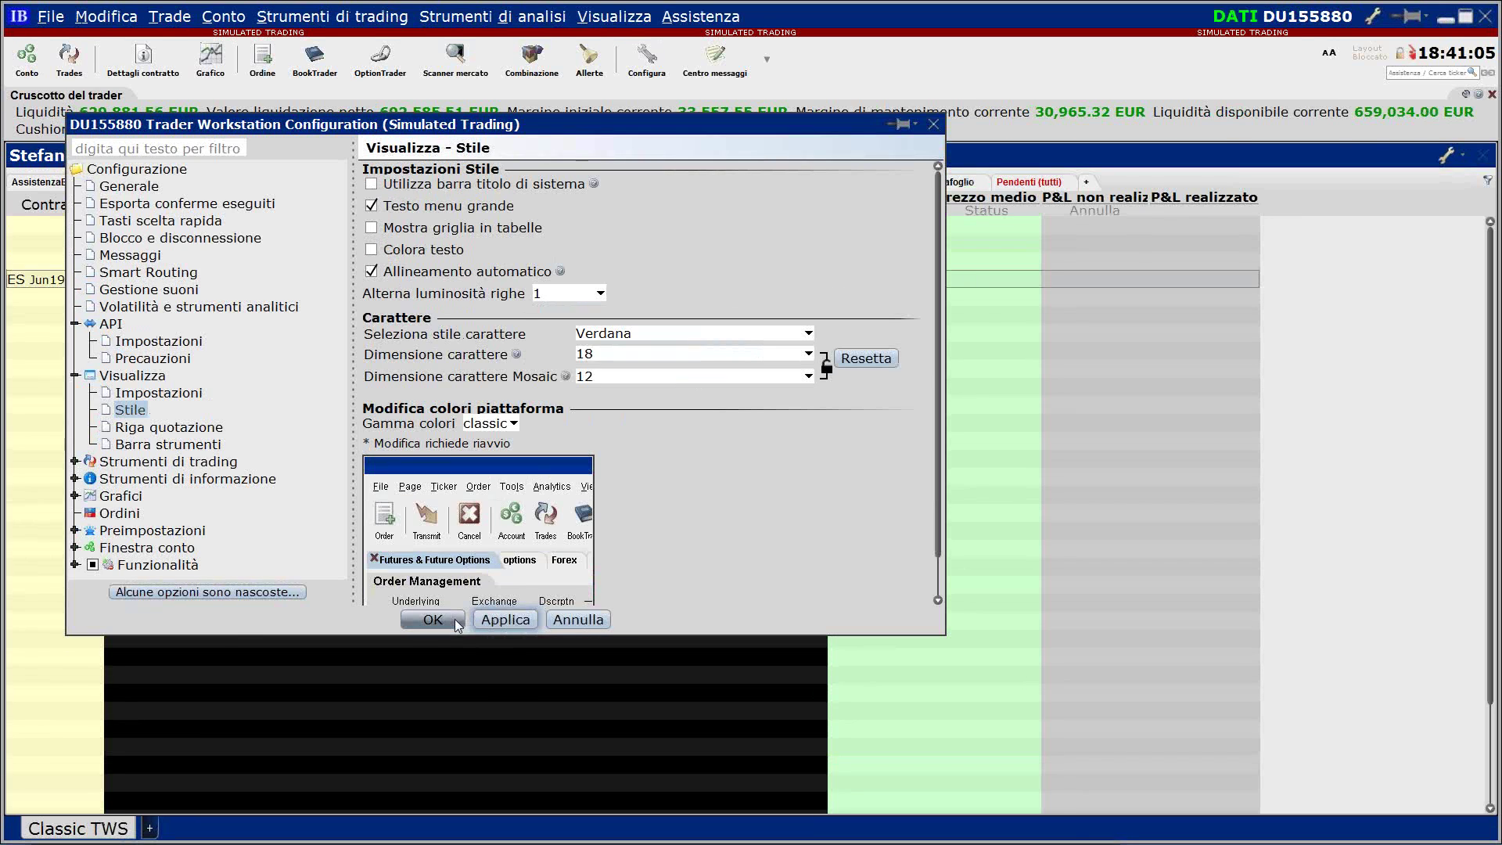
{"action": "left_click", "coordinate": [456, 624]}
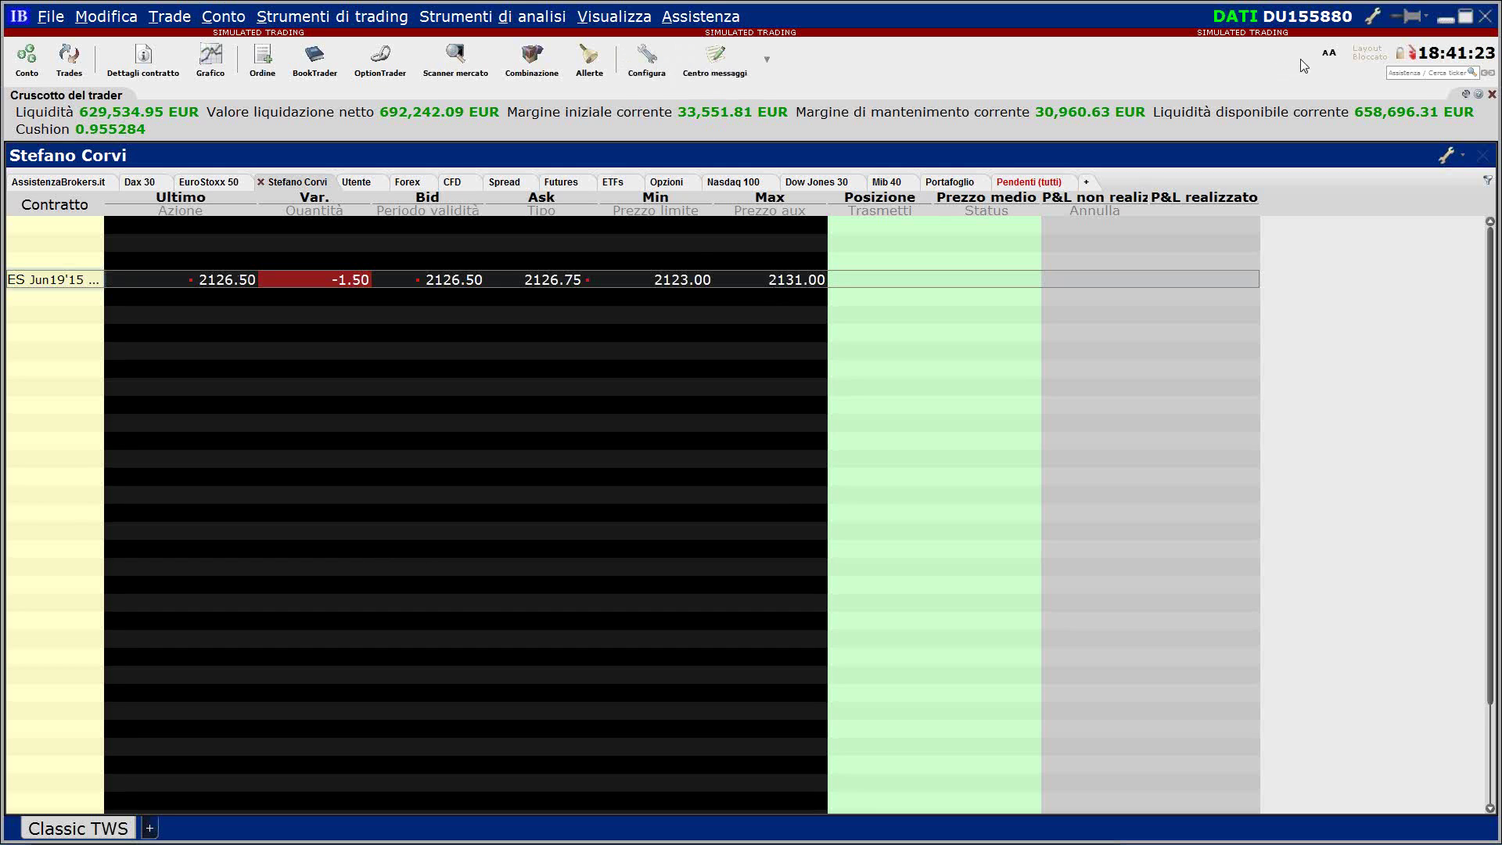
- Enlarge the interface font one step with the quick size control, and set the character size to 12 in the display style settings
{"action": "left_click", "coordinate": [1329, 53]}
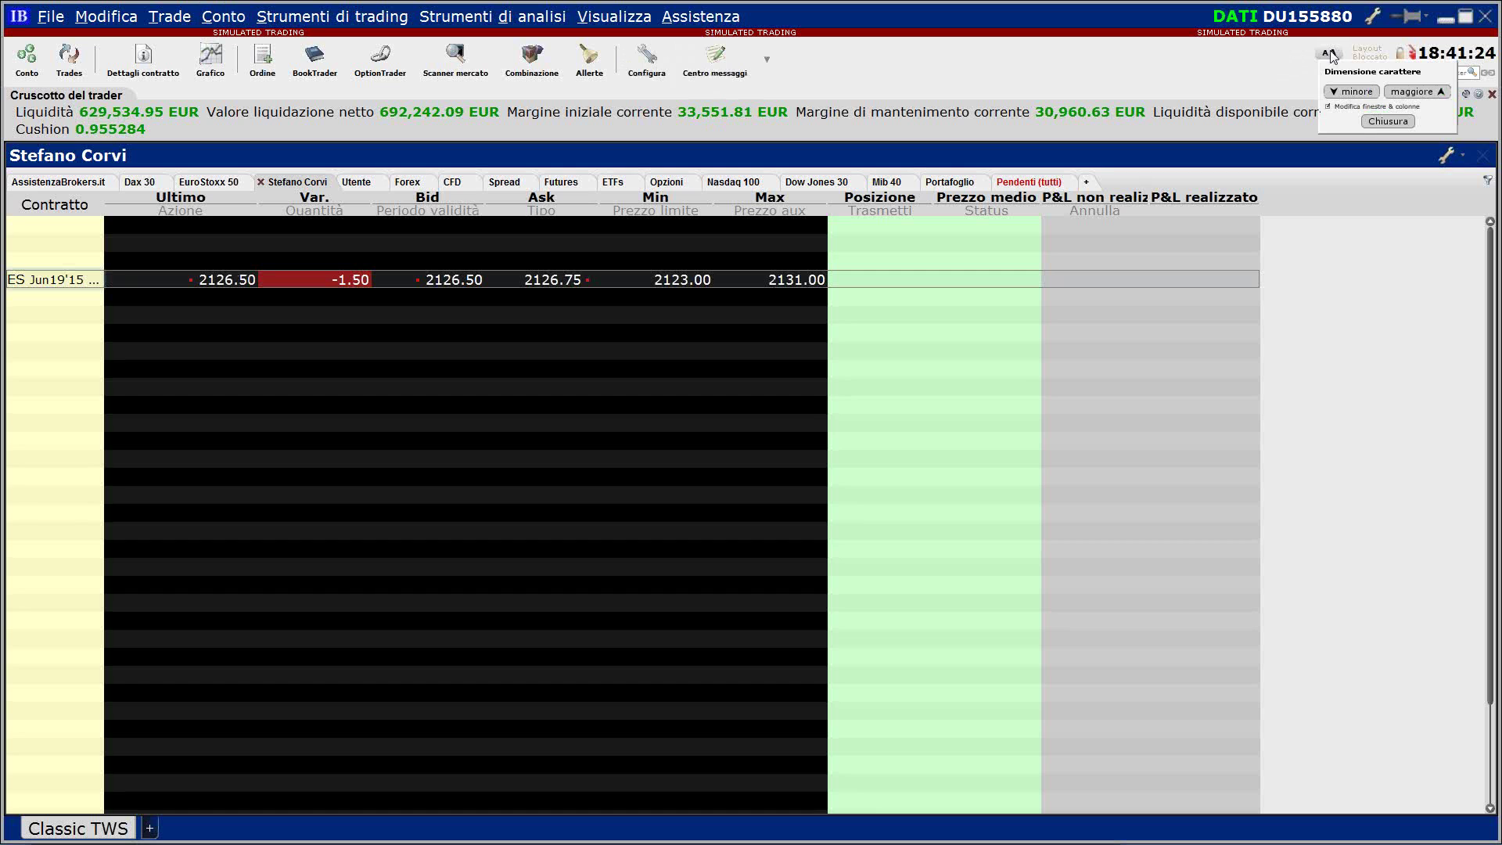
{"action": "left_click", "coordinate": [1412, 92]}
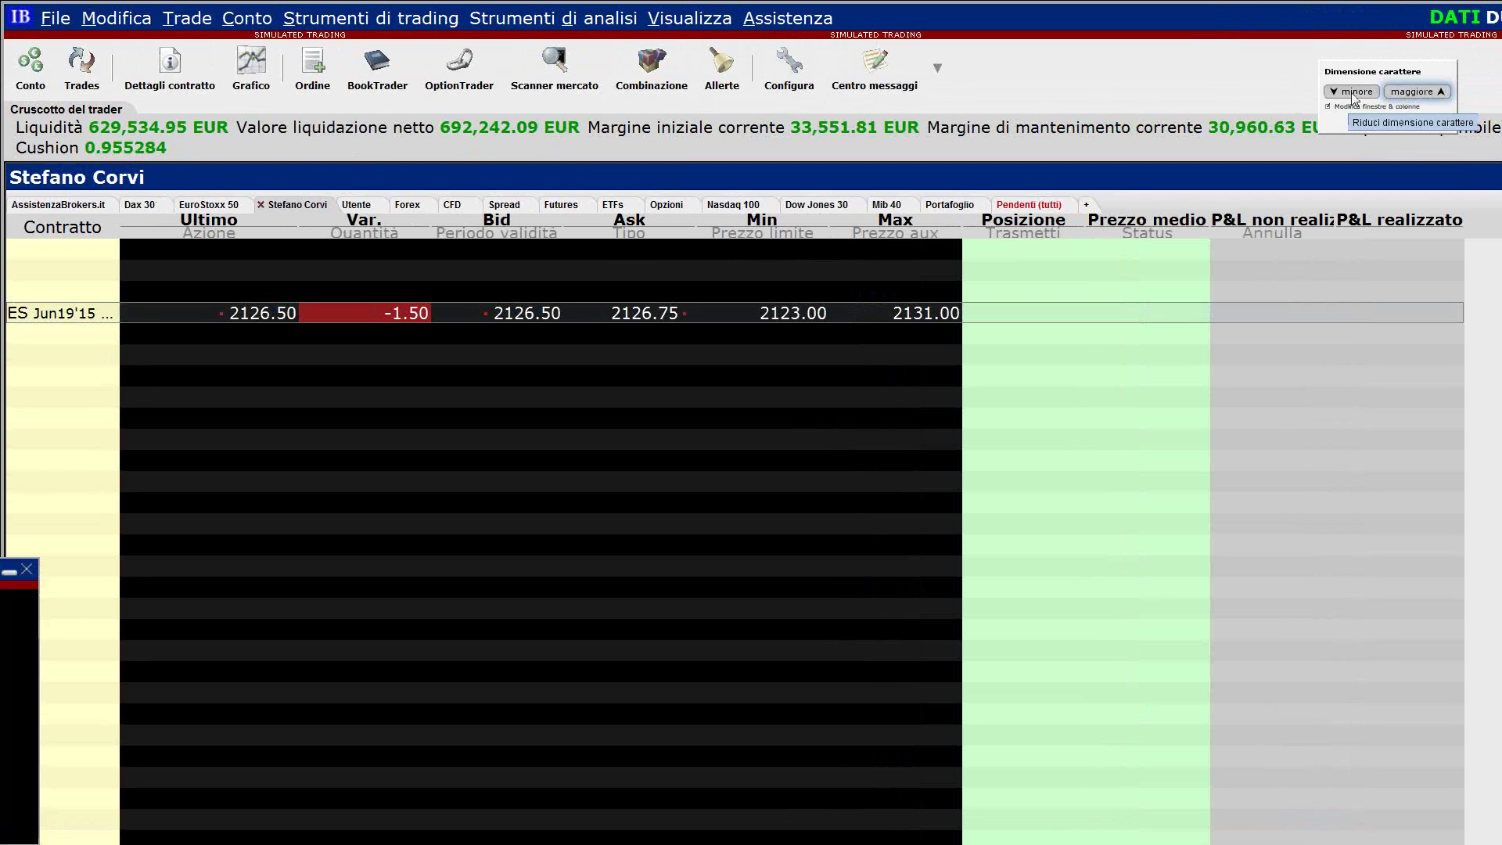
{"action": "left_click", "coordinate": [782, 74]}
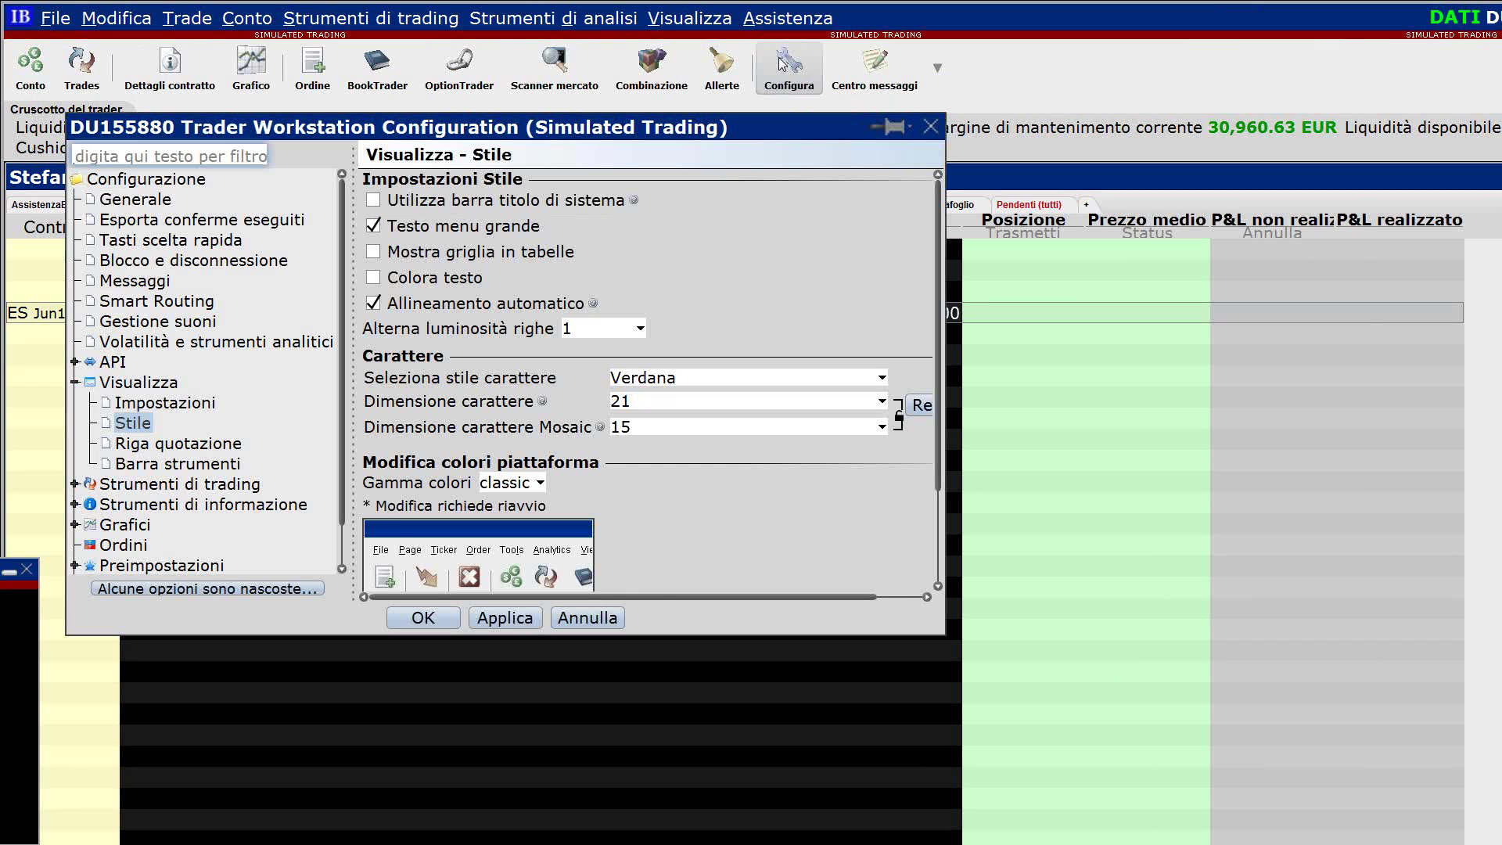
{"action": "left_click", "coordinate": [640, 403]}
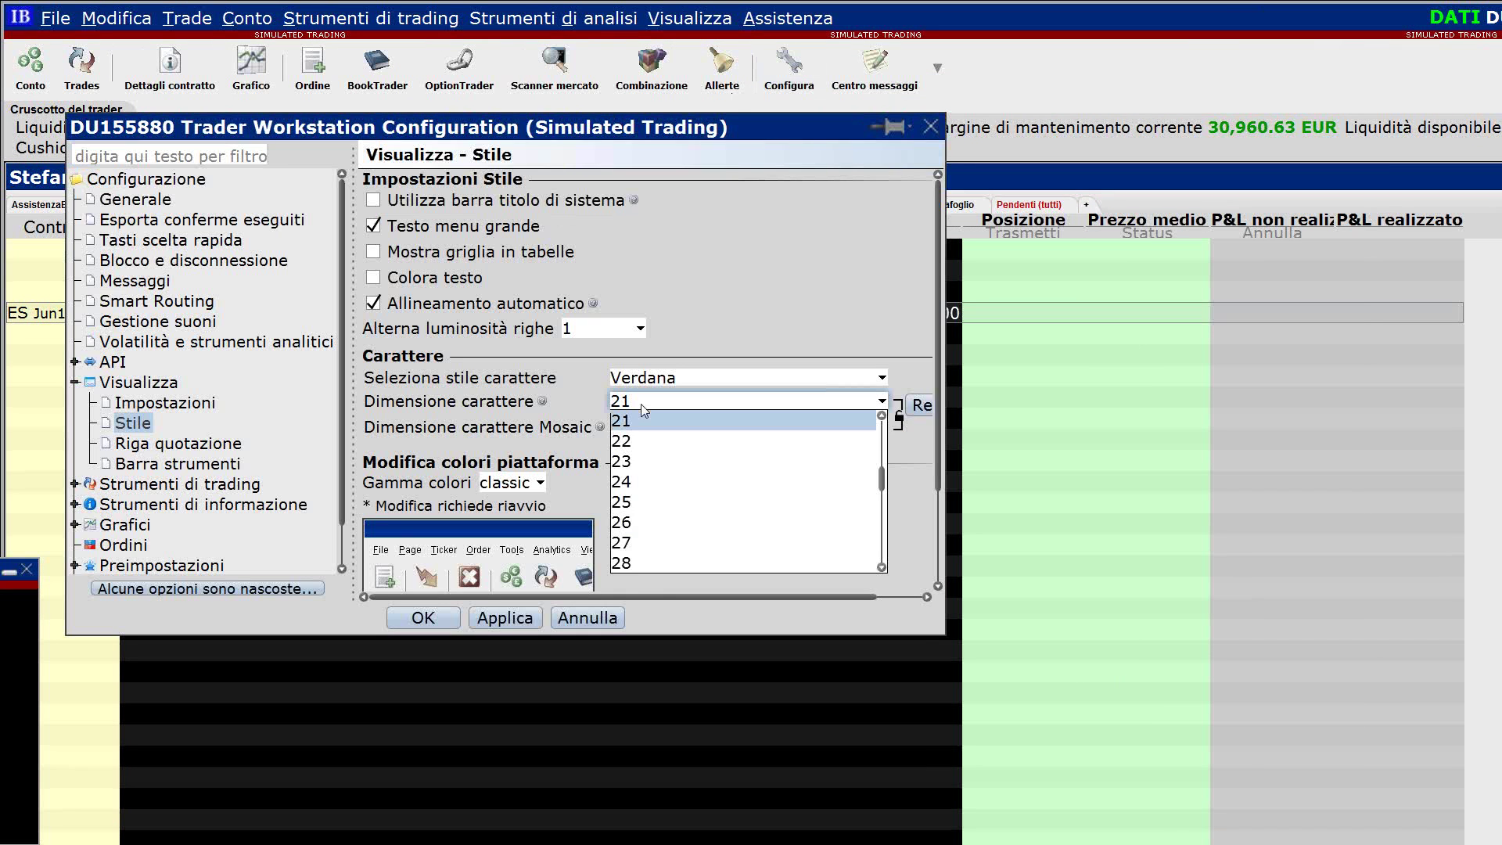
{"action": "left_click", "coordinate": [641, 403]}
{"action": "left_click", "coordinate": [682, 408]}
{"action": "scroll", "coordinate": [649, 478], "scroll_direction": "up", "scroll_amount": 3}
{"action": "left_click", "coordinate": [645, 437]}
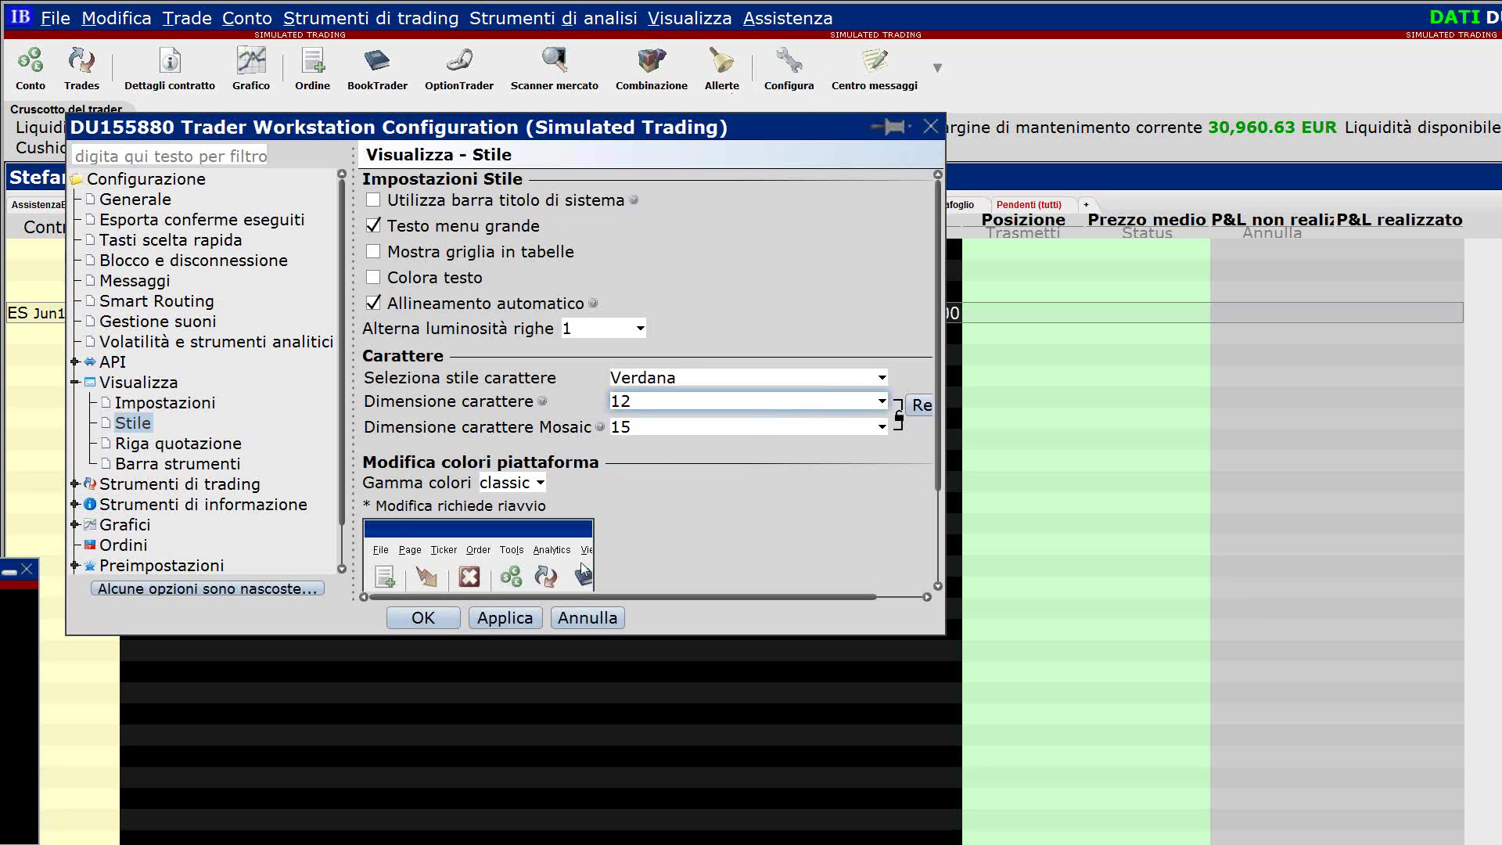
{"action": "left_click", "coordinate": [505, 622]}
{"action": "left_click", "coordinate": [435, 622]}
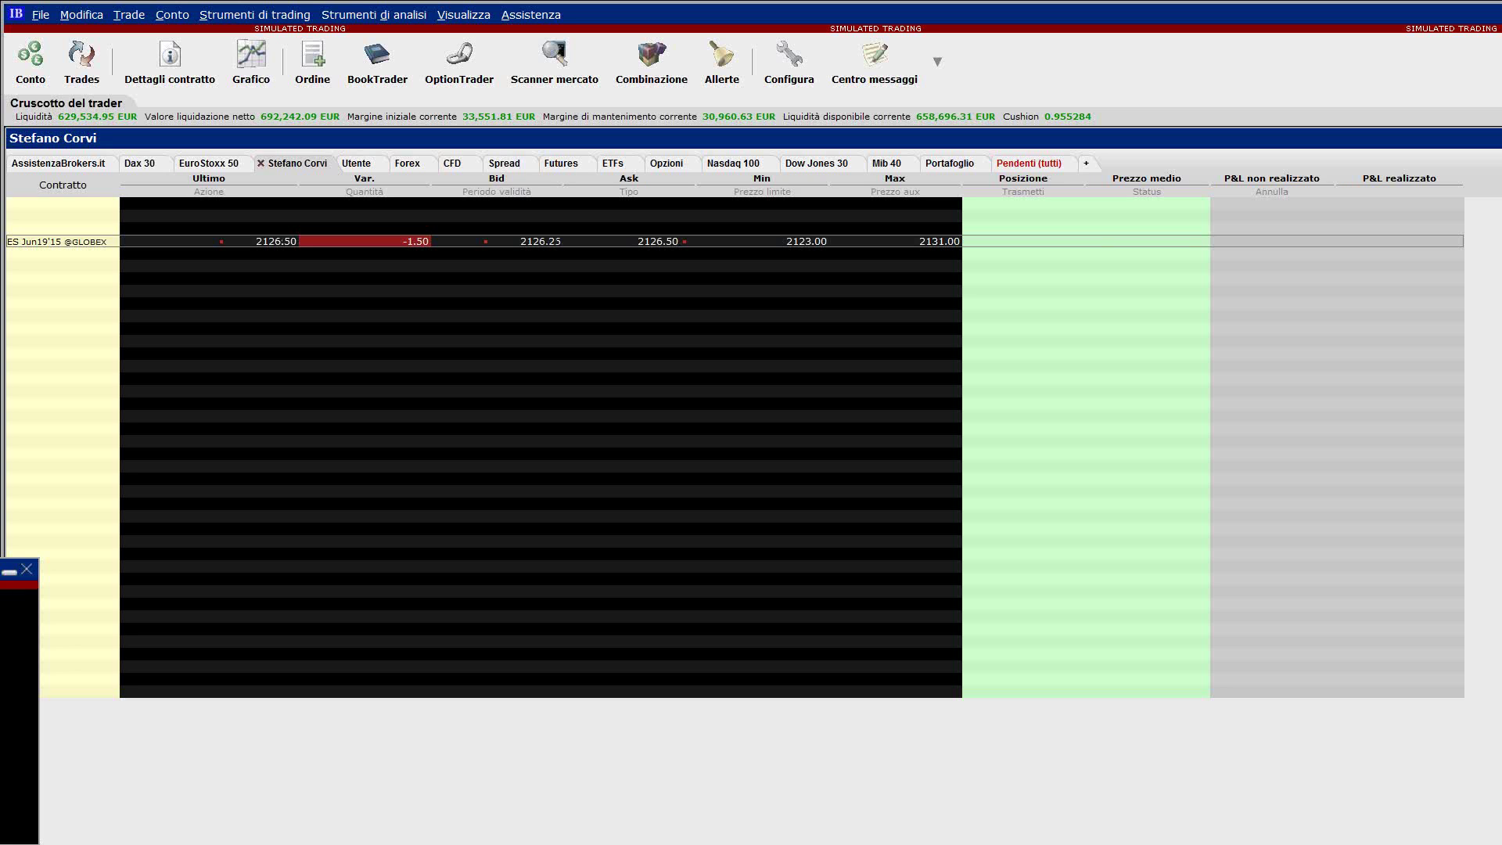
{"action": "left_click", "coordinate": [51, 278]}
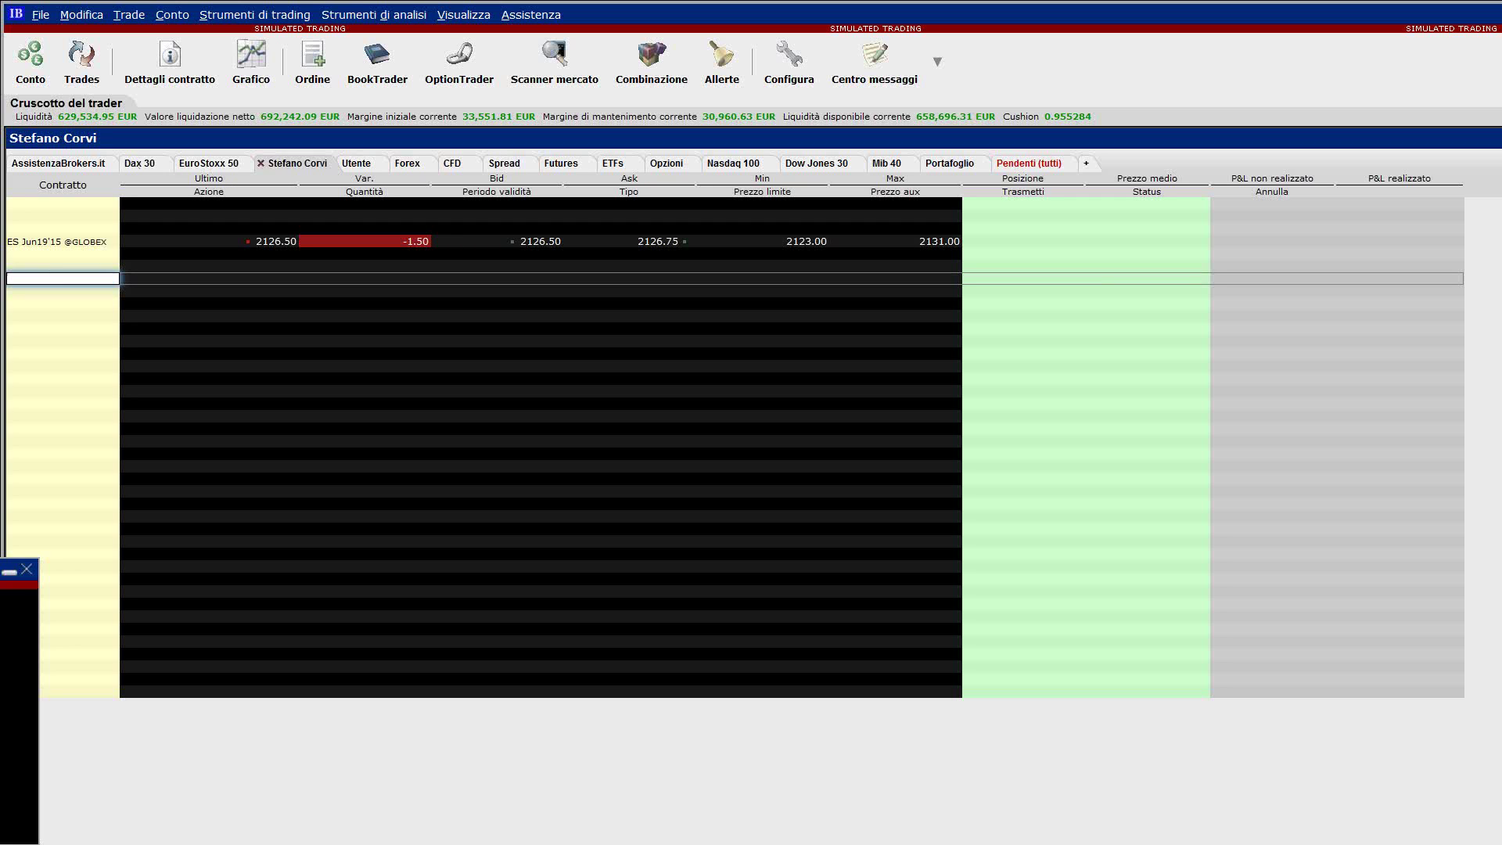
{"action": "key", "text": "Escape"}
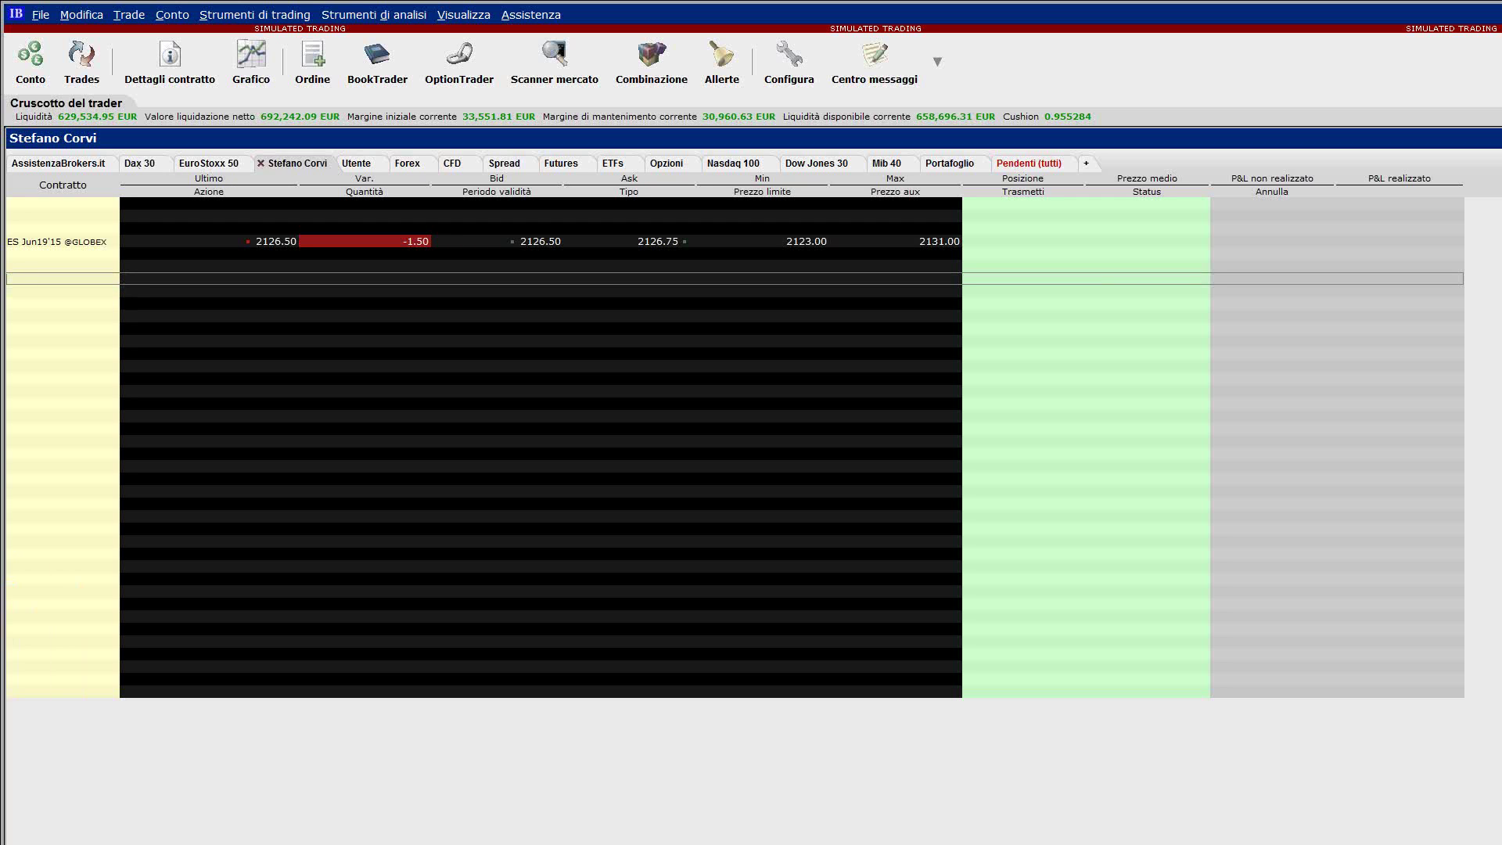
{"action": "left_click", "coordinate": [83, 244]}
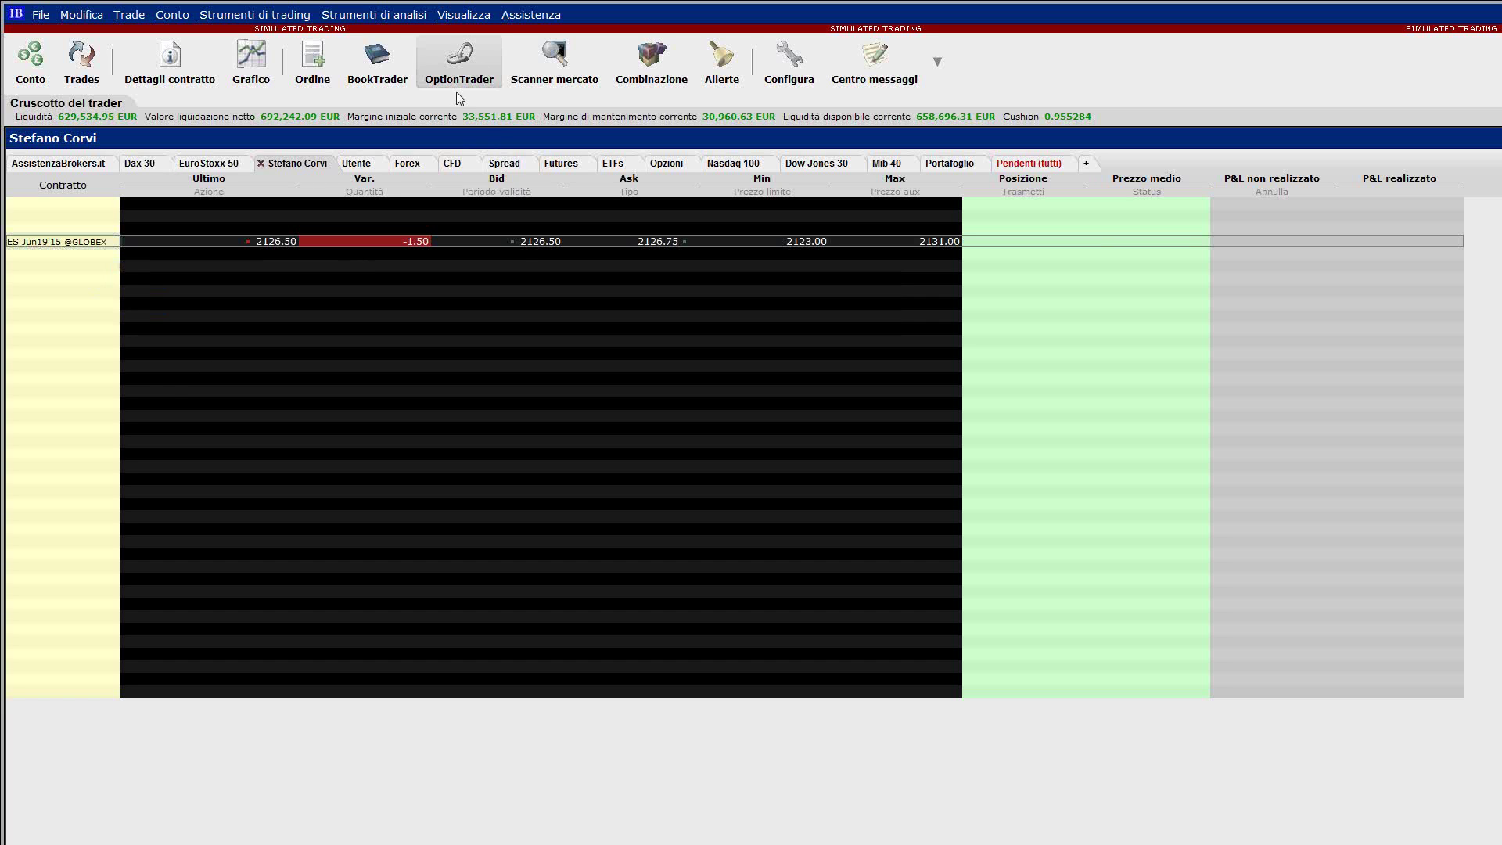
{"action": "left_click", "coordinate": [145, 377]}
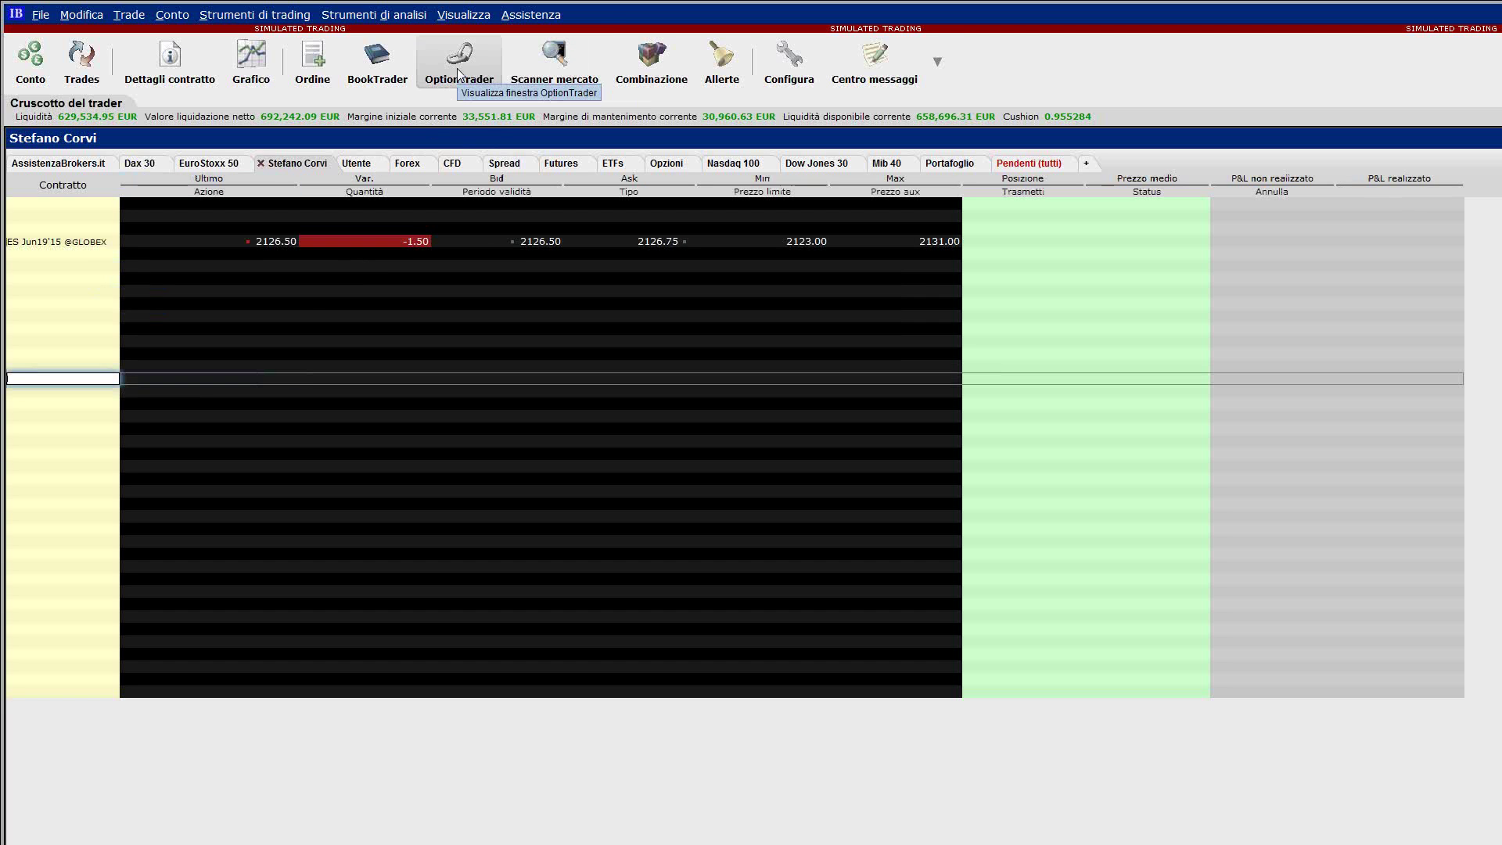
- Look up "es" in an empty watchlist row and open the SMART future options combinations for E-mini S&P 500 GLOBEX
{"action": "left_click", "coordinate": [63, 302]}
{"action": "type", "text": "es"}
{"action": "key", "text": "Return"}
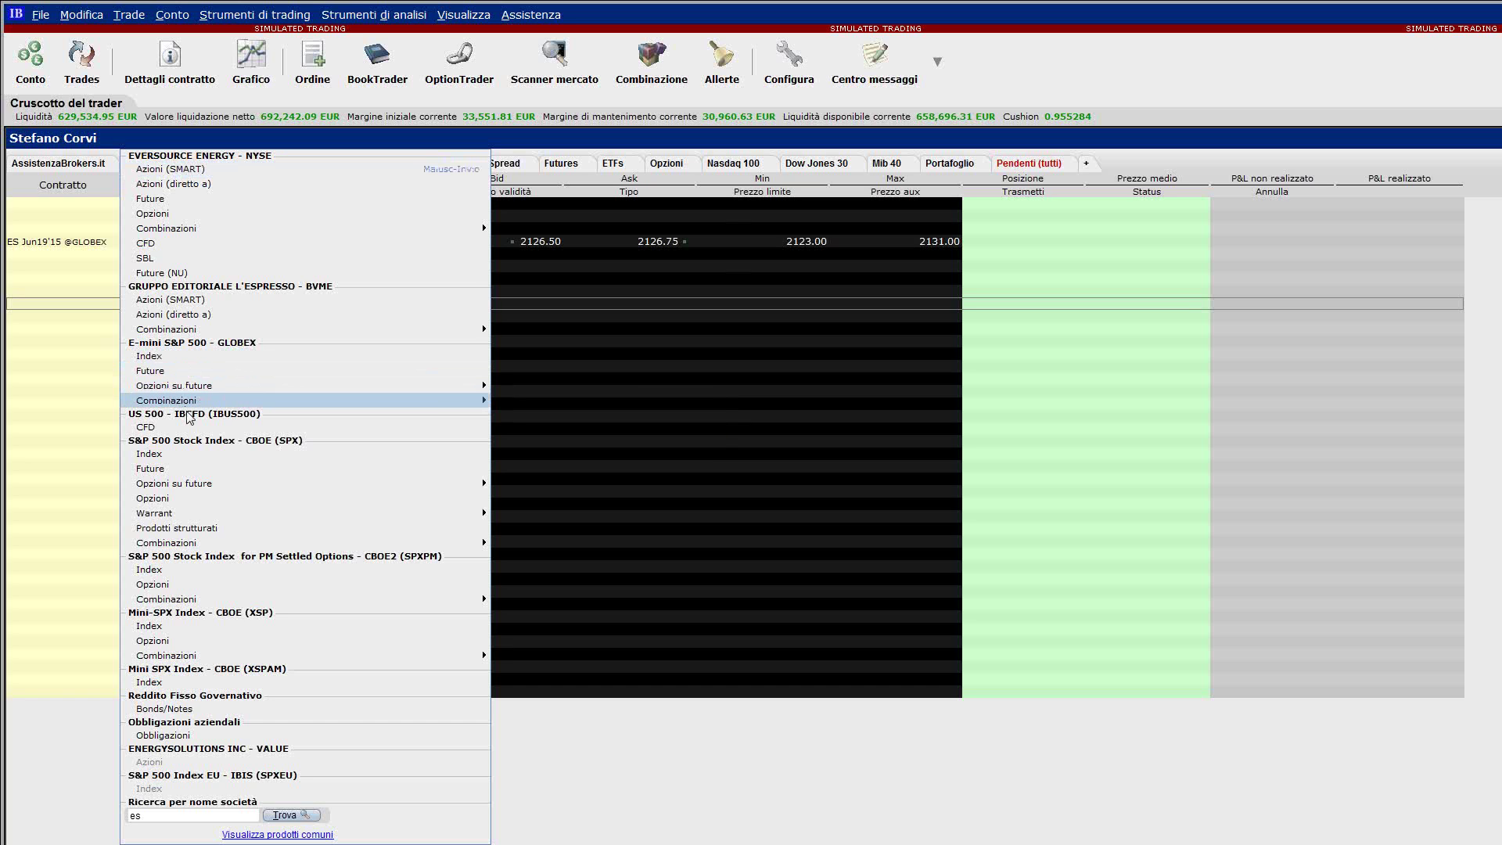
{"action": "mouse_move", "coordinate": [188, 404]}
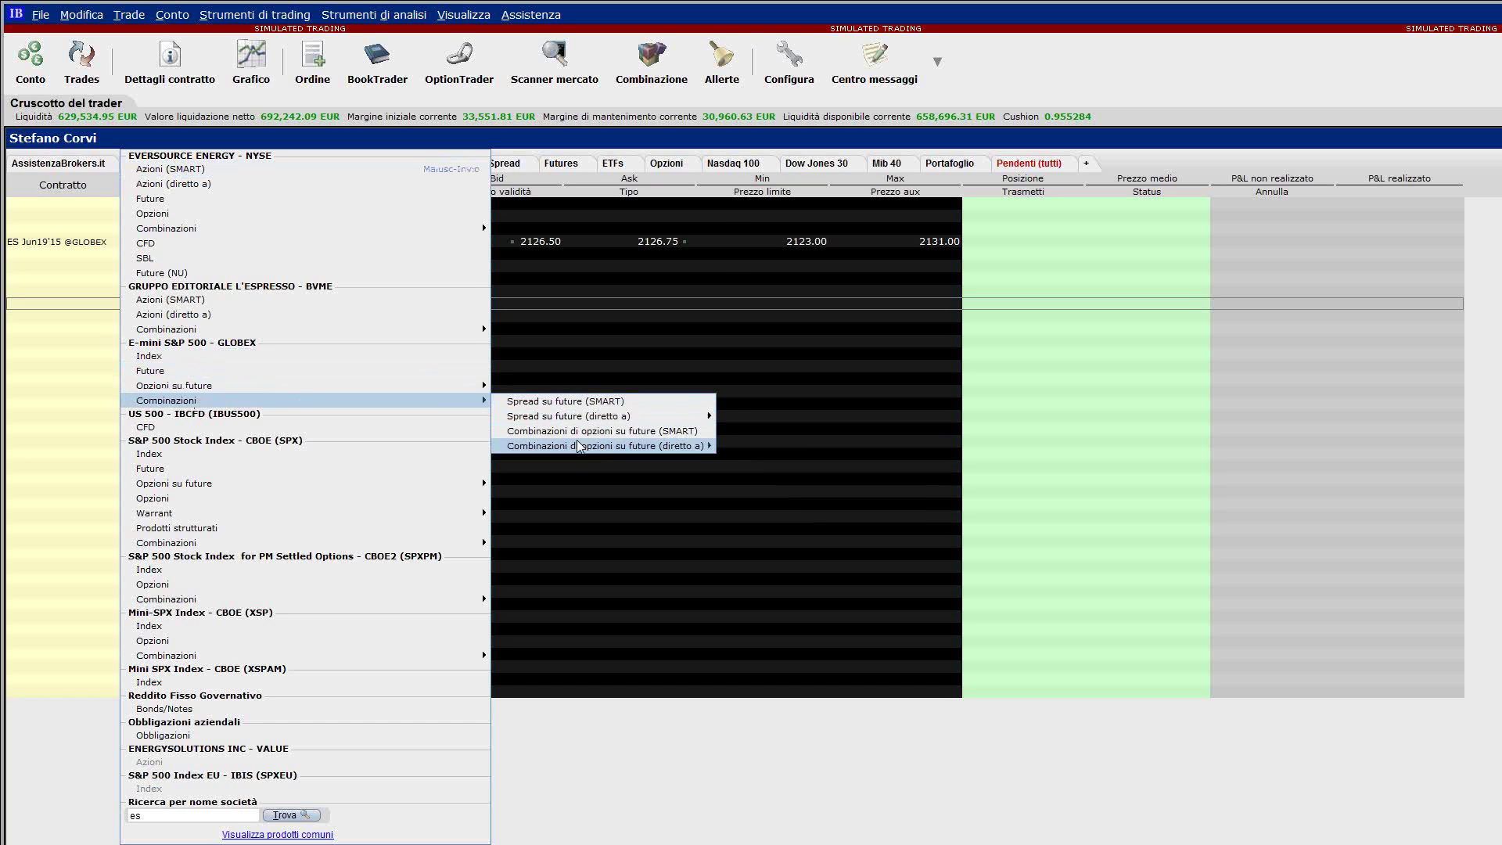
{"action": "left_click", "coordinate": [692, 435]}
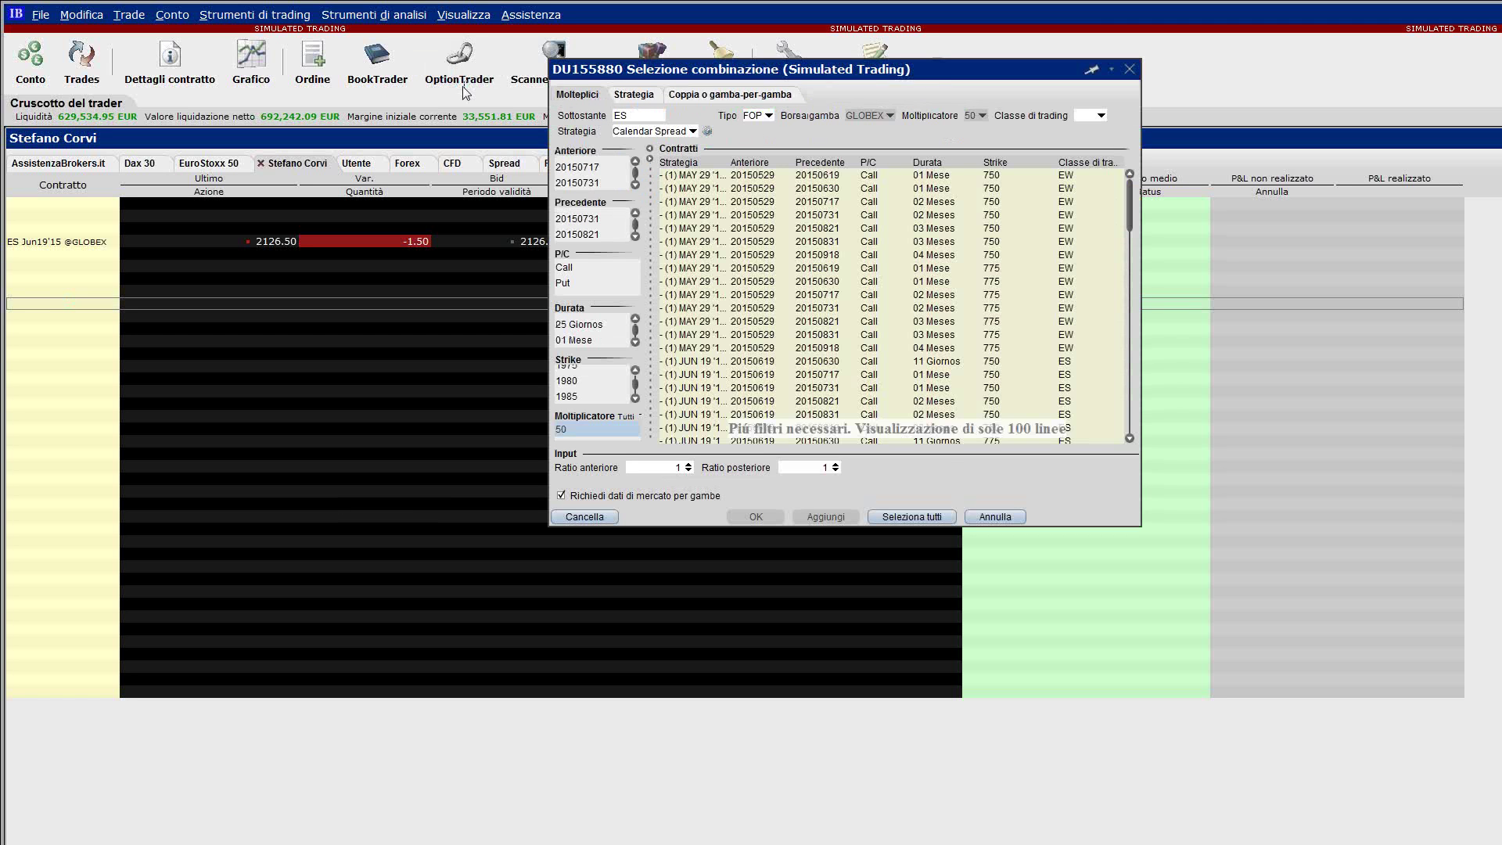
- Keep the combination type FOP, filter the ES calendar spreads to trading class ES and enlarge the selection window
{"action": "left_click_drag", "start_coordinate": [811, 80], "coordinate": [524, 211]}
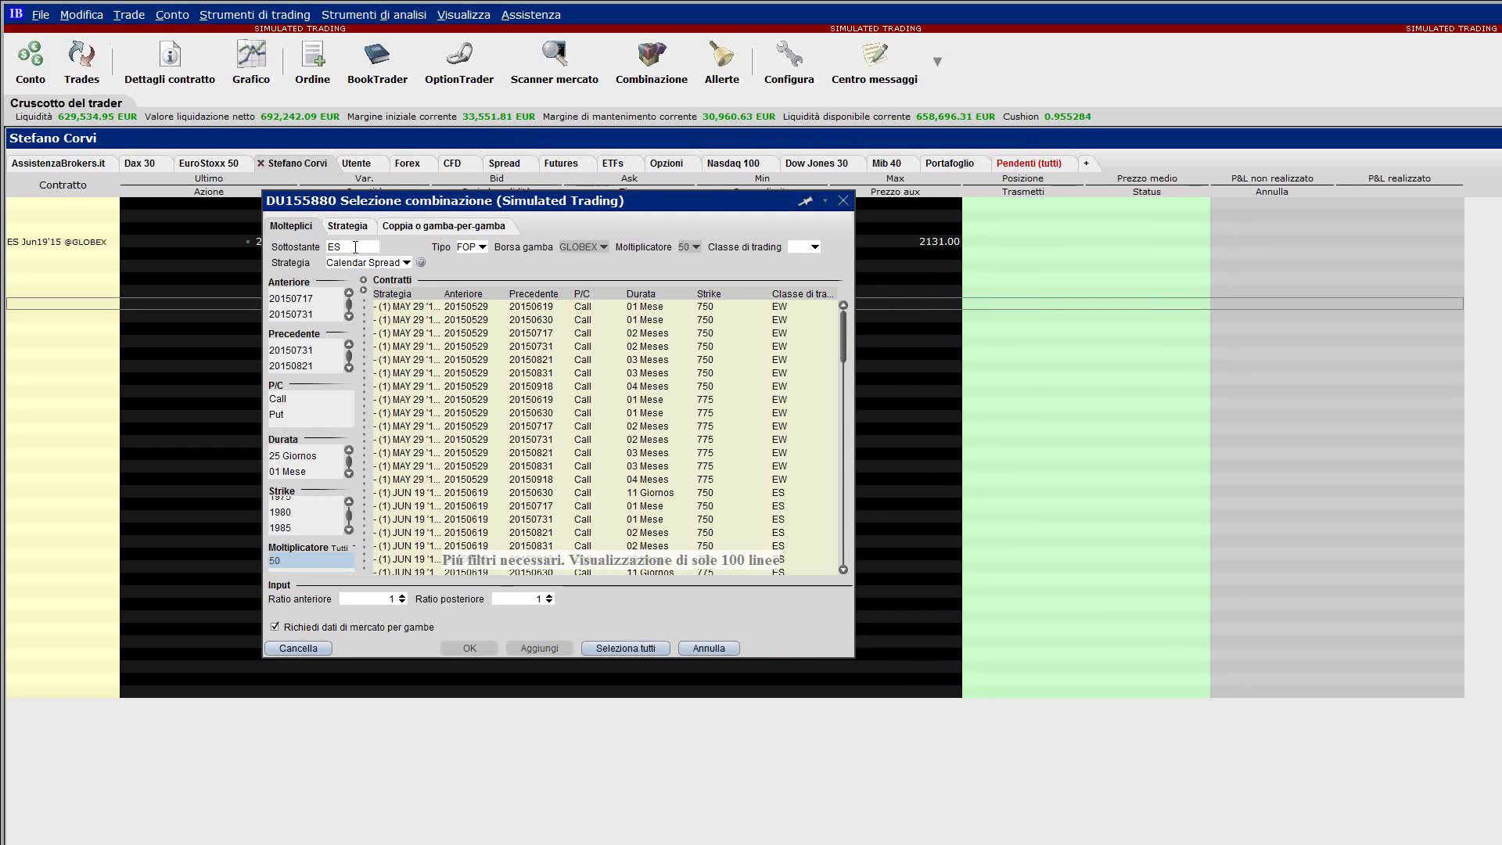
{"action": "left_click", "coordinate": [483, 248]}
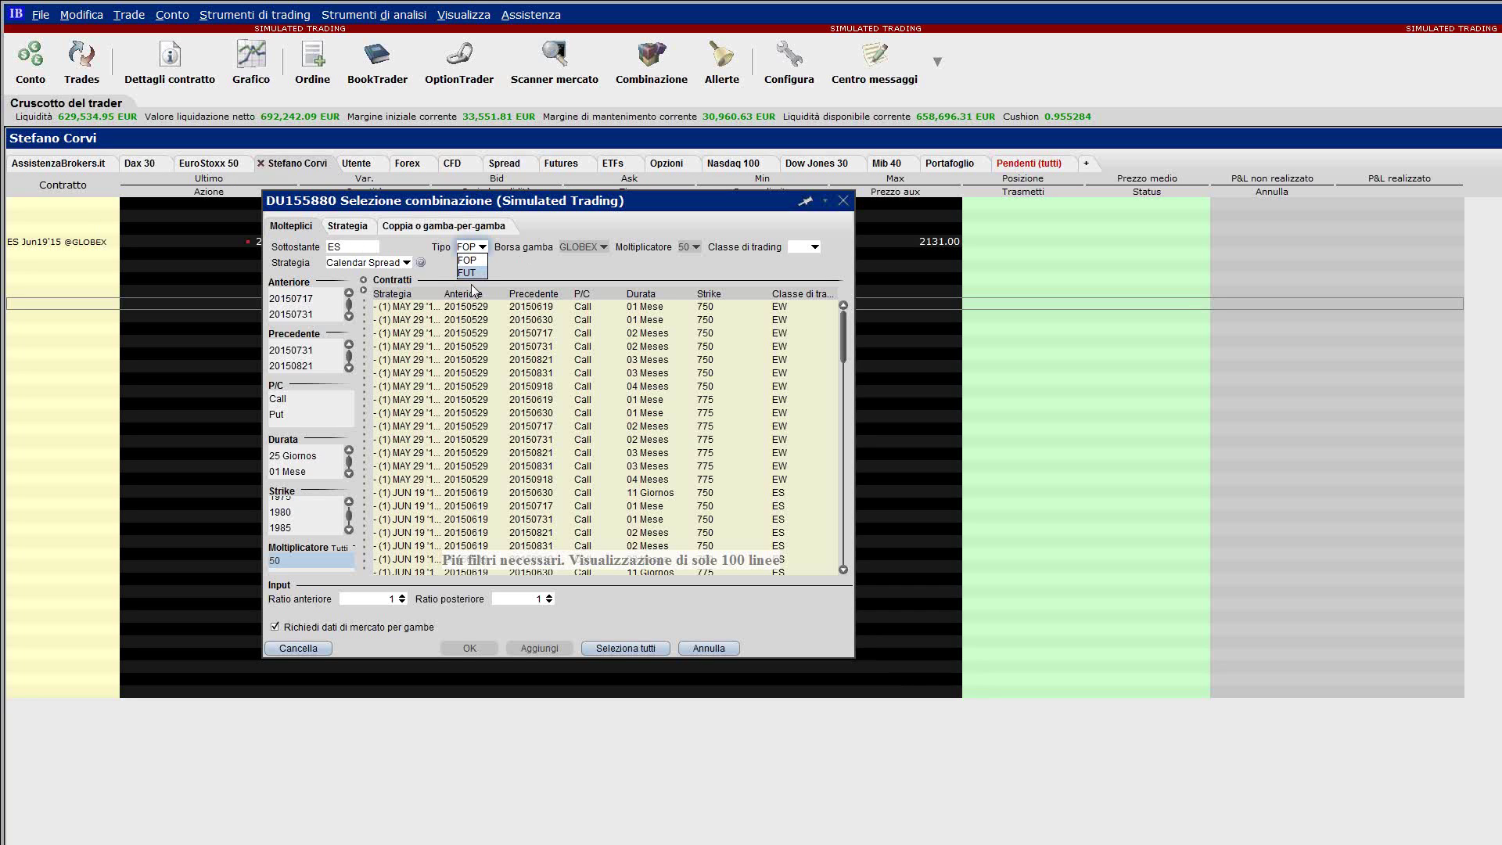
{"action": "left_click", "coordinate": [465, 252]}
{"action": "left_click", "coordinate": [816, 249]}
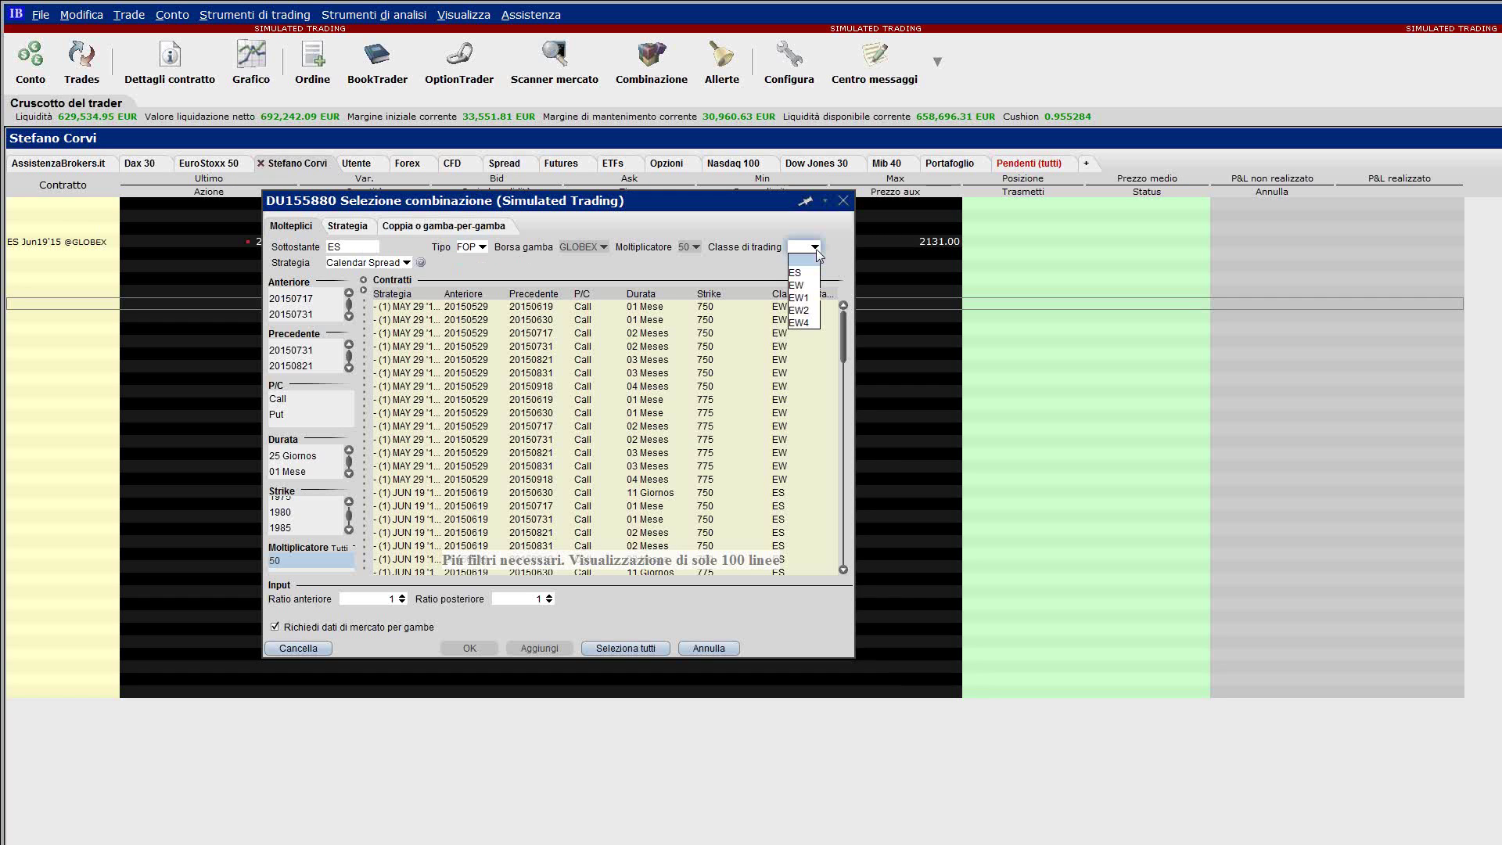
{"action": "left_click", "coordinate": [796, 273]}
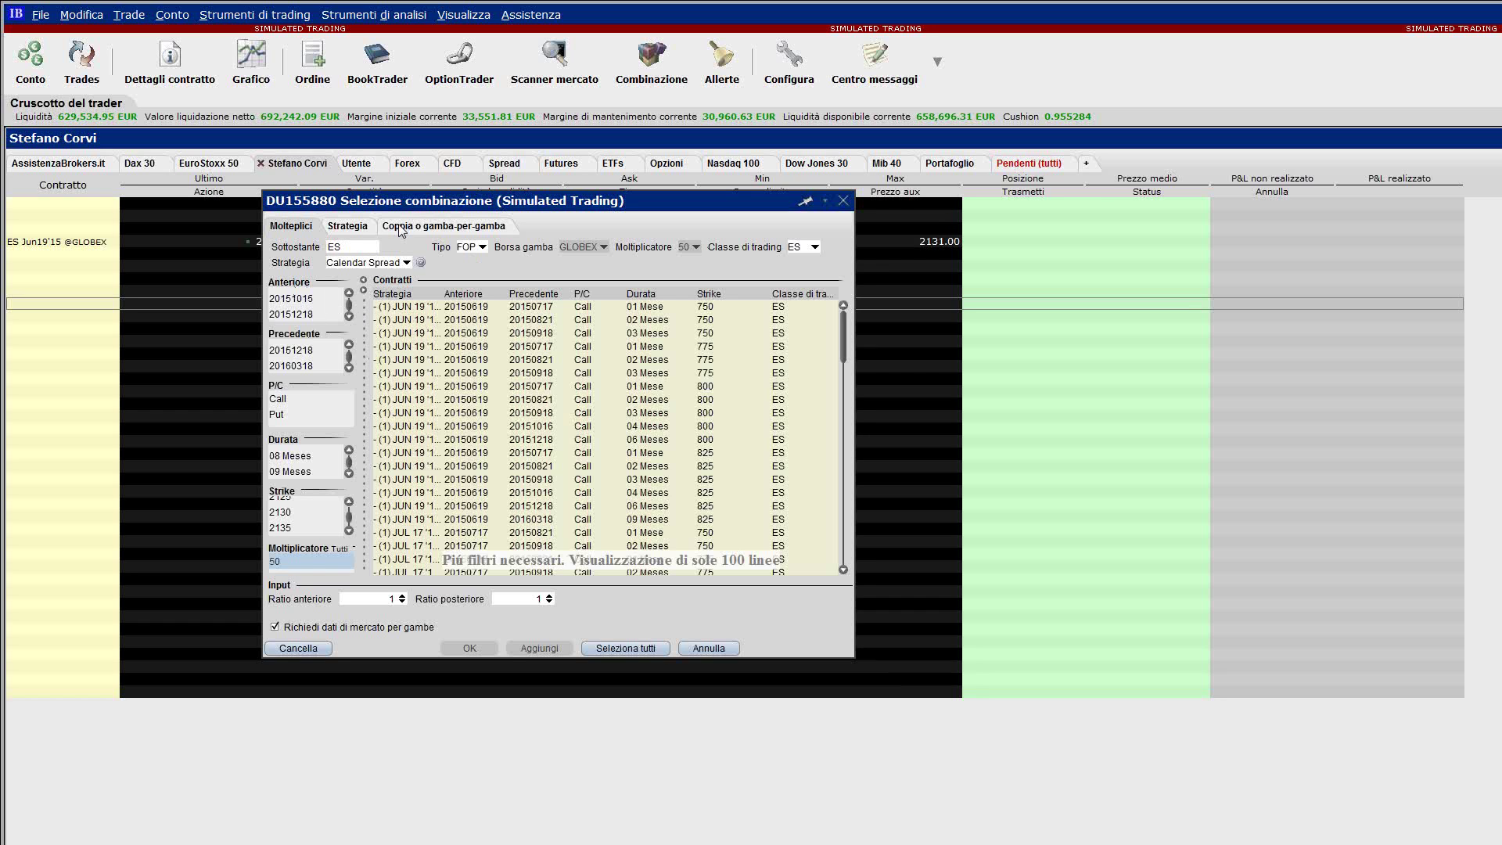
{"action": "left_click_drag", "start_coordinate": [352, 193], "coordinate": [352, 61]}
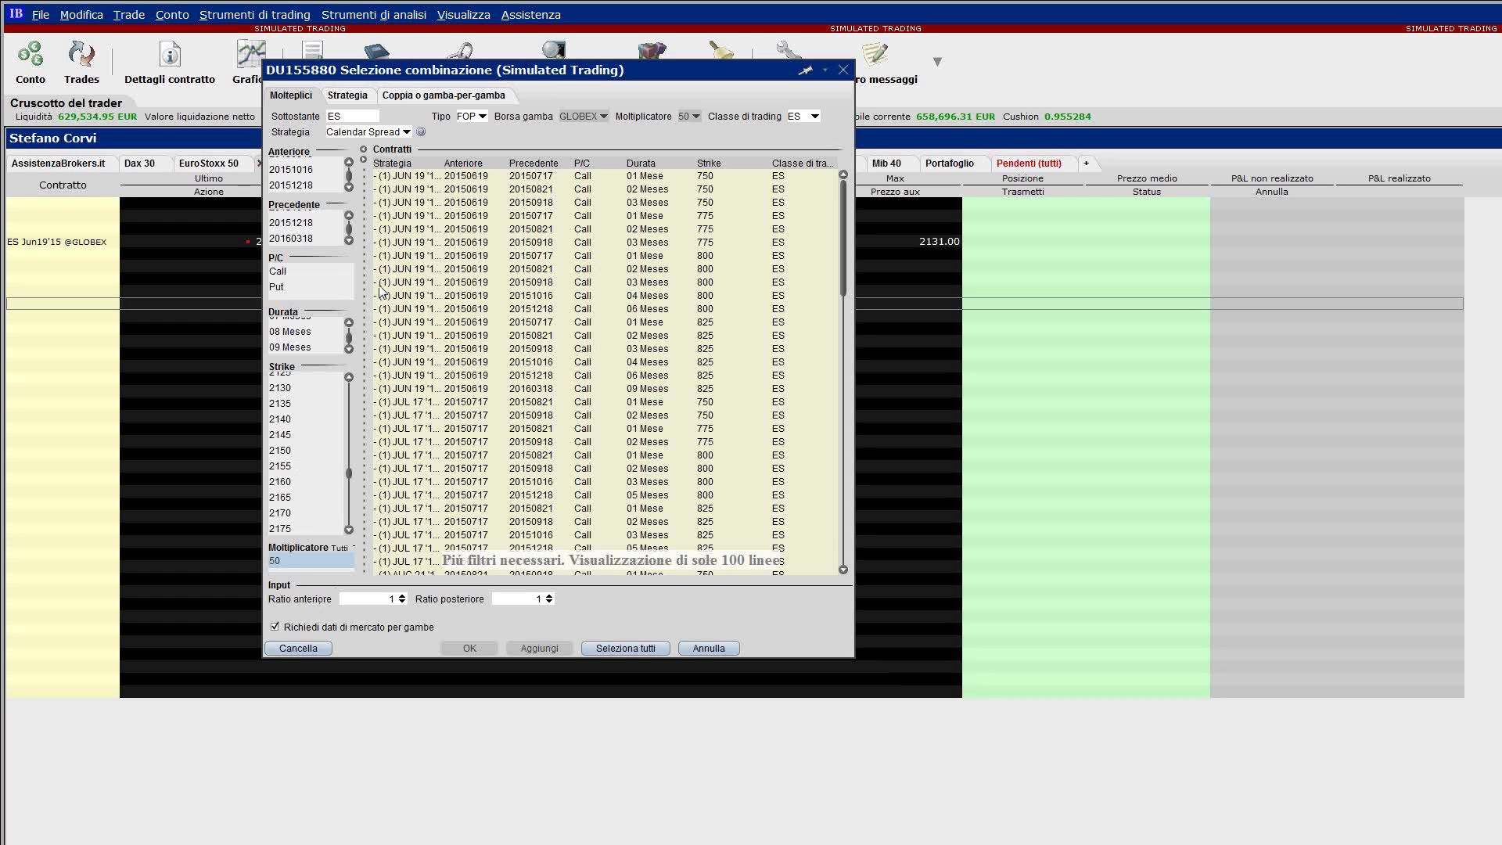
- Filter the calendar spreads by front expiry 20151016, back expiry 20160318, Put, duration 06 Meses and strike 2135
{"action": "left_click", "coordinate": [305, 170]}
{"action": "left_click", "coordinate": [313, 238]}
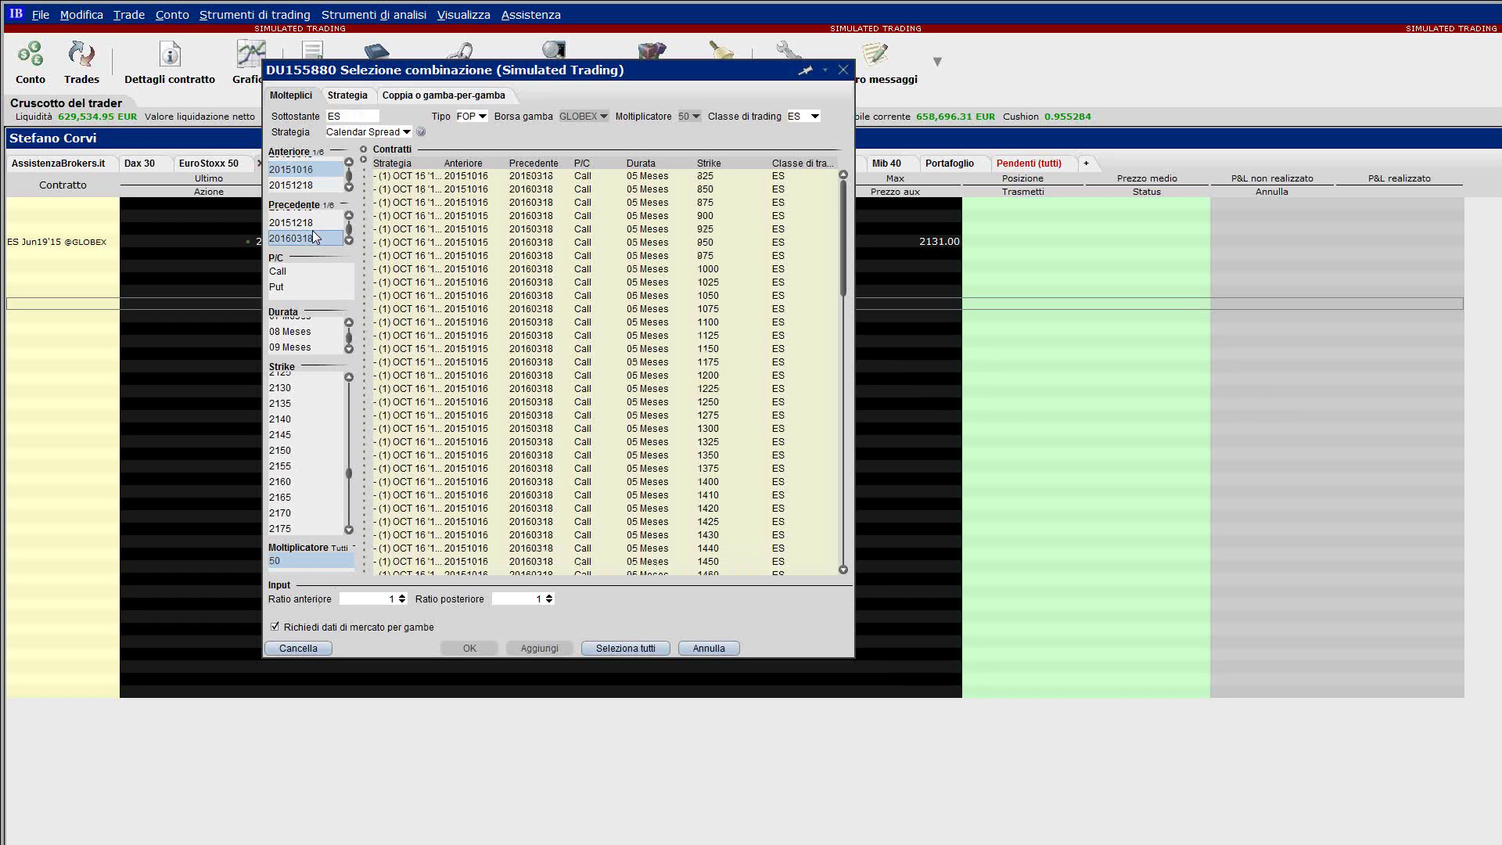
{"action": "left_click", "coordinate": [289, 287]}
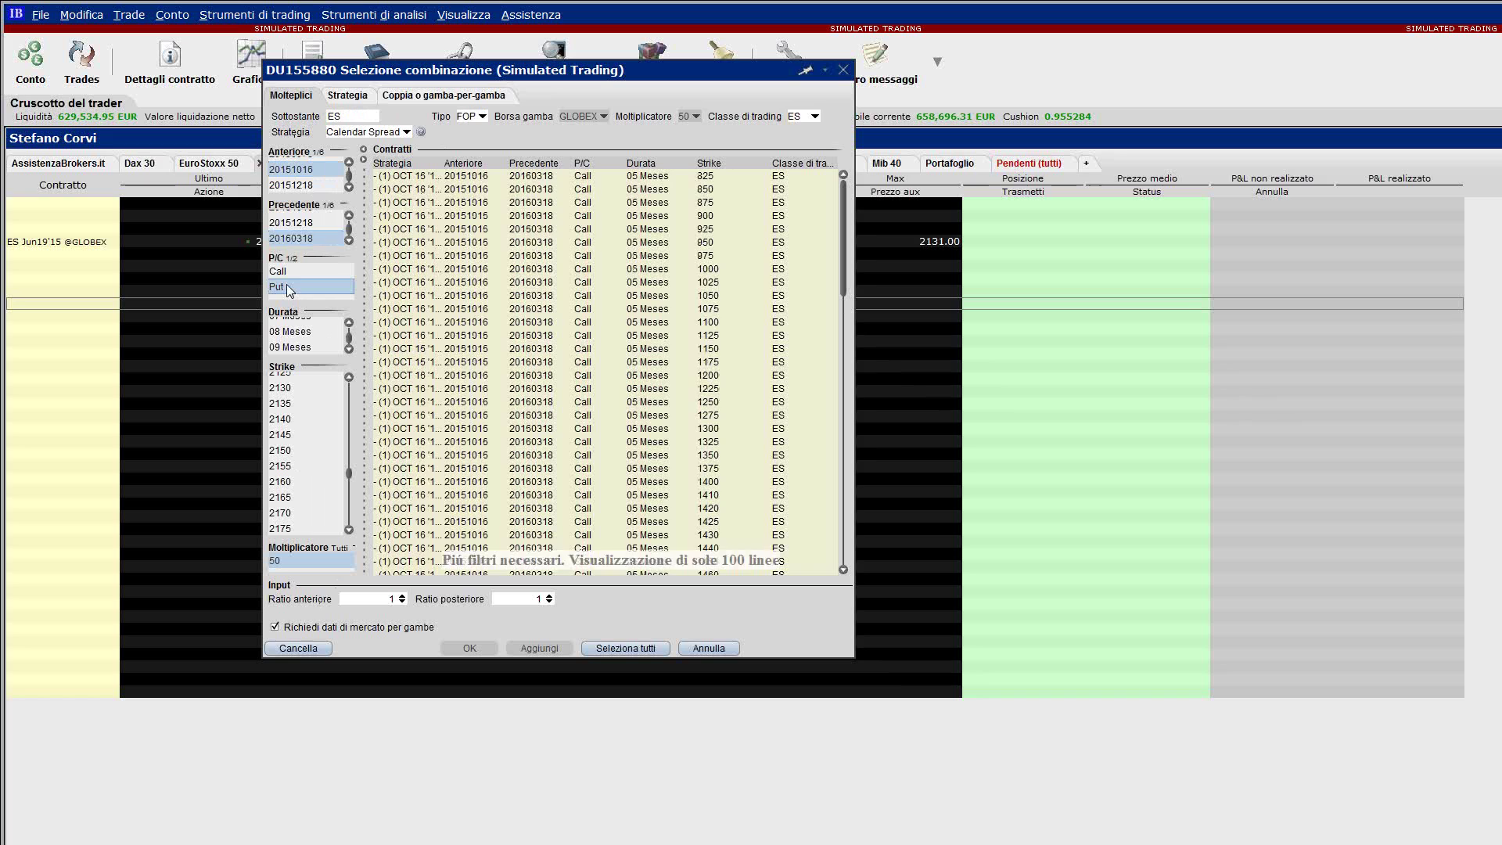
{"action": "scroll", "coordinate": [352, 329], "scroll_direction": "up", "scroll_amount": 2}
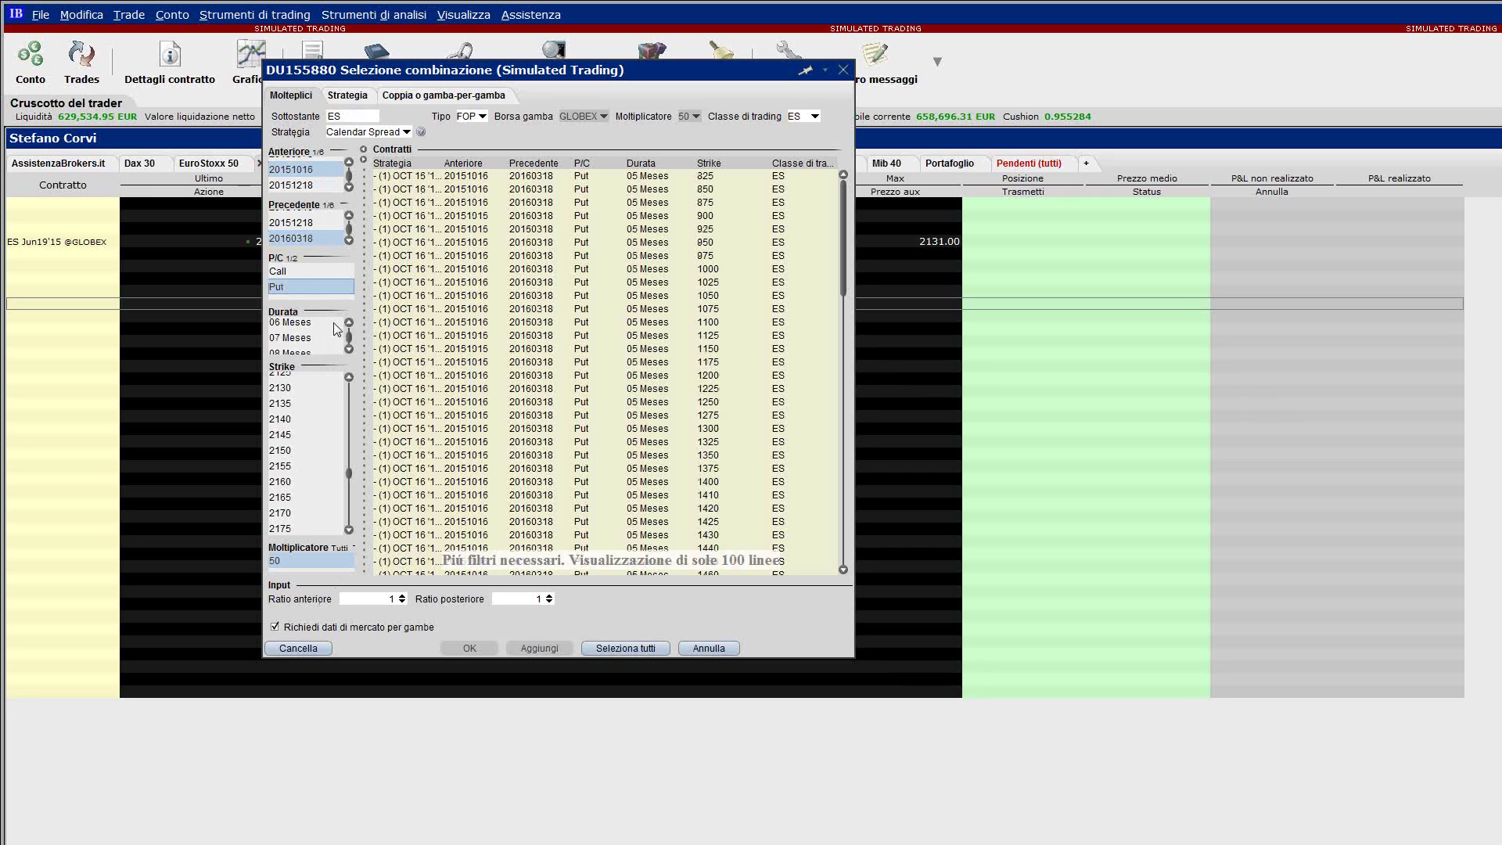
{"action": "left_click", "coordinate": [334, 324]}
{"action": "left_click", "coordinate": [283, 404]}
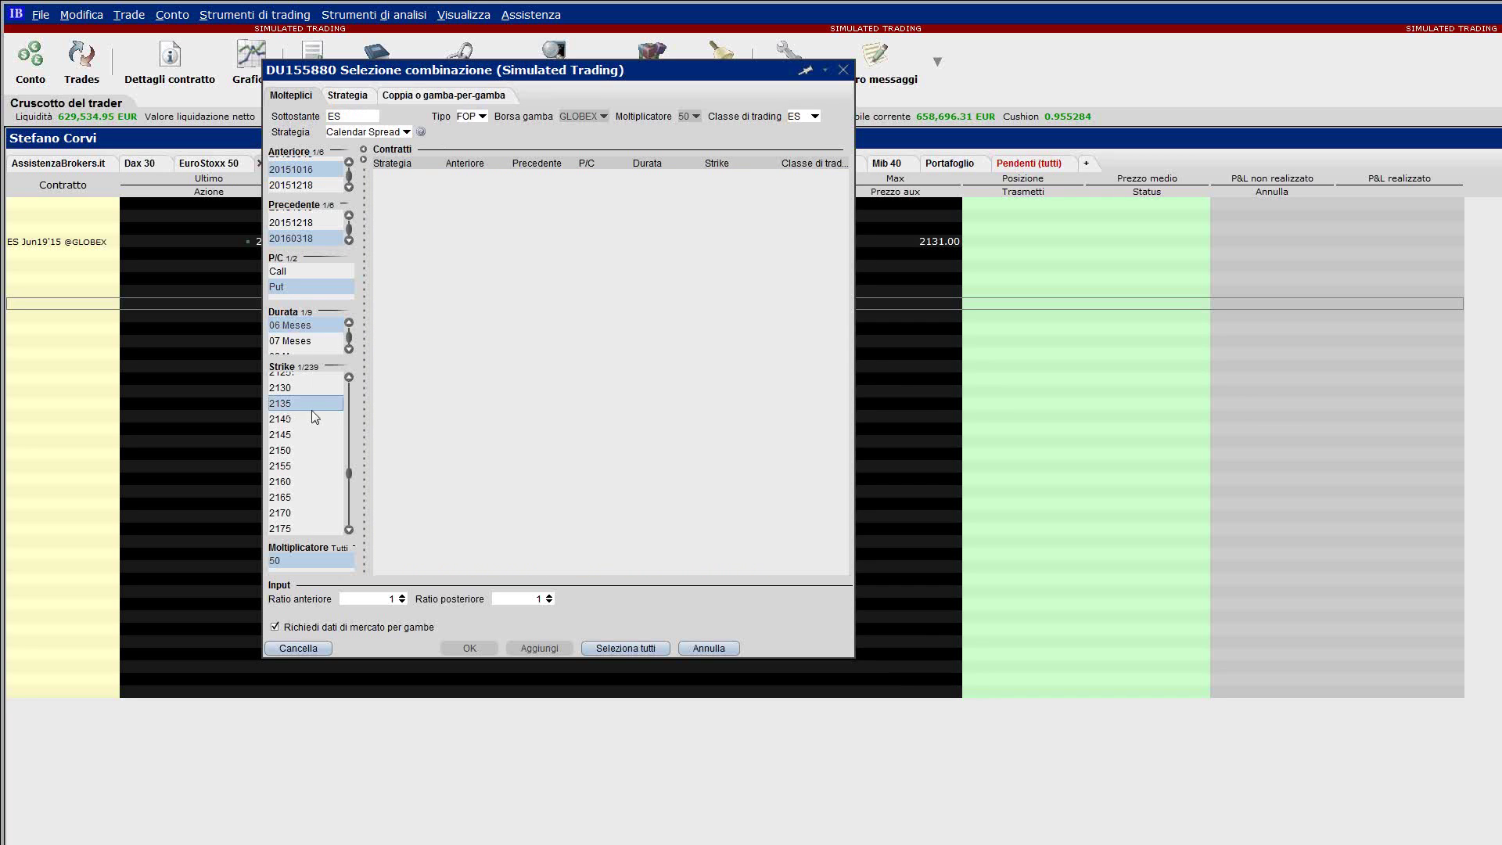
- Change the calendar spread filters to duration 03 Meses and back expiry 20151218
{"action": "scroll", "coordinate": [309, 334], "scroll_direction": "up", "scroll_amount": 3}
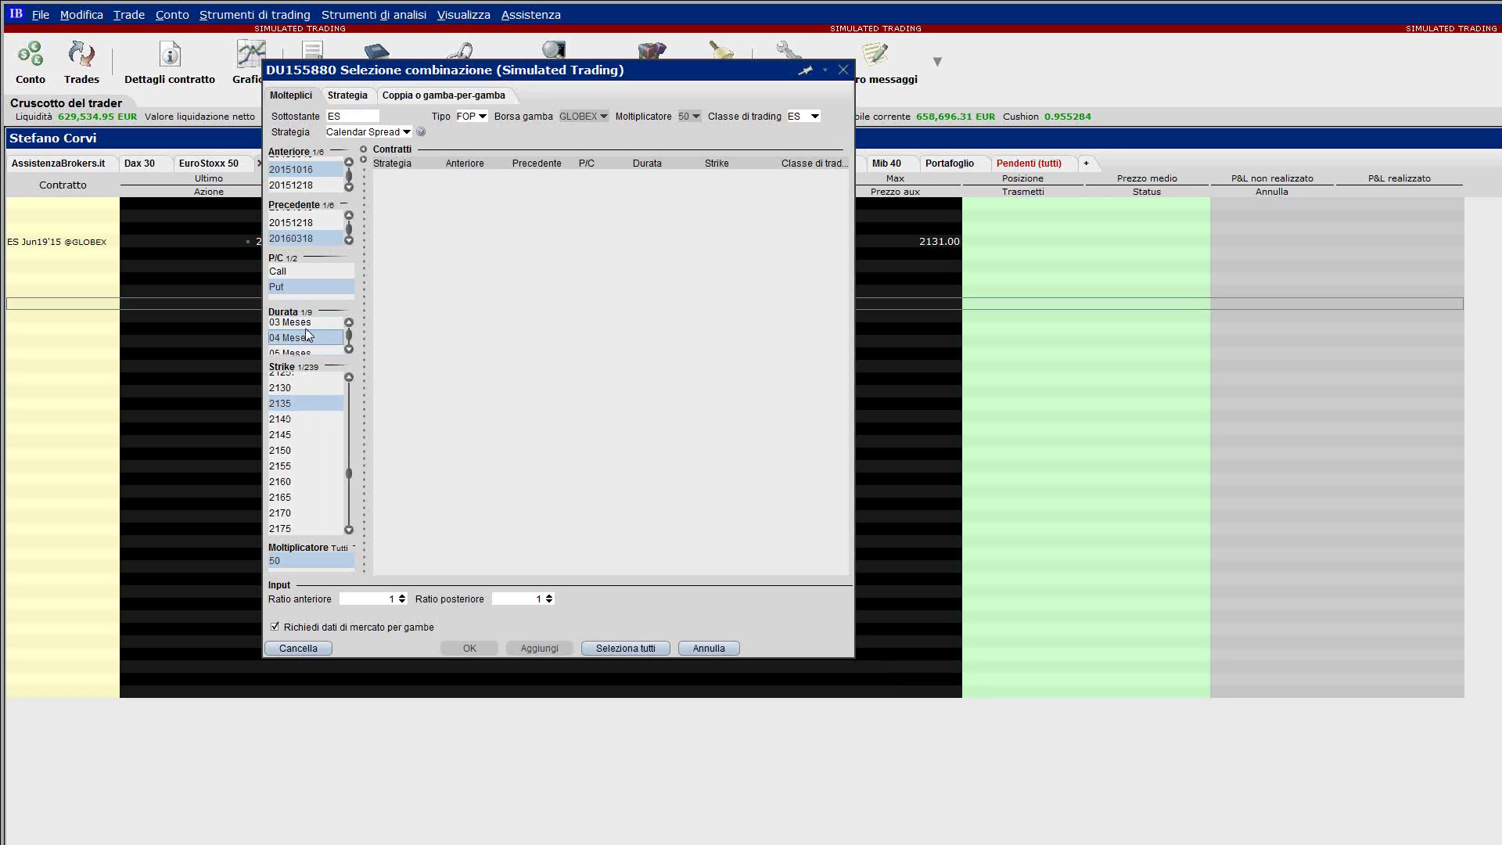
{"action": "left_click", "coordinate": [305, 327]}
{"action": "left_click", "coordinate": [300, 225]}
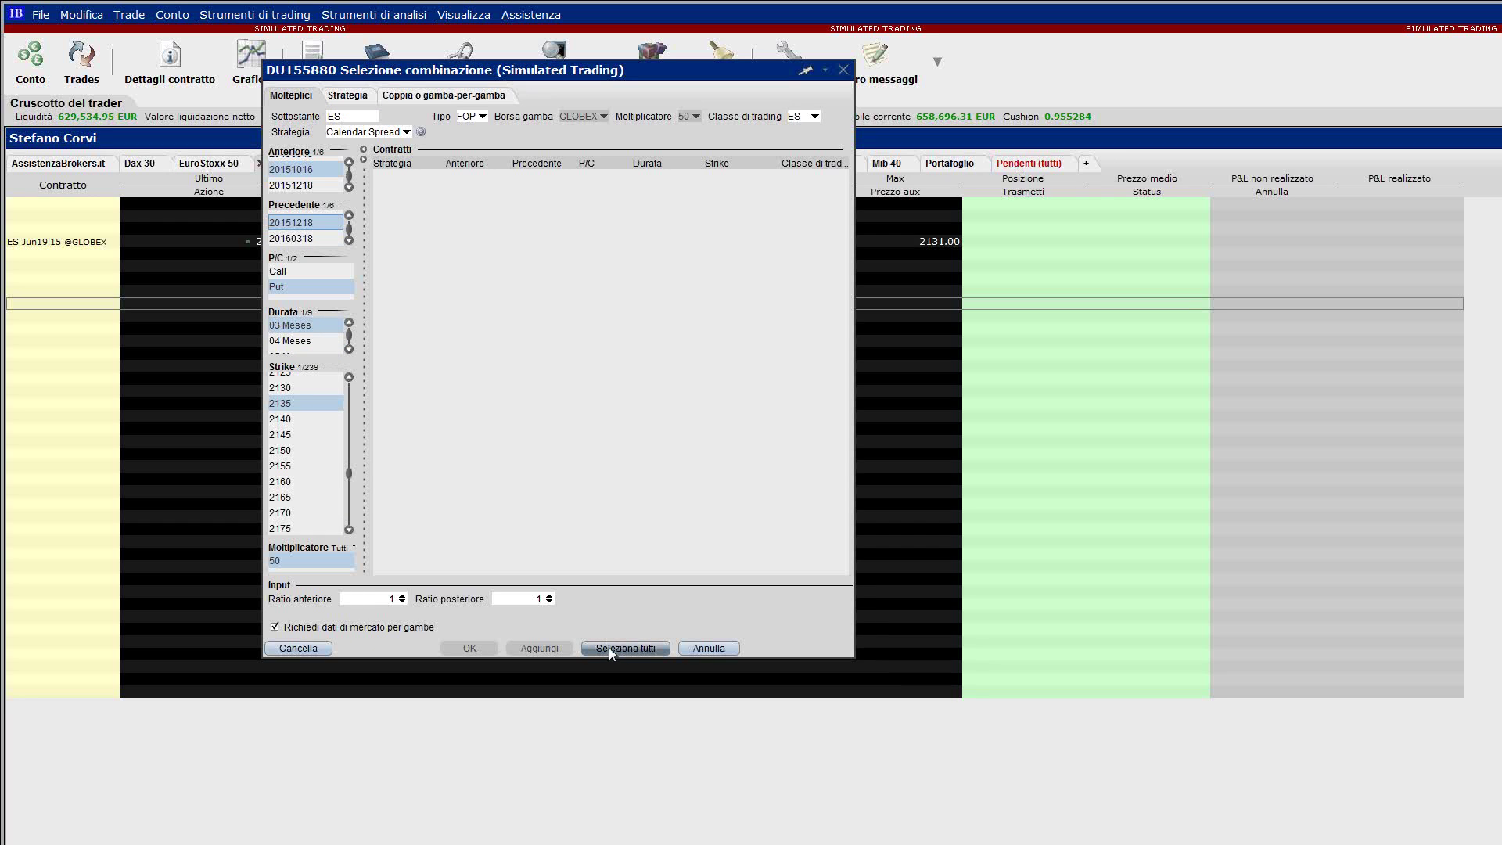
- Switch to building by strategy with Calendar Spread, try Vendi combo and set the direction back to Acquista combo
{"action": "left_click", "coordinate": [345, 133]}
{"action": "left_click", "coordinate": [340, 113]}
{"action": "left_click", "coordinate": [334, 95]}
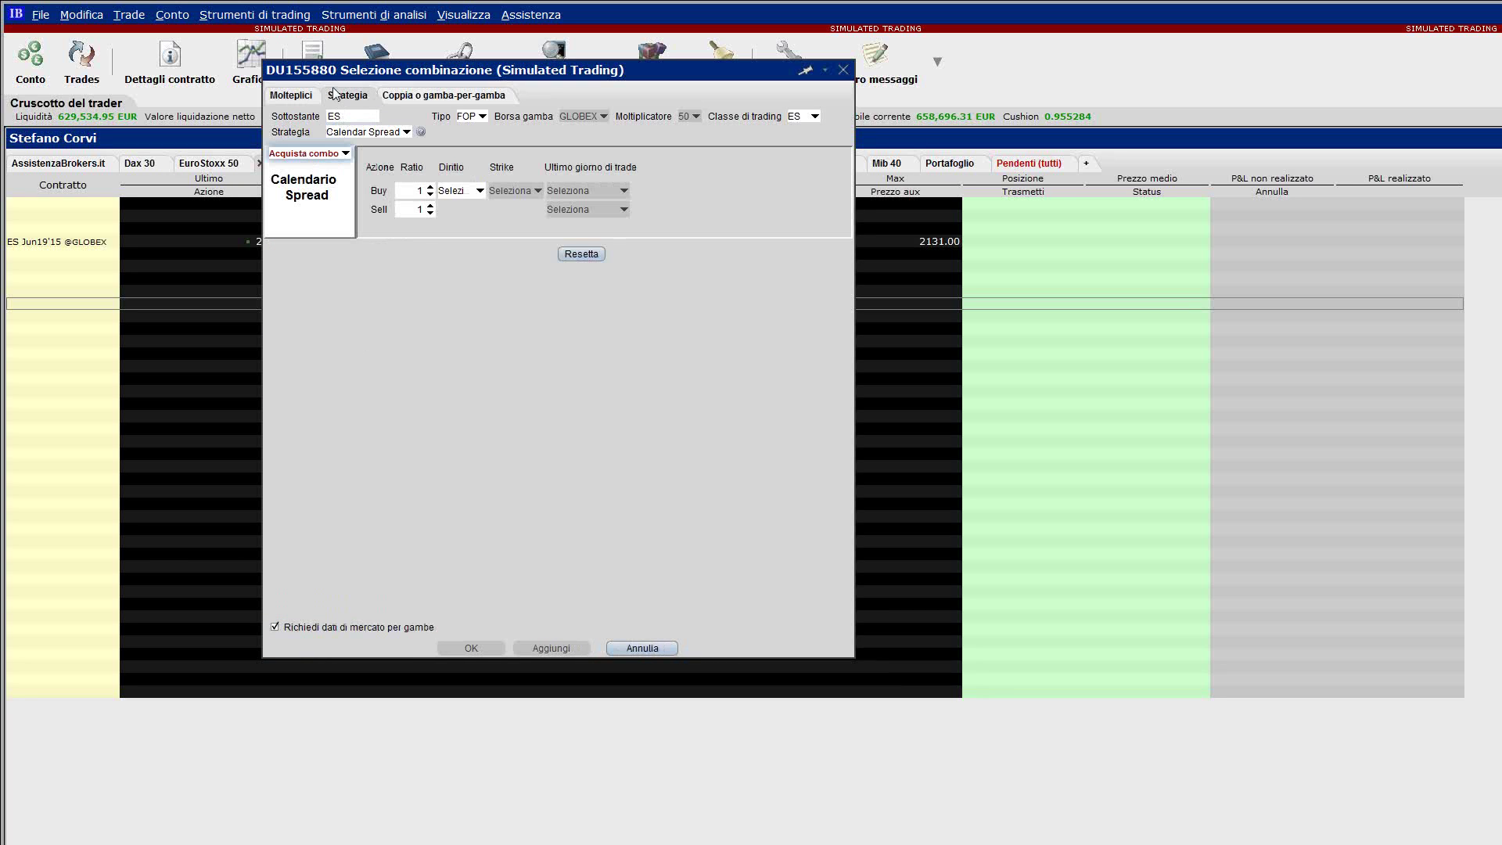
{"action": "left_click", "coordinate": [344, 154]}
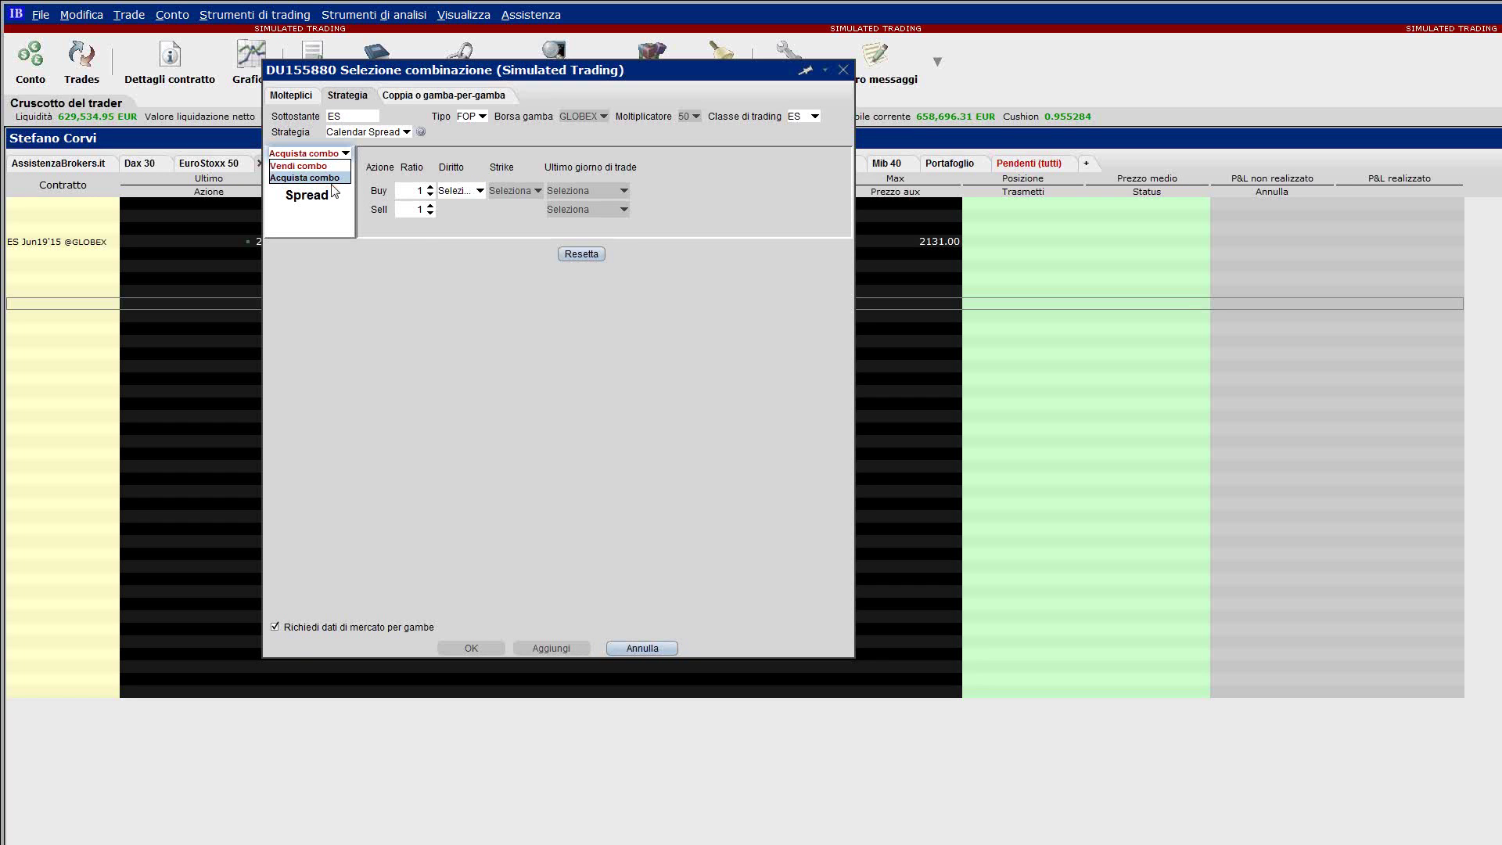
{"action": "left_click", "coordinate": [334, 166]}
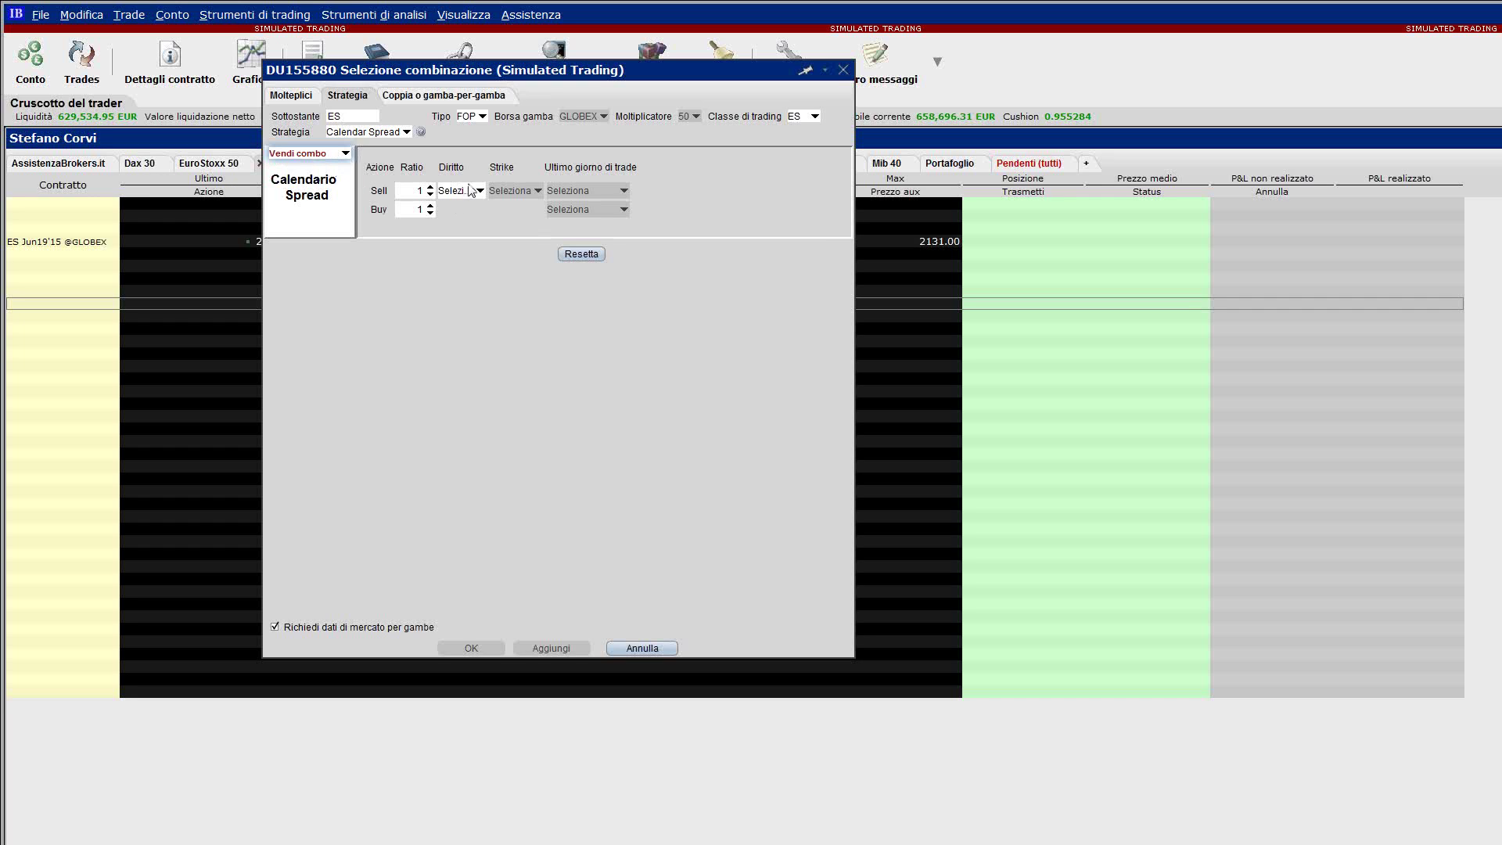
{"action": "left_click", "coordinate": [293, 154]}
{"action": "left_click", "coordinate": [295, 179]}
{"action": "left_click", "coordinate": [305, 156]}
{"action": "left_click", "coordinate": [305, 155]}
- Set the calendar spread's right to CALL and its strike to 2020
{"action": "left_click", "coordinate": [470, 191]}
{"action": "left_click", "coordinate": [464, 219]}
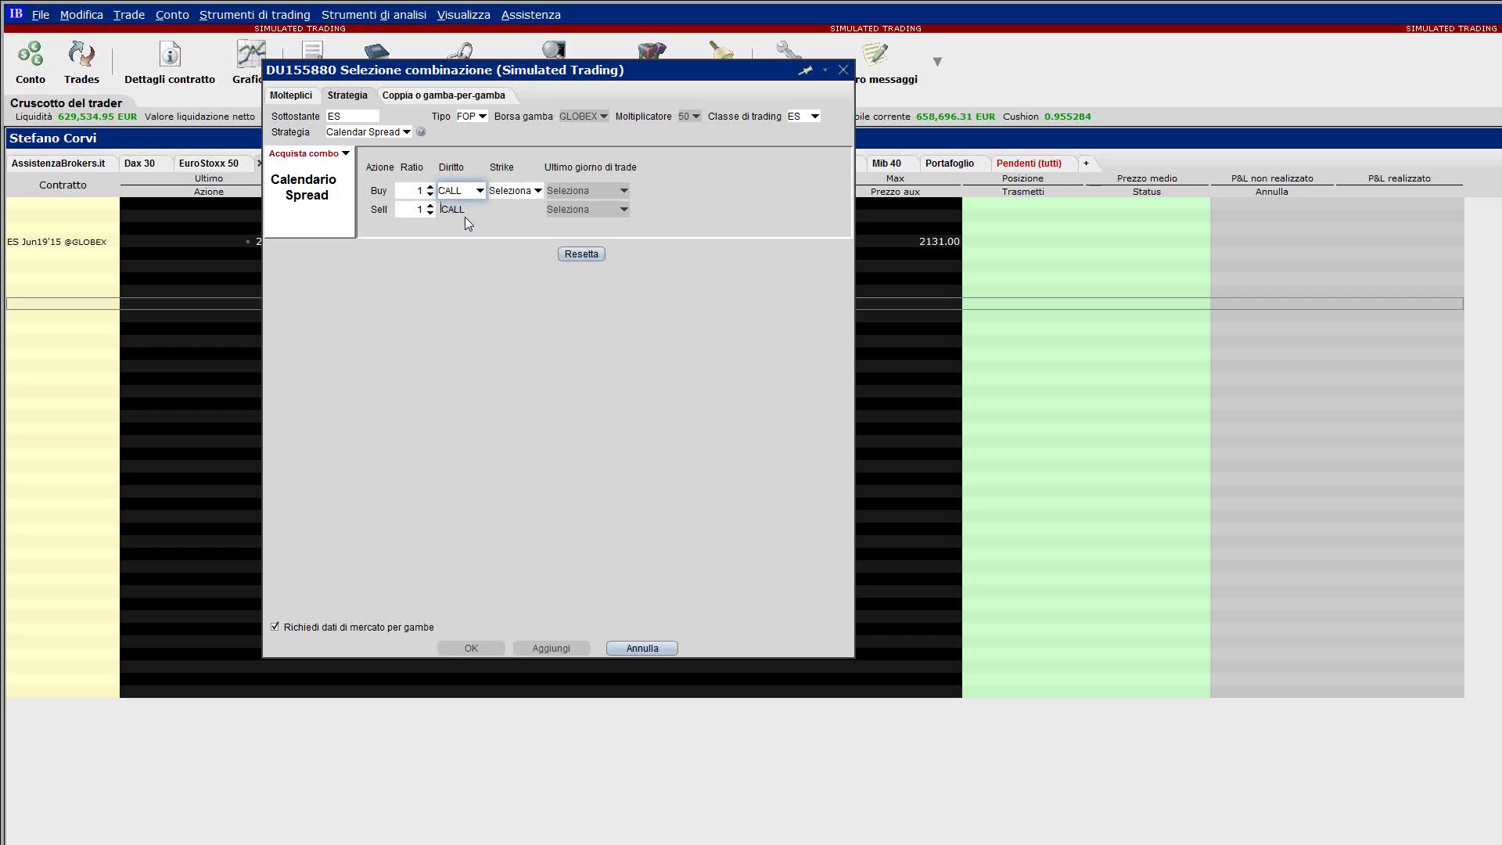
{"action": "left_click", "coordinate": [516, 192]}
{"action": "left_click", "coordinate": [517, 244]}
{"action": "left_click", "coordinate": [506, 196]}
{"action": "left_click", "coordinate": [524, 280]}
{"action": "left_click", "coordinate": [524, 193]}
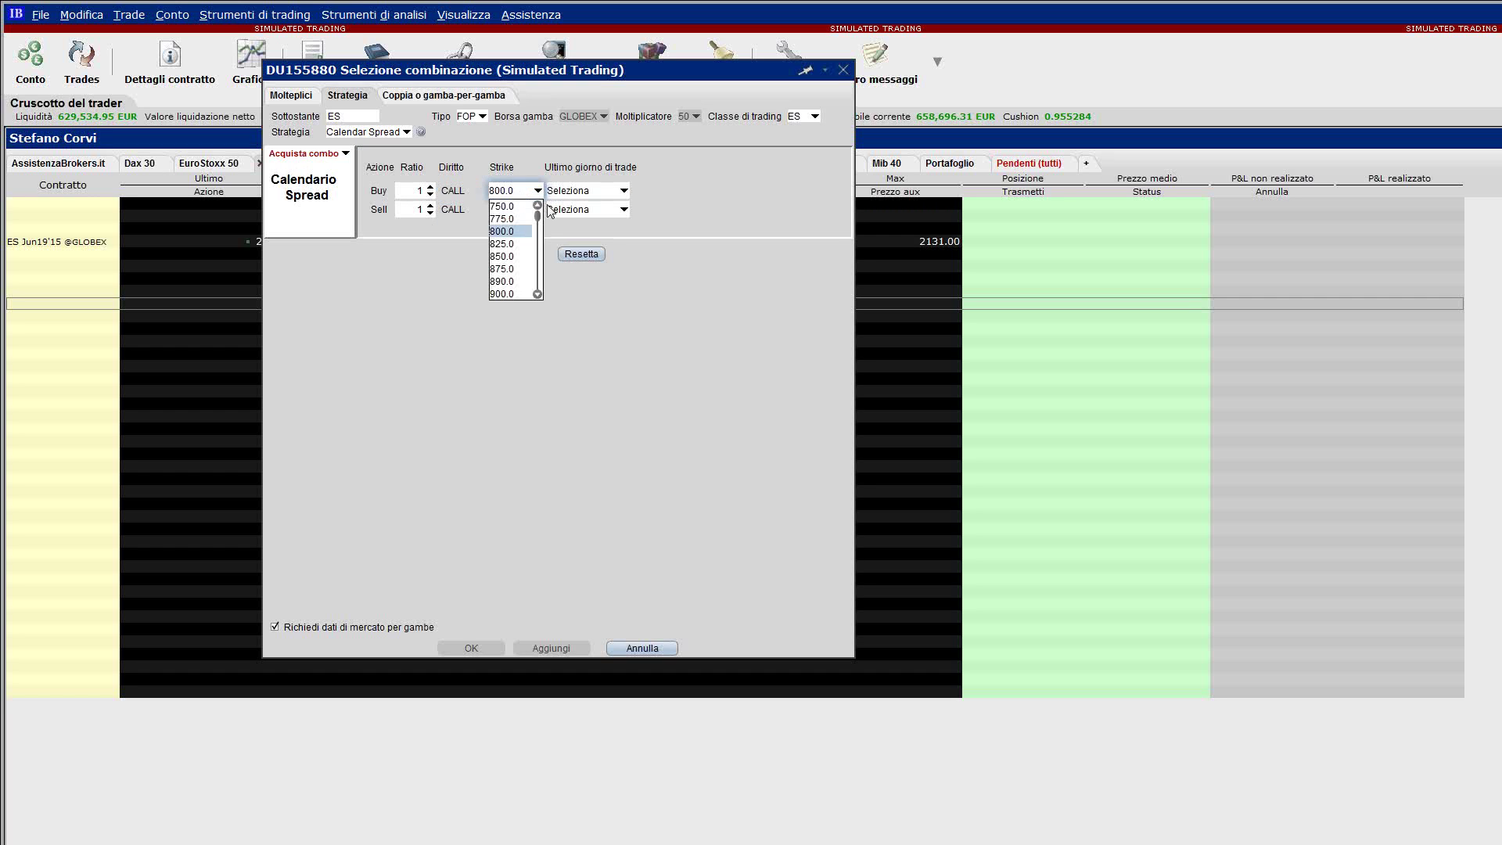
{"action": "left_click_drag", "start_coordinate": [538, 212], "coordinate": [542, 260]}
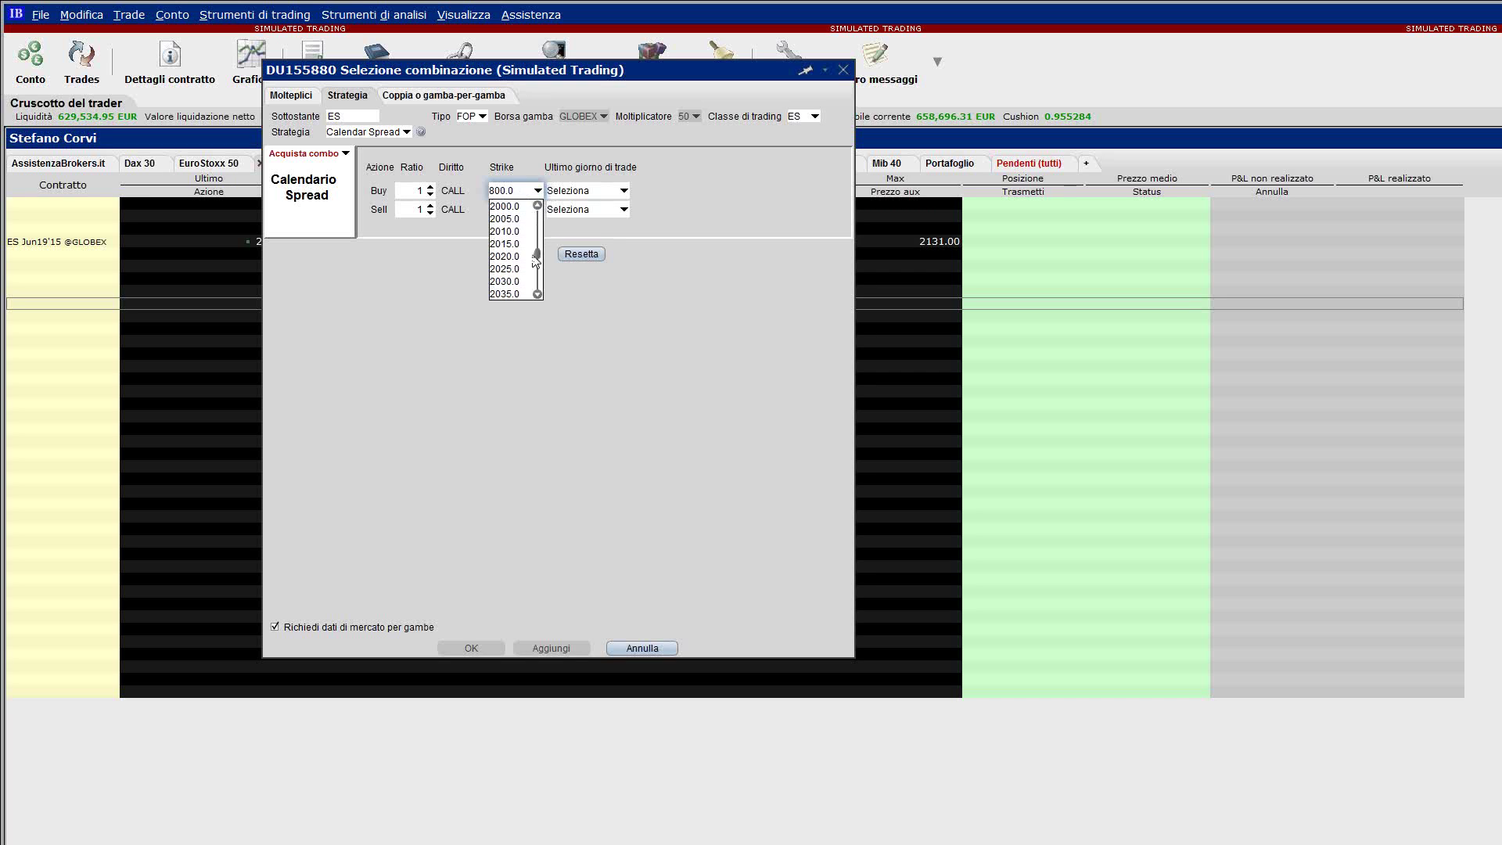
{"action": "left_click", "coordinate": [520, 258]}
- Set the buy leg's last trading day to AUG 21 '15 and the sell leg's to JUN 19 '15, and add the combination
{"action": "left_click", "coordinate": [589, 192]}
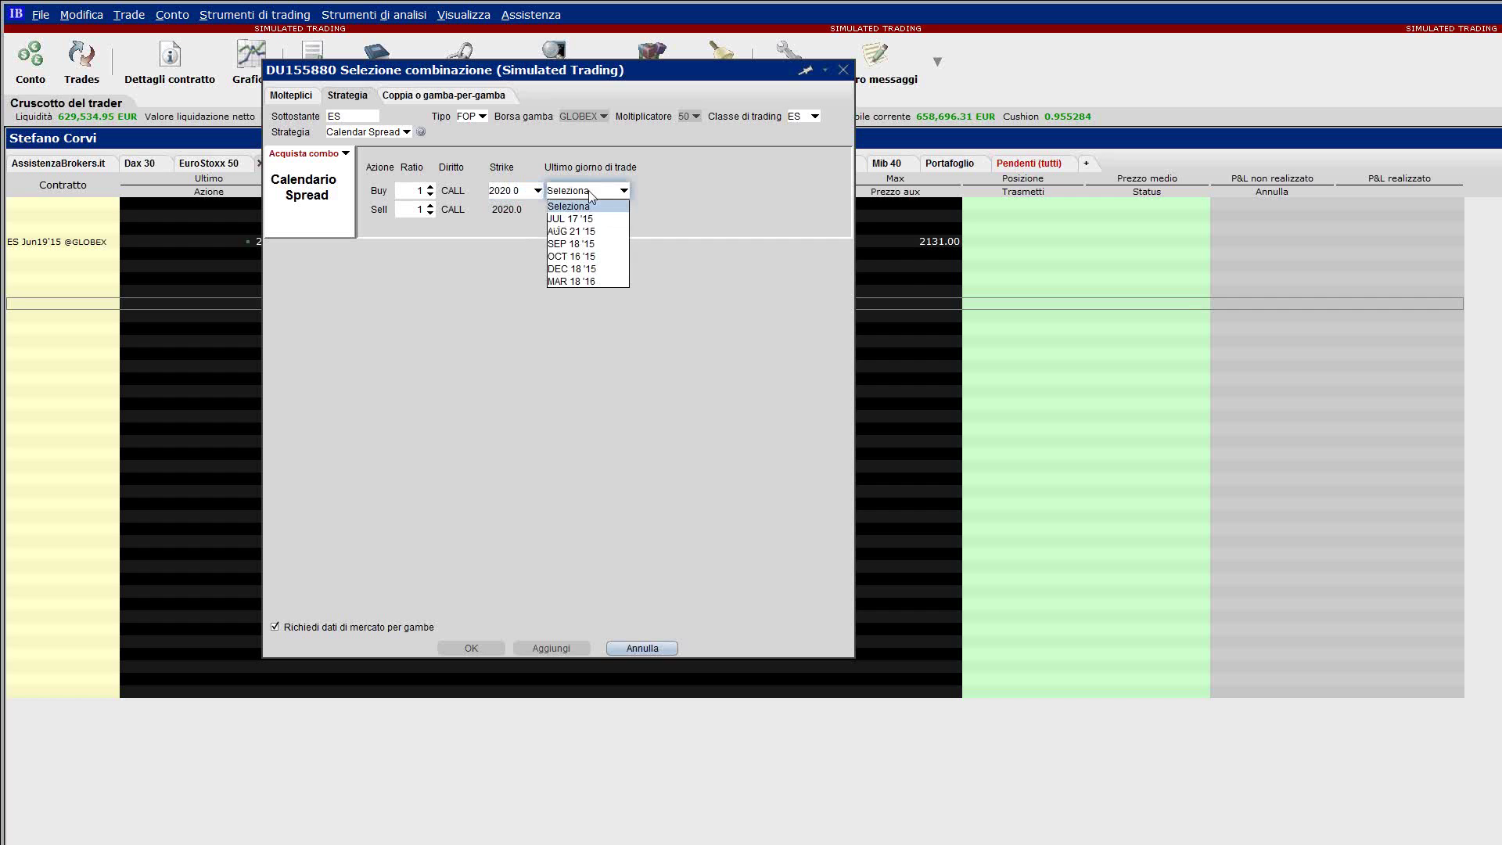
{"action": "left_click", "coordinate": [590, 232]}
{"action": "left_click", "coordinate": [589, 210]}
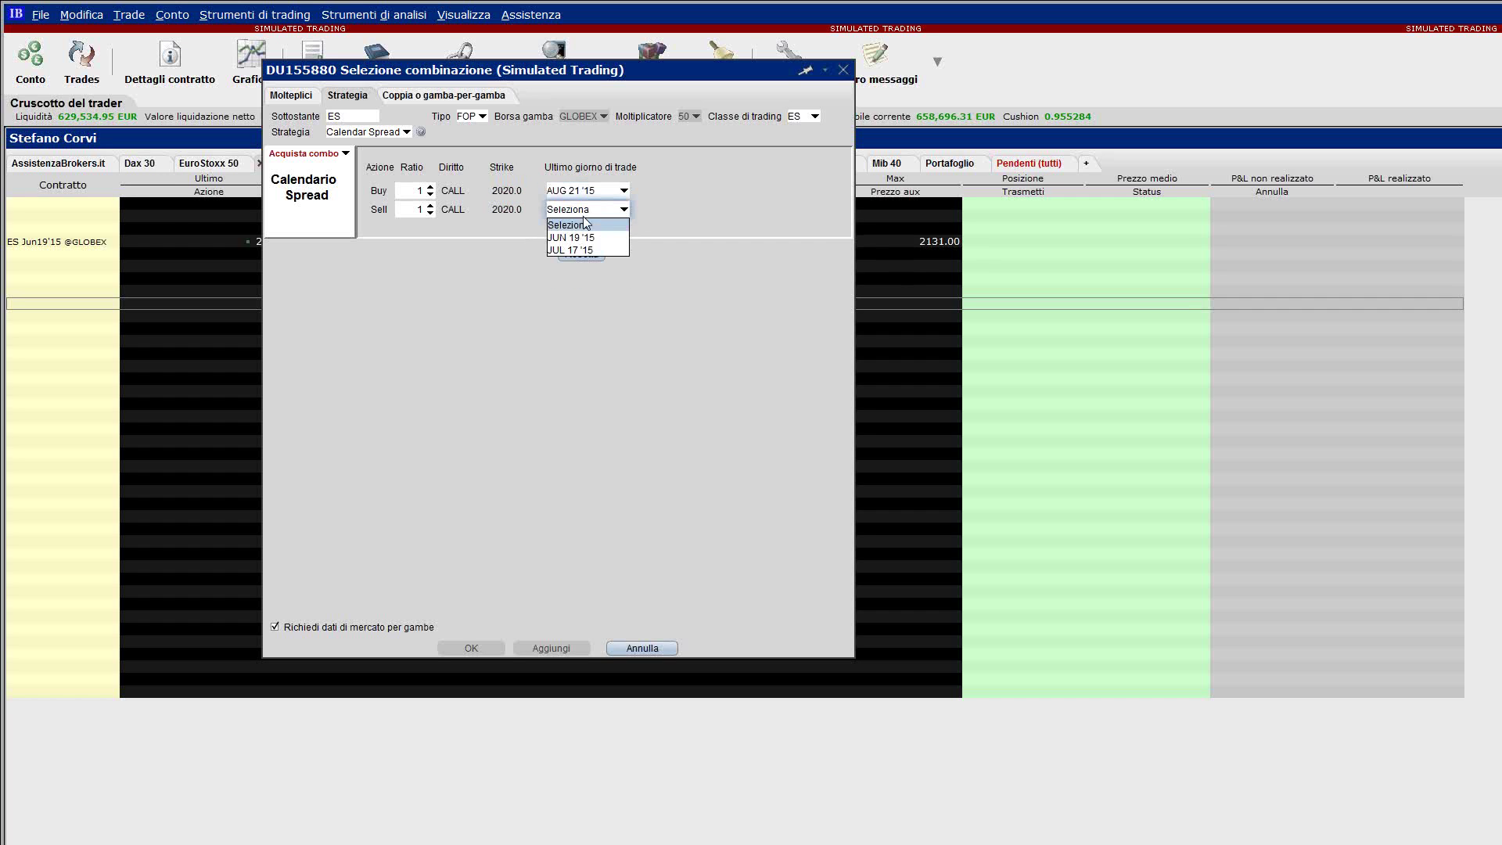
{"action": "left_click", "coordinate": [574, 237]}
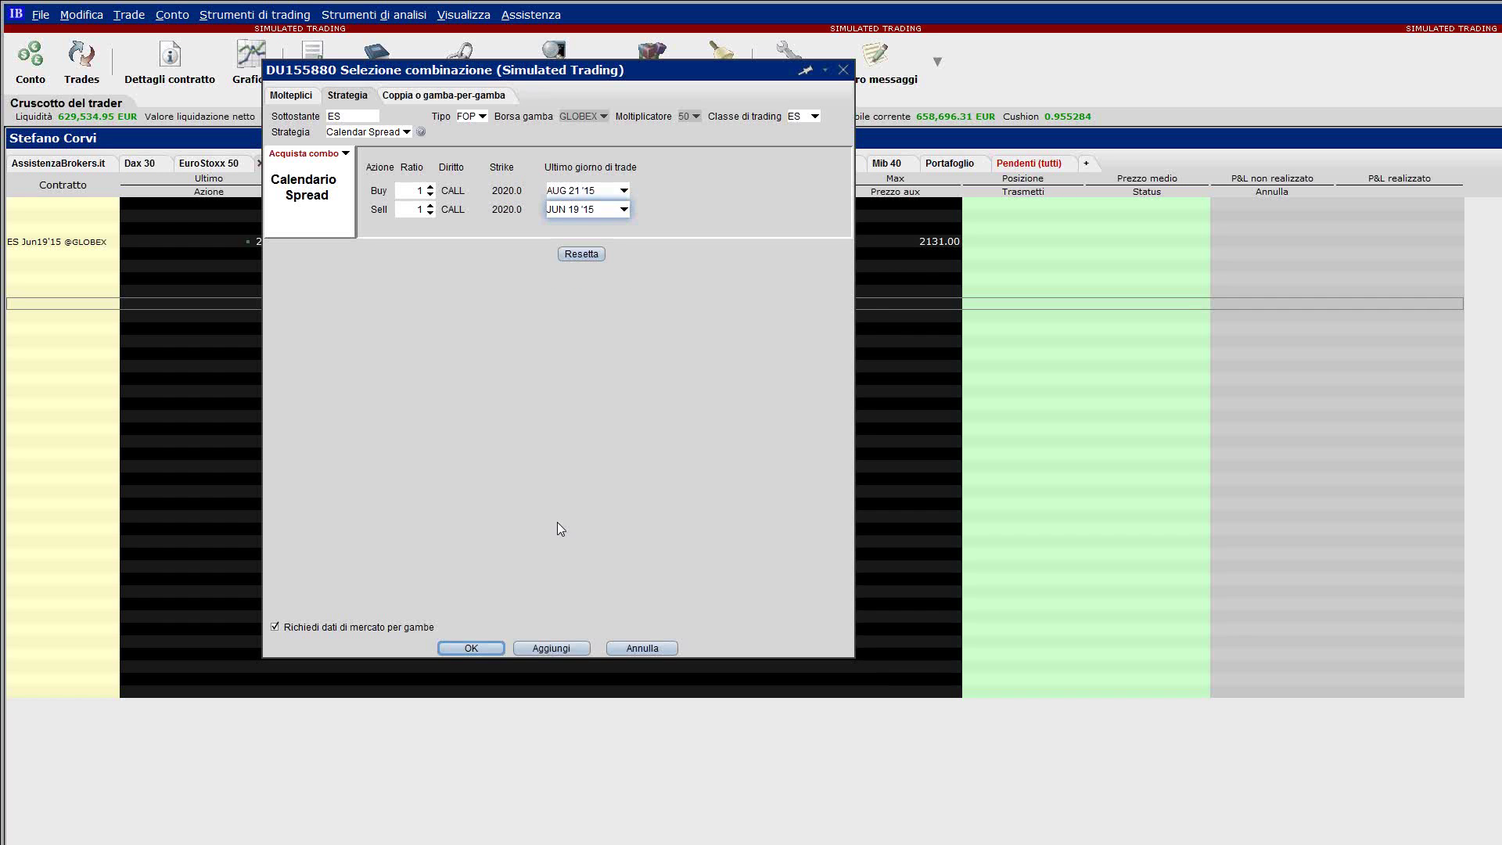
{"action": "left_click", "coordinate": [552, 646]}
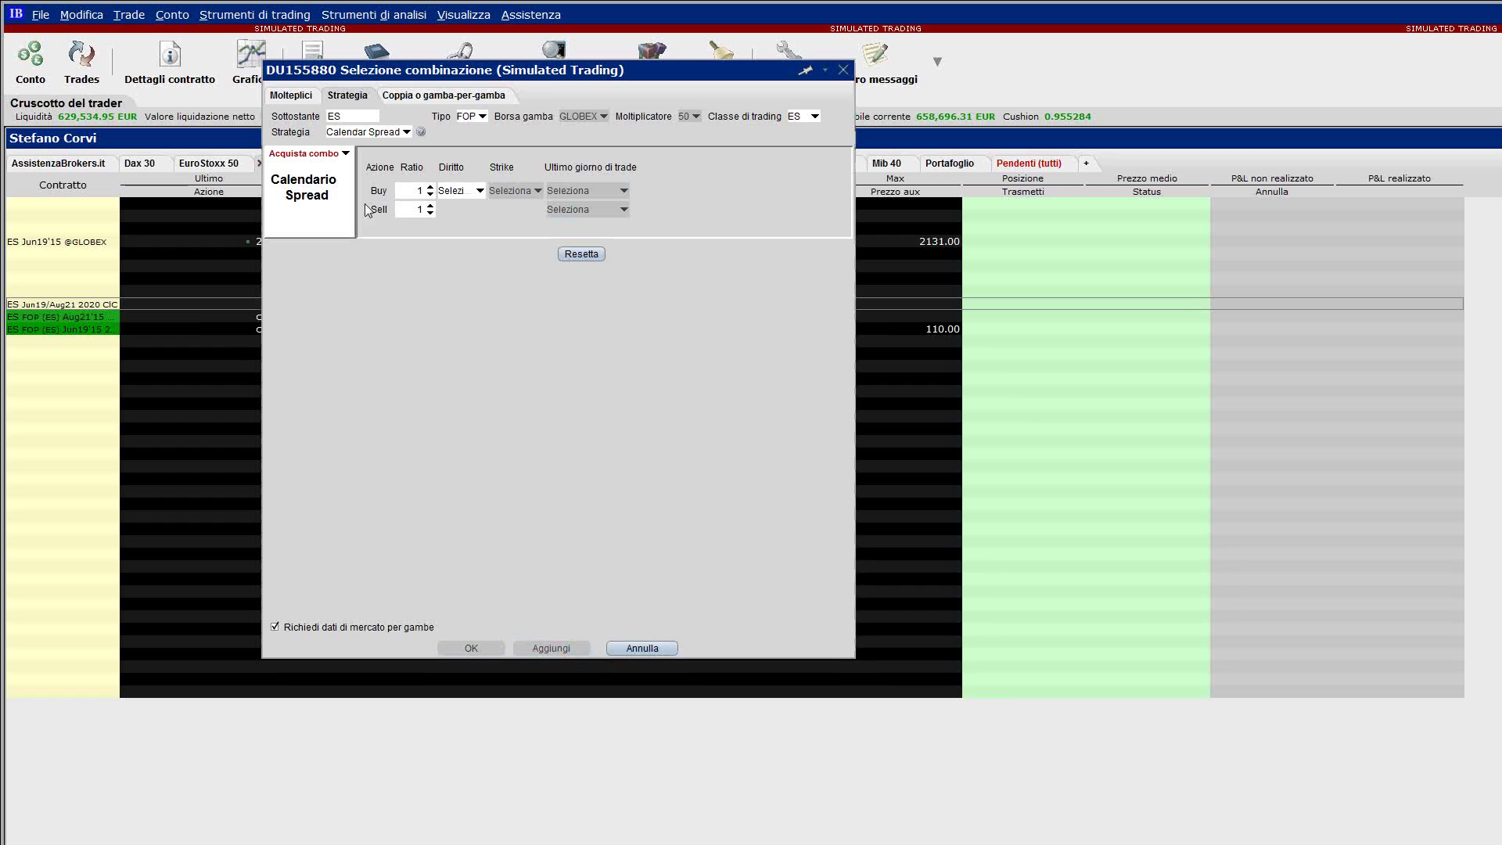
- Switch to building the combination leg by leg and remove the two existing 2020 call legs
{"action": "left_click", "coordinate": [423, 97]}
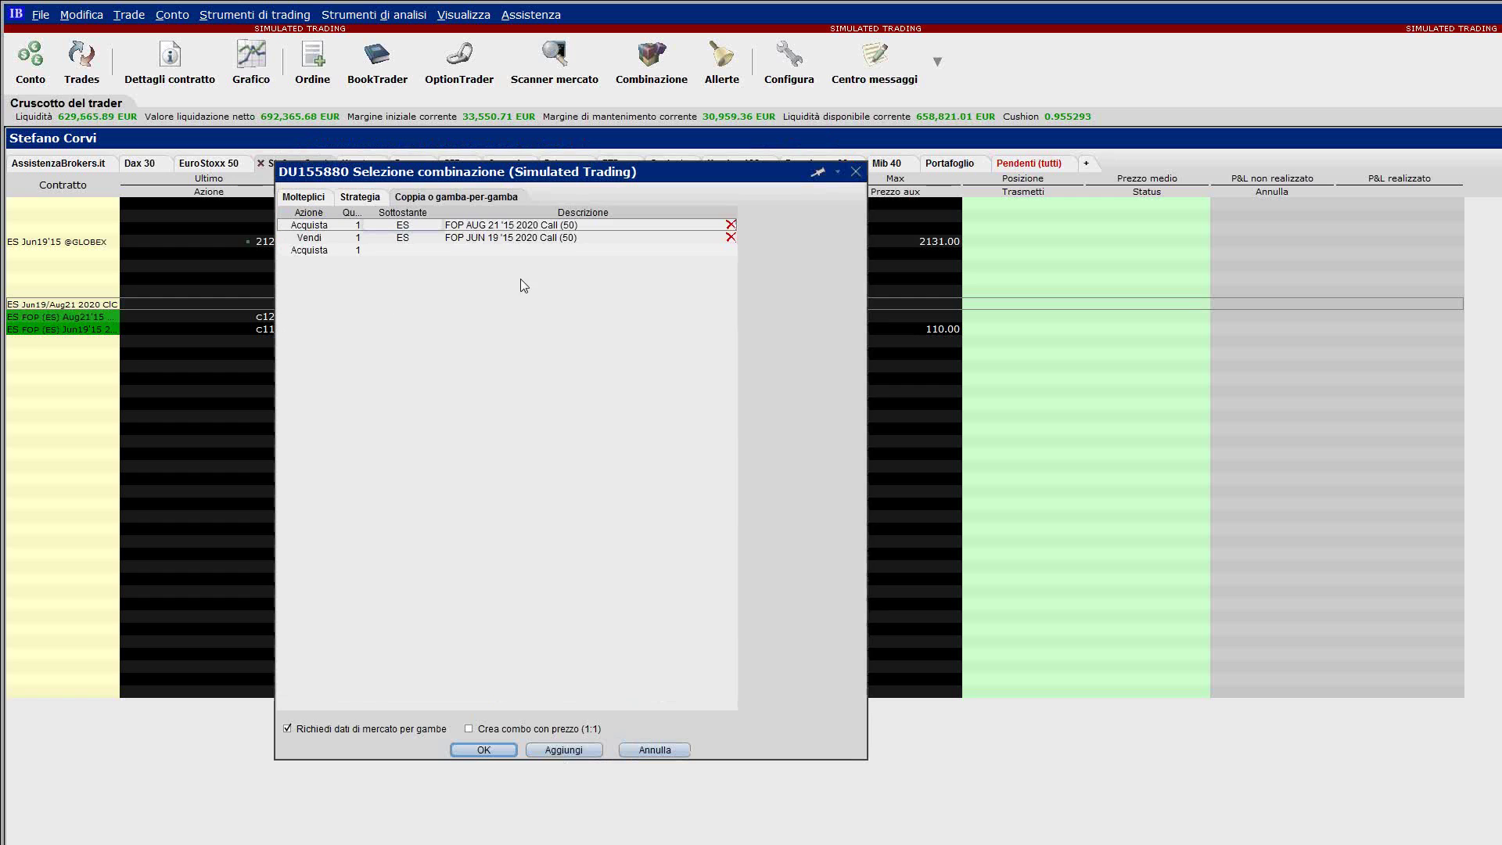
{"action": "left_click", "coordinate": [731, 237]}
{"action": "left_click", "coordinate": [731, 224]}
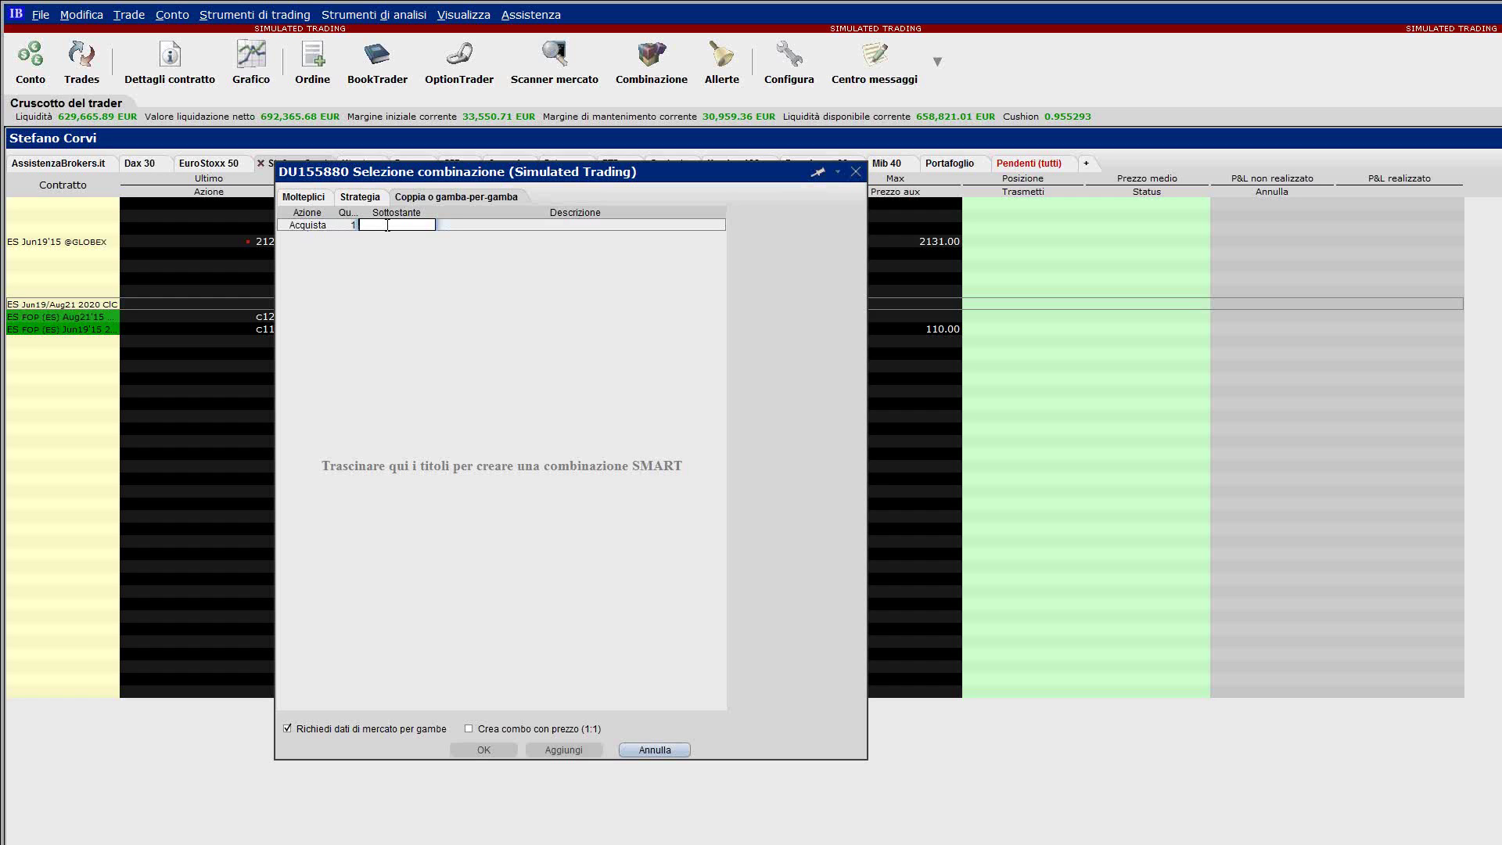
- Look up ES for the first buy leg and choose the Eversource Energy JUL 17 '15 50 call option
{"action": "type", "text": "ES"}
{"action": "key", "text": "Return"}
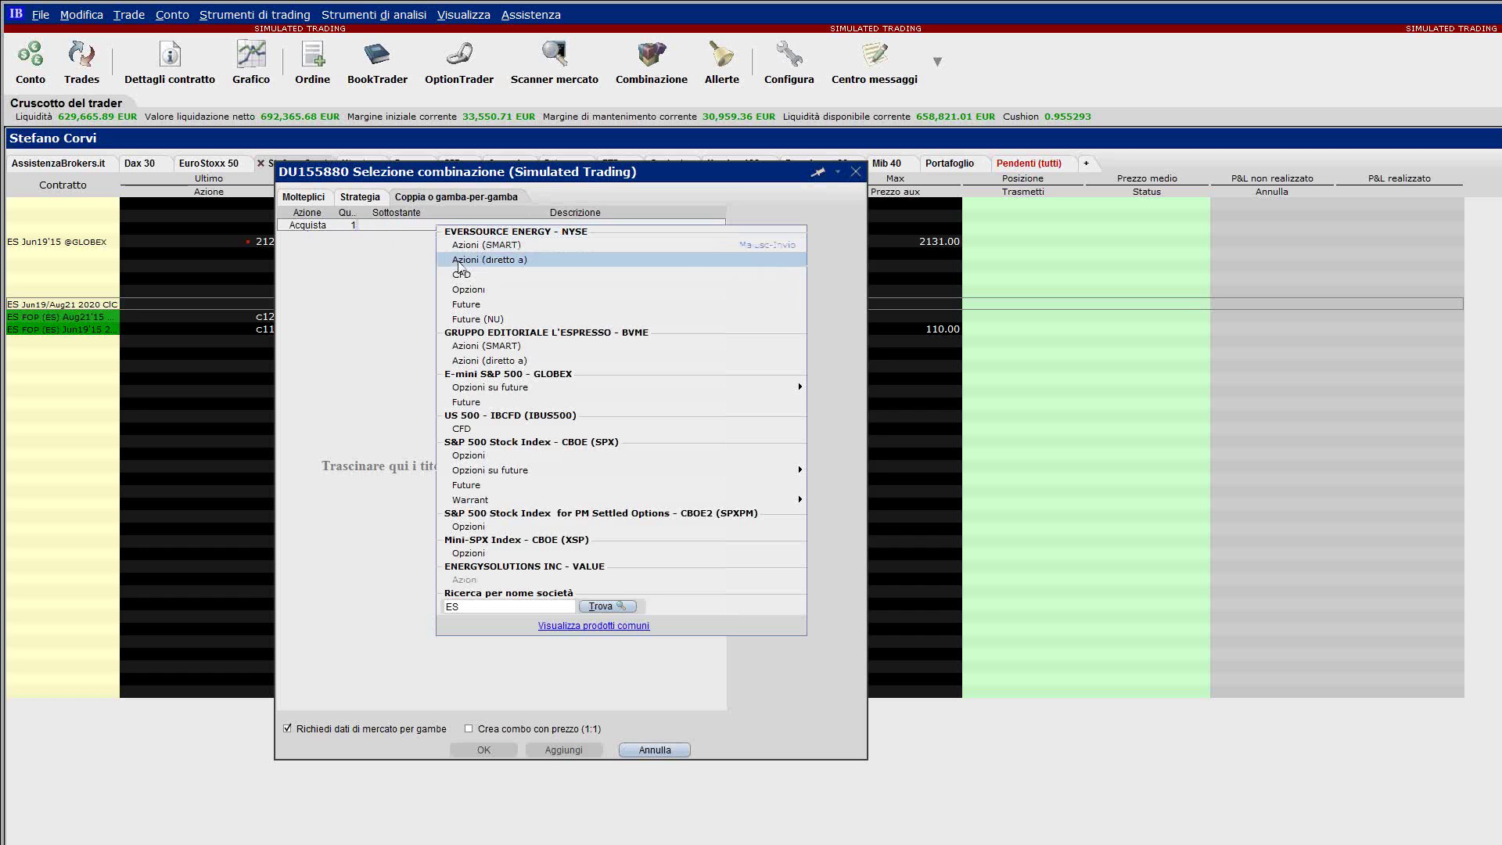
{"action": "left_click", "coordinate": [477, 289]}
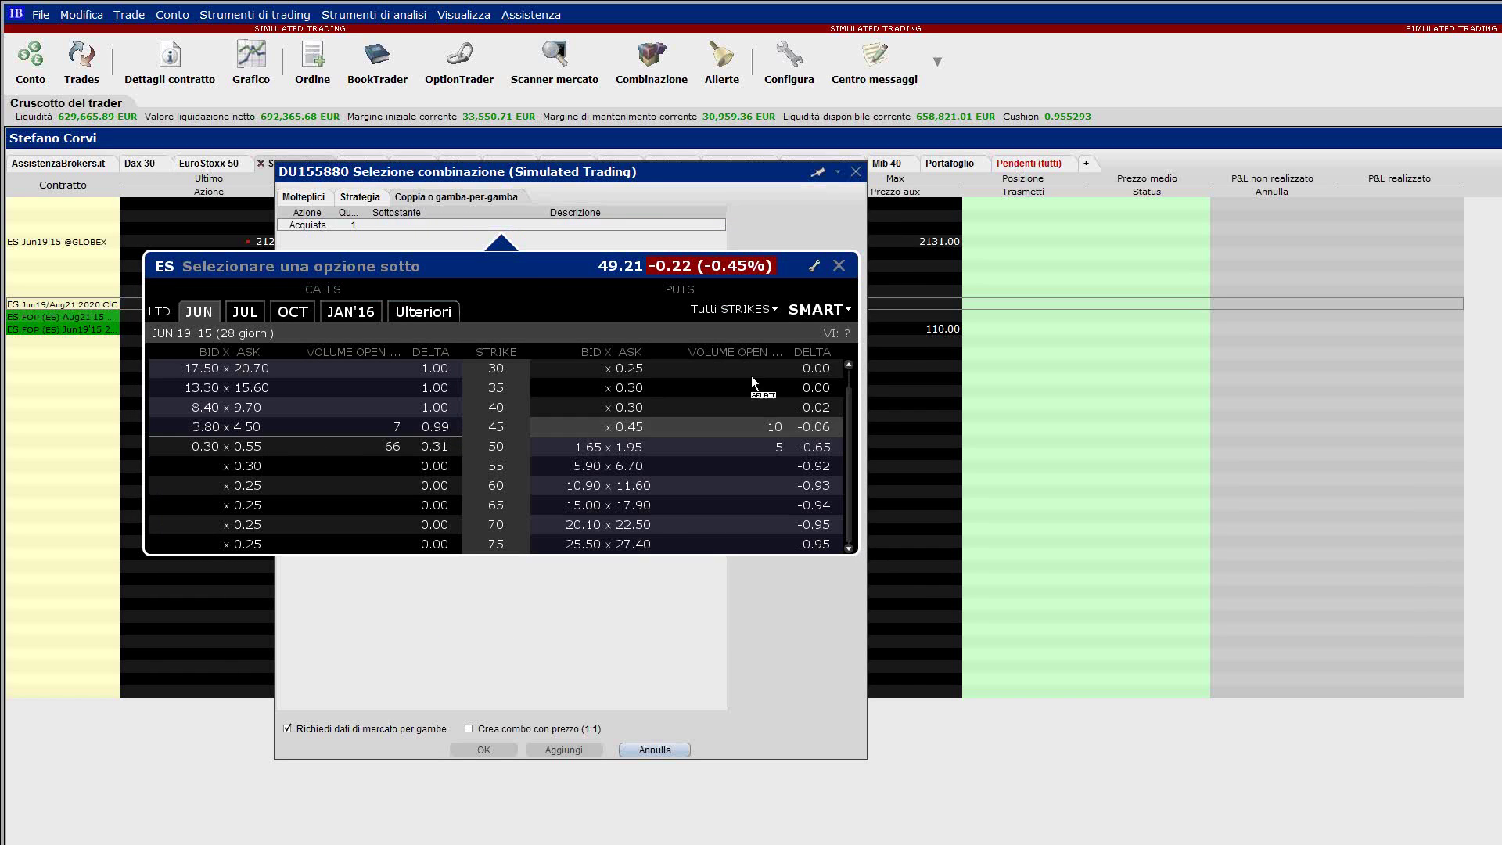
{"action": "left_click", "coordinate": [242, 313]}
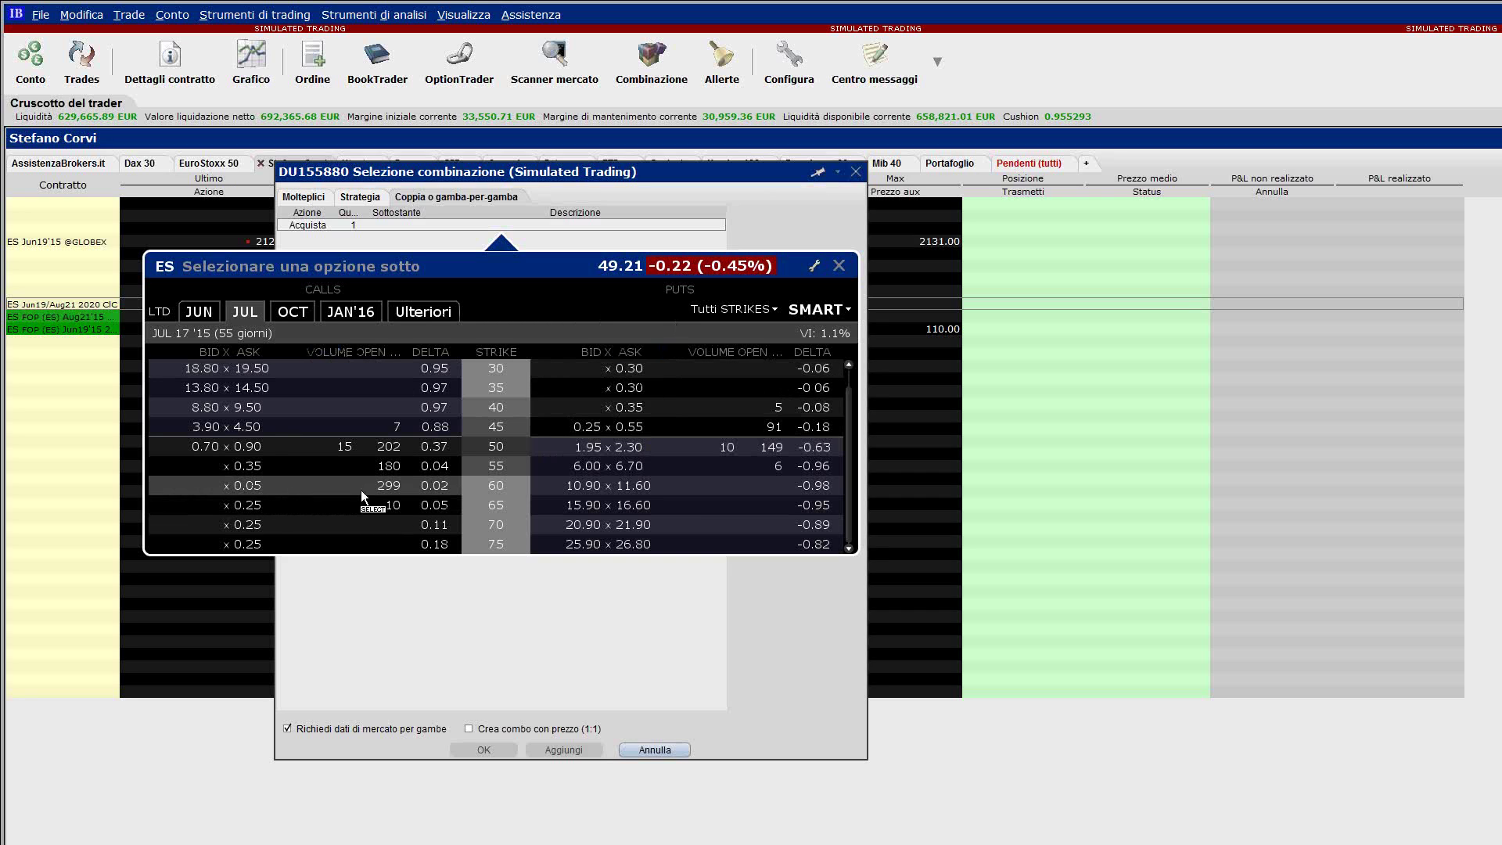
{"action": "left_click", "coordinate": [410, 450]}
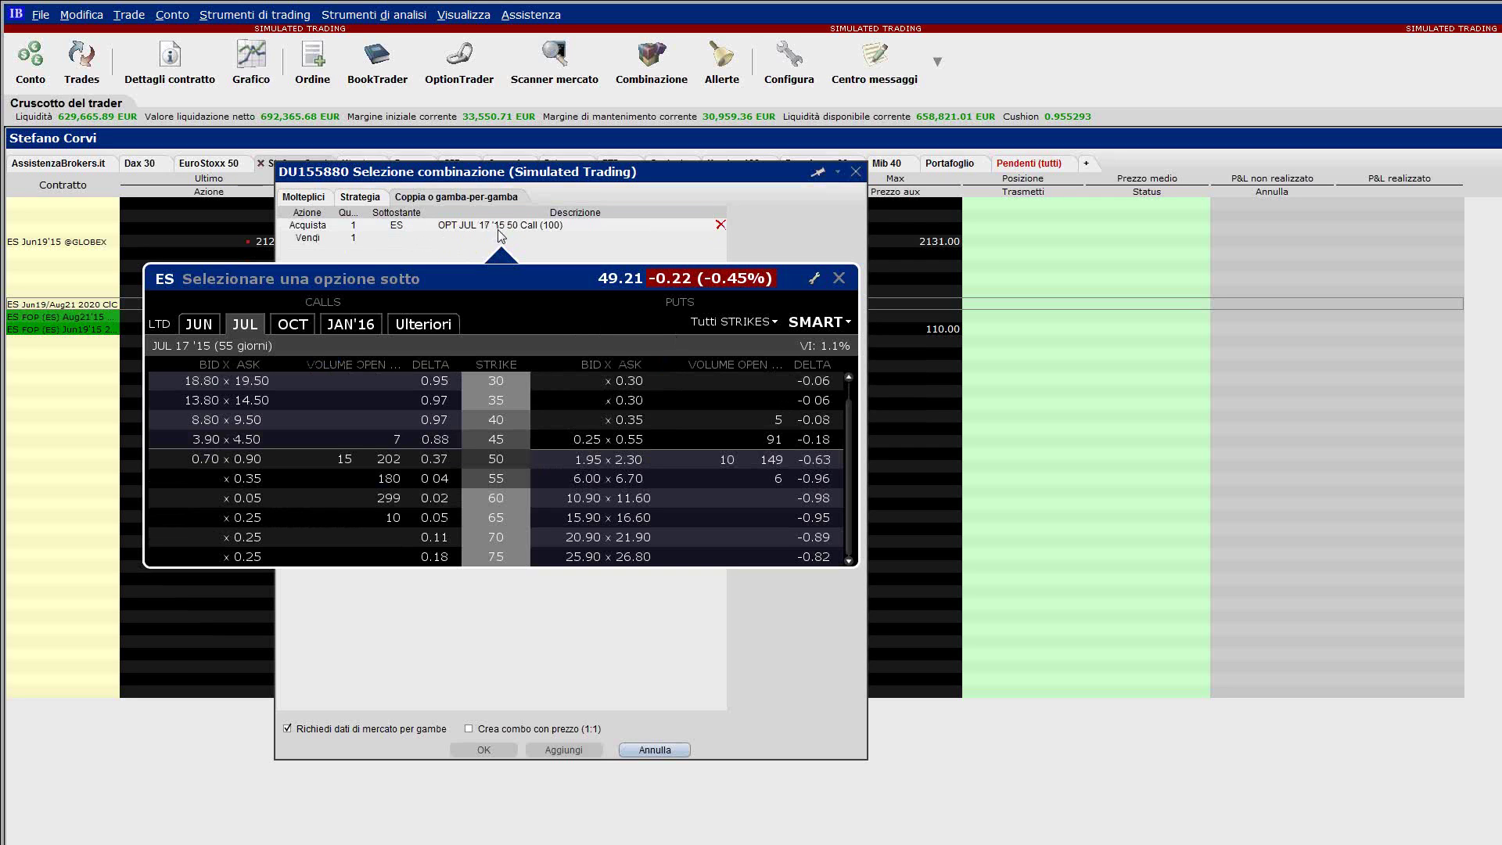
- Look up ES for the sell leg, dismiss the instrument list and cancel the combination selection
{"action": "left_click", "coordinate": [380, 238]}
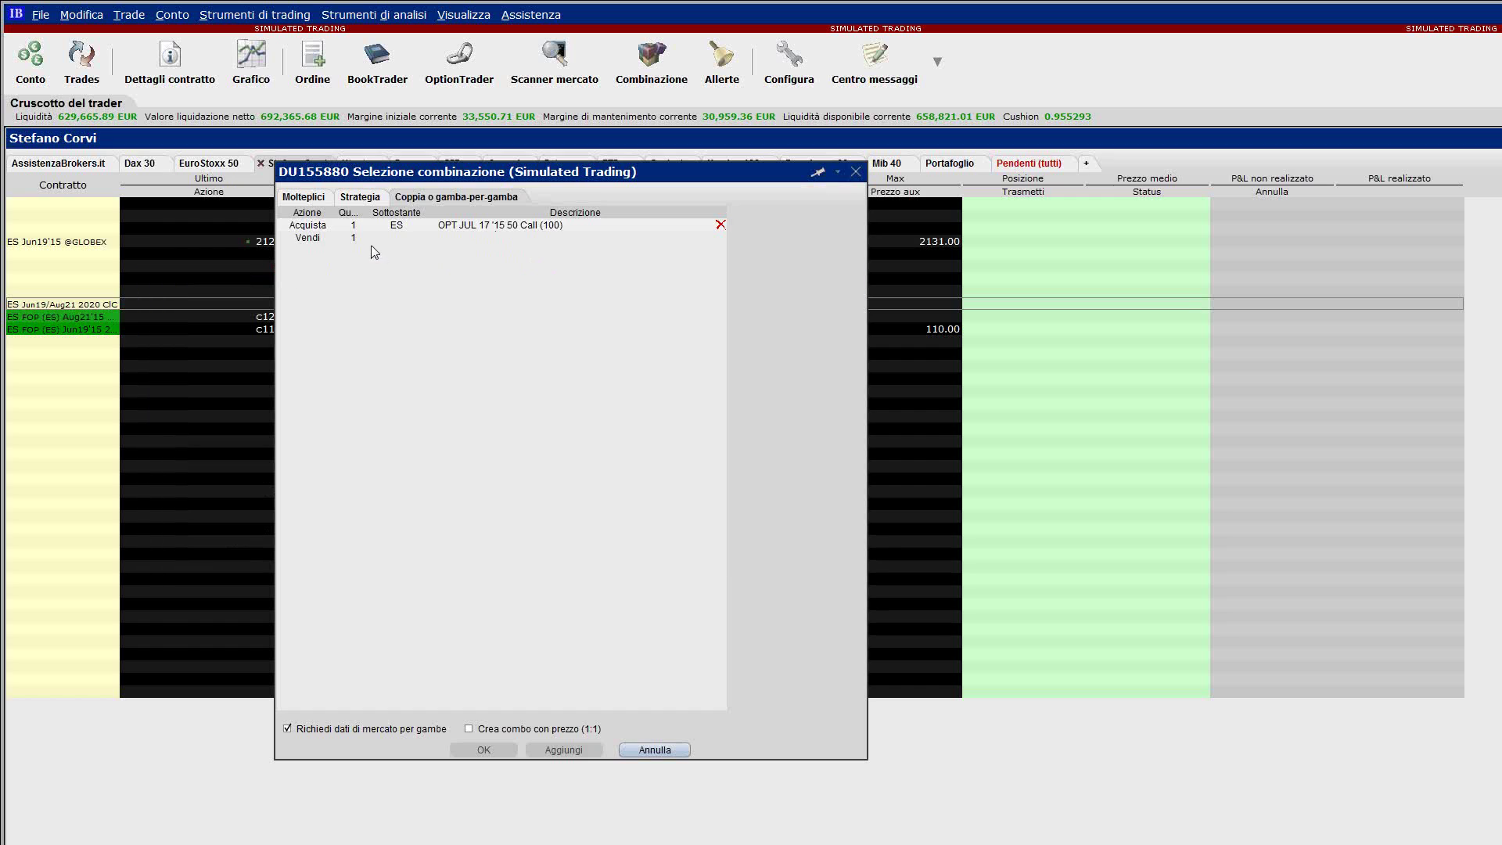
{"action": "left_click", "coordinate": [380, 239]}
{"action": "type", "text": "ES"}
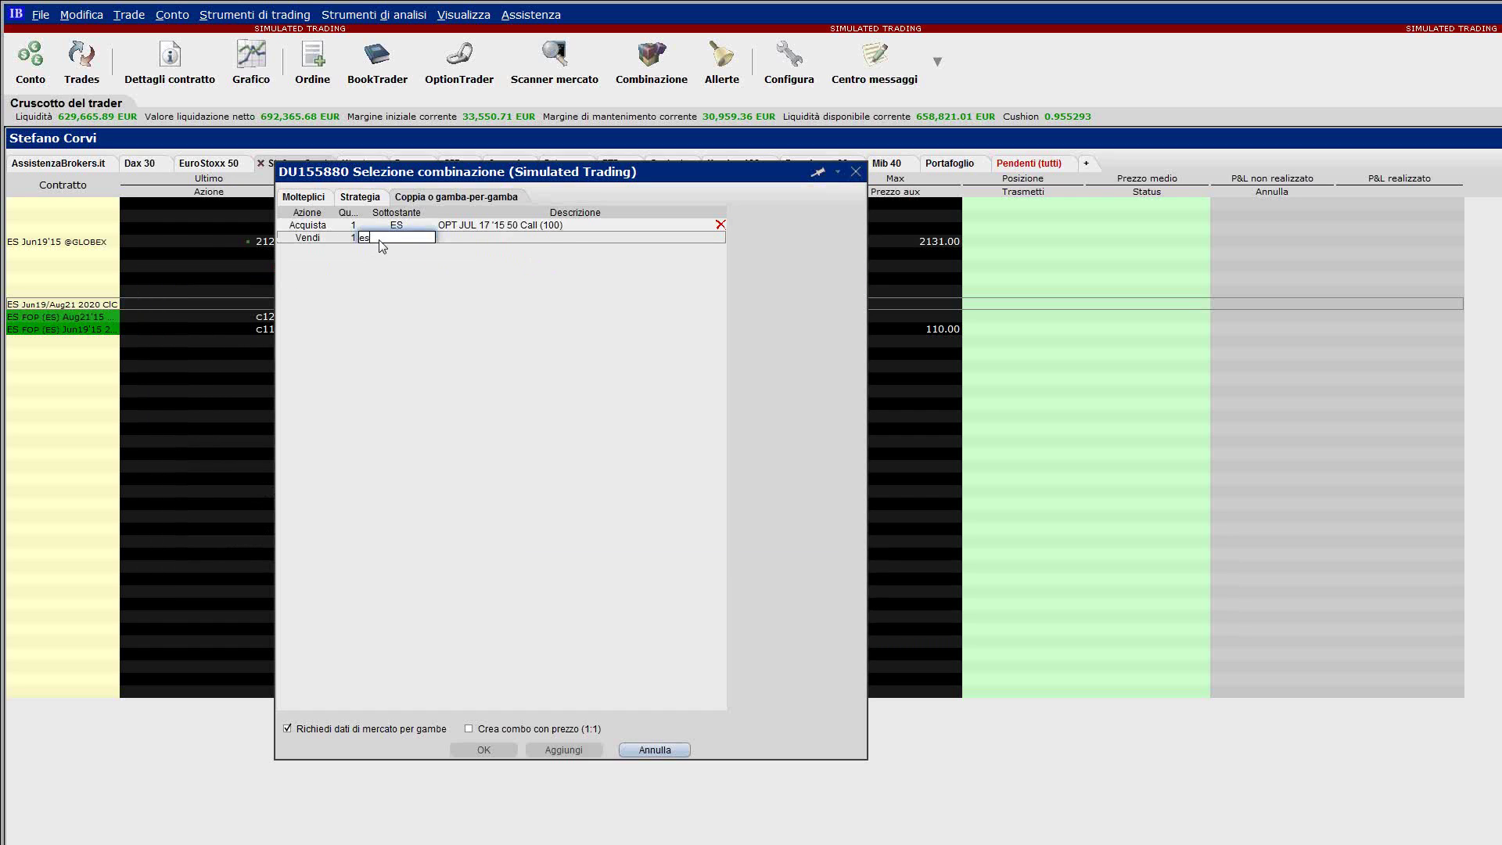
{"action": "key", "text": "Return"}
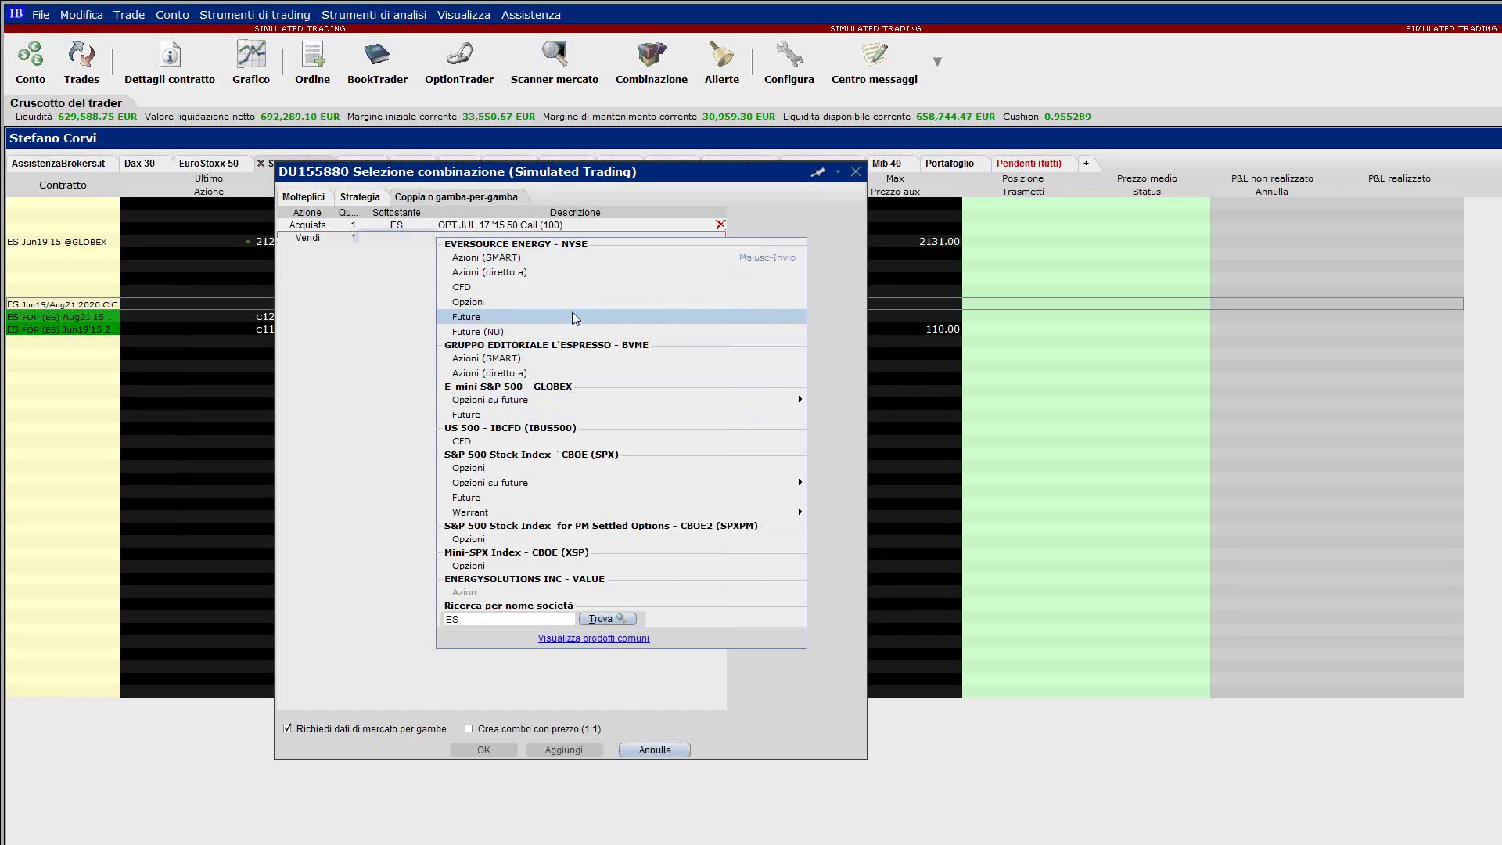
{"action": "left_click", "coordinate": [364, 234]}
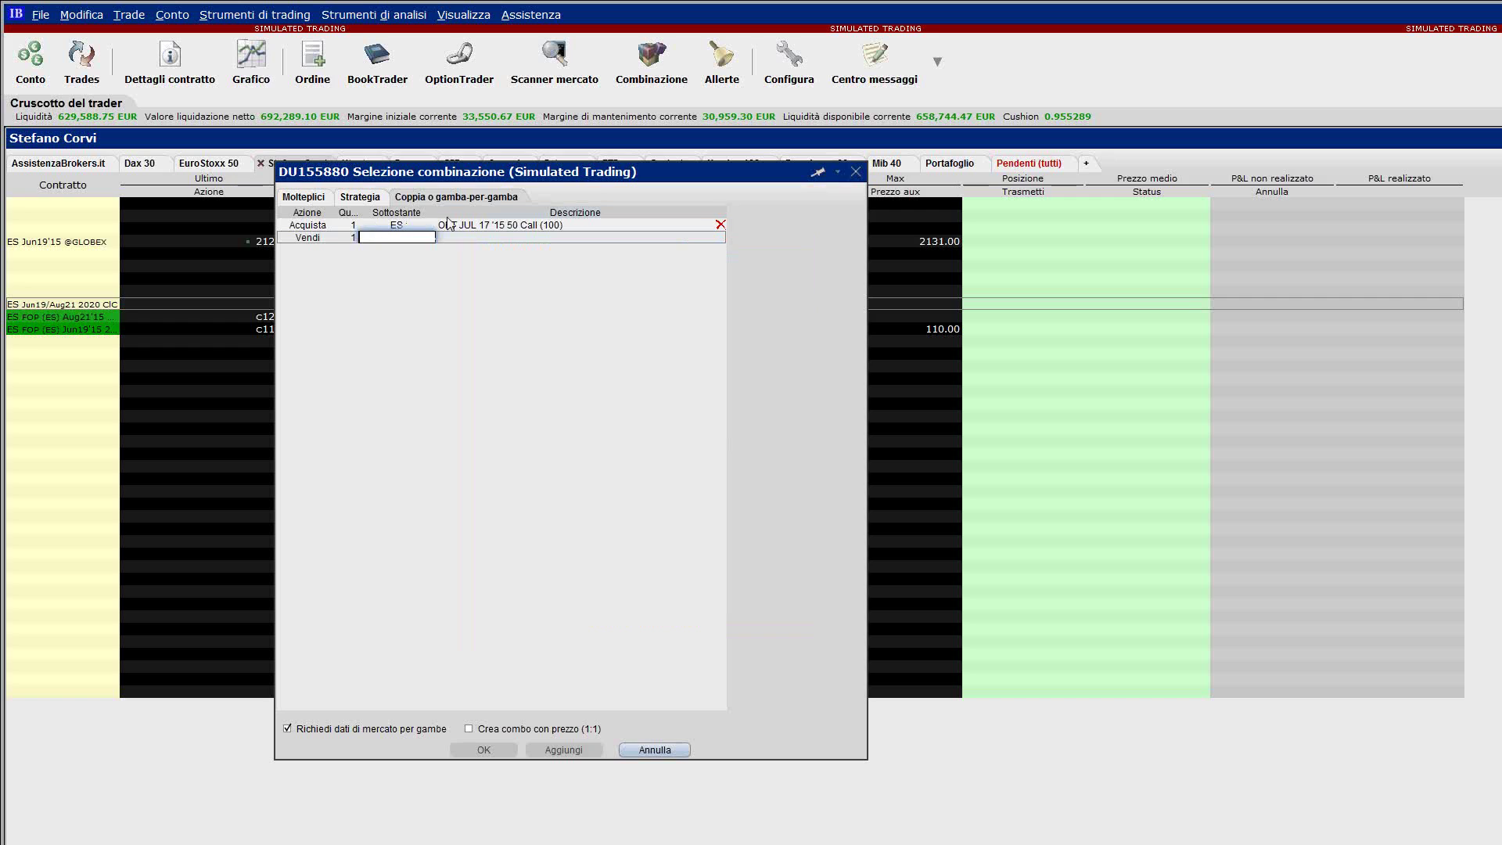
{"action": "left_click", "coordinate": [653, 751]}
- Select the ES Jun19/Aug21 2020 calendar spread in the watchlist and widen the Contratto column to fit the full contract names
{"action": "left_click", "coordinate": [281, 419]}
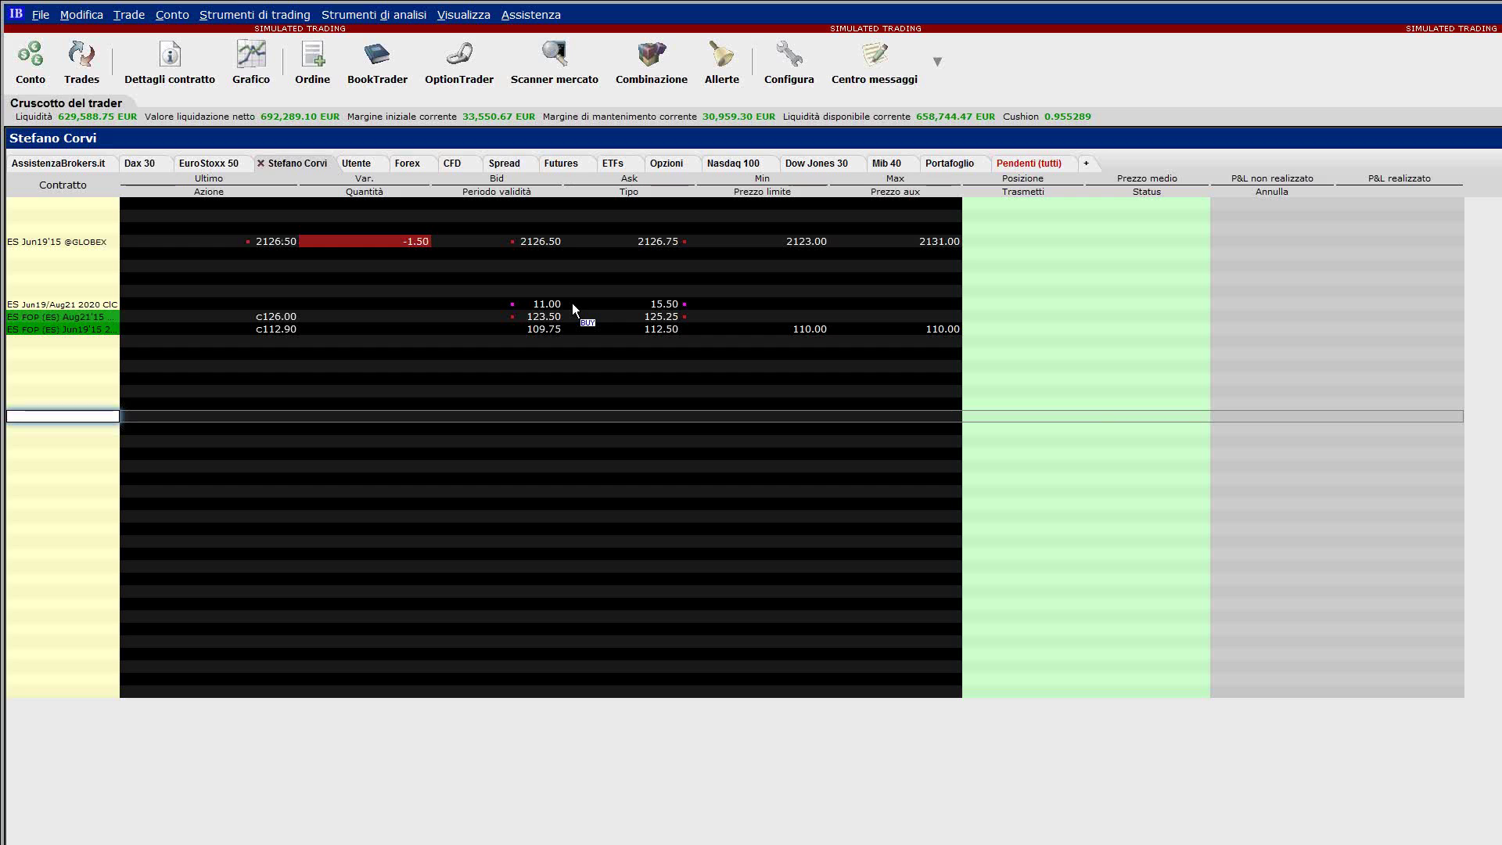
{"action": "left_click", "coordinate": [67, 305]}
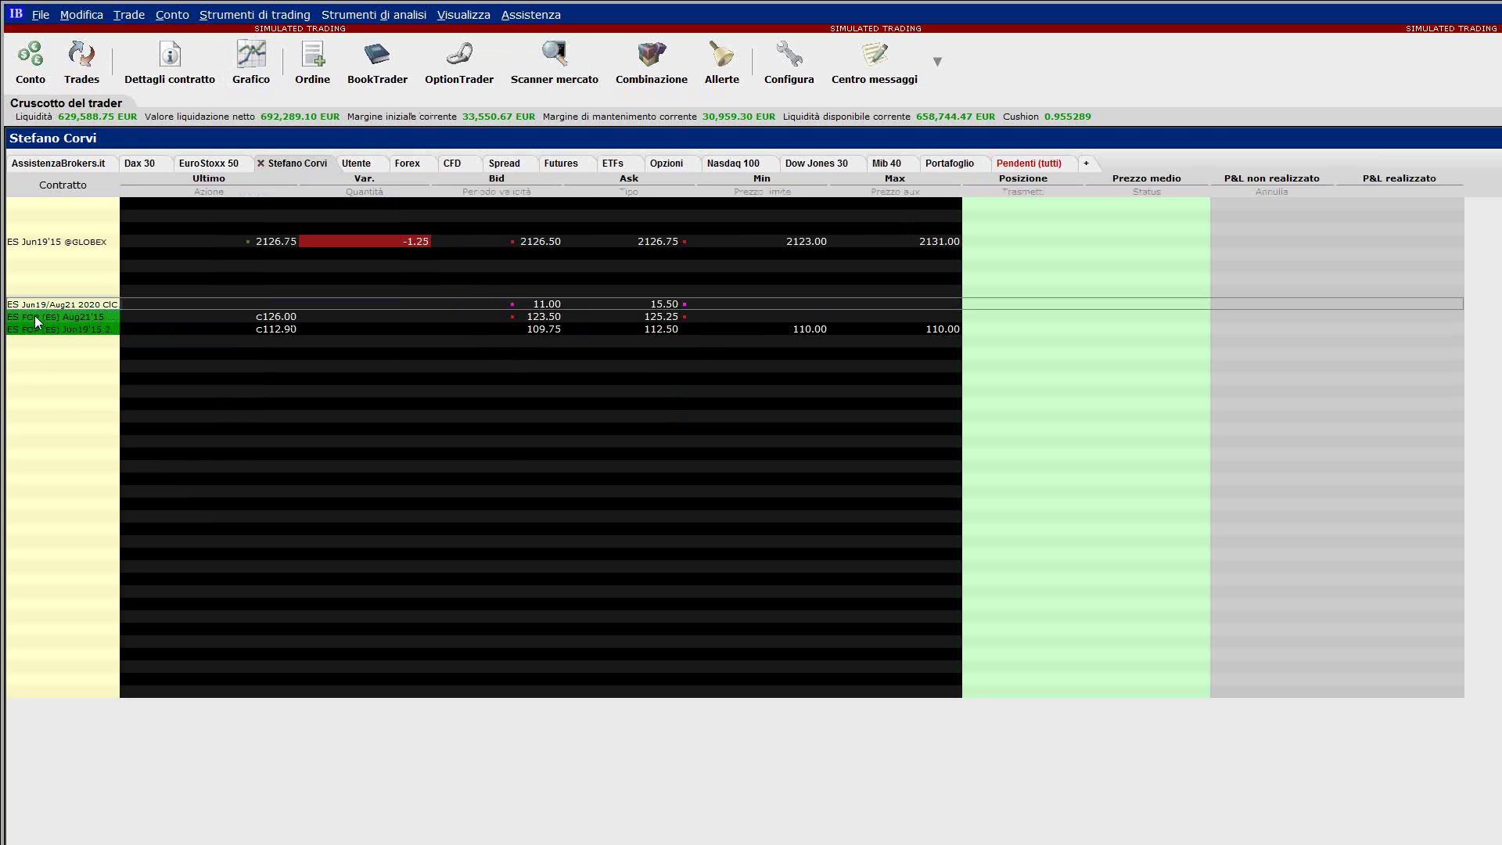
{"action": "left_click_drag", "start_coordinate": [119, 178], "coordinate": [213, 177]}
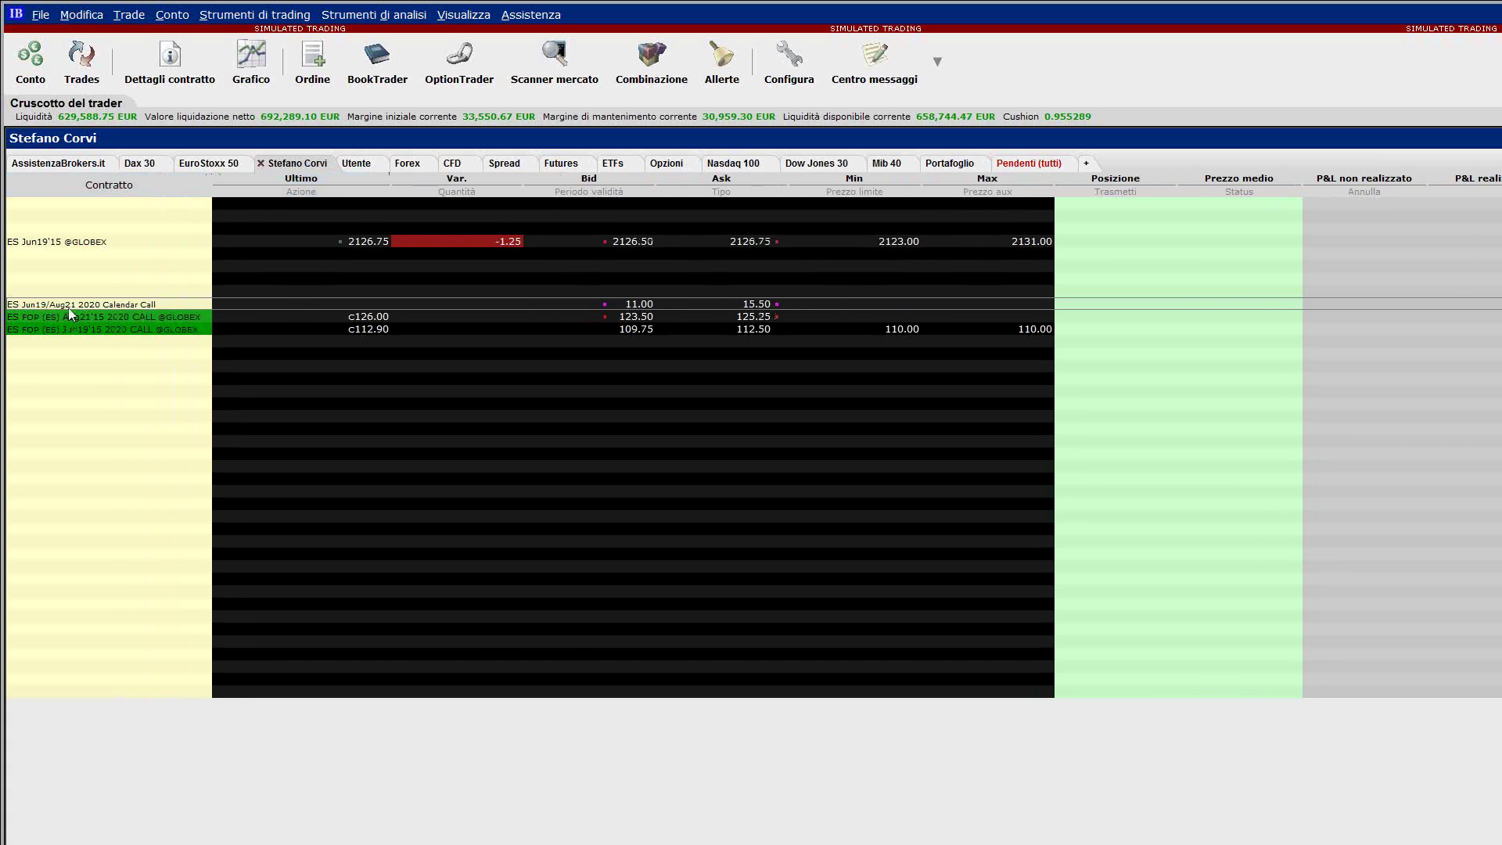
{"action": "mouse_move", "coordinate": [69, 309]}
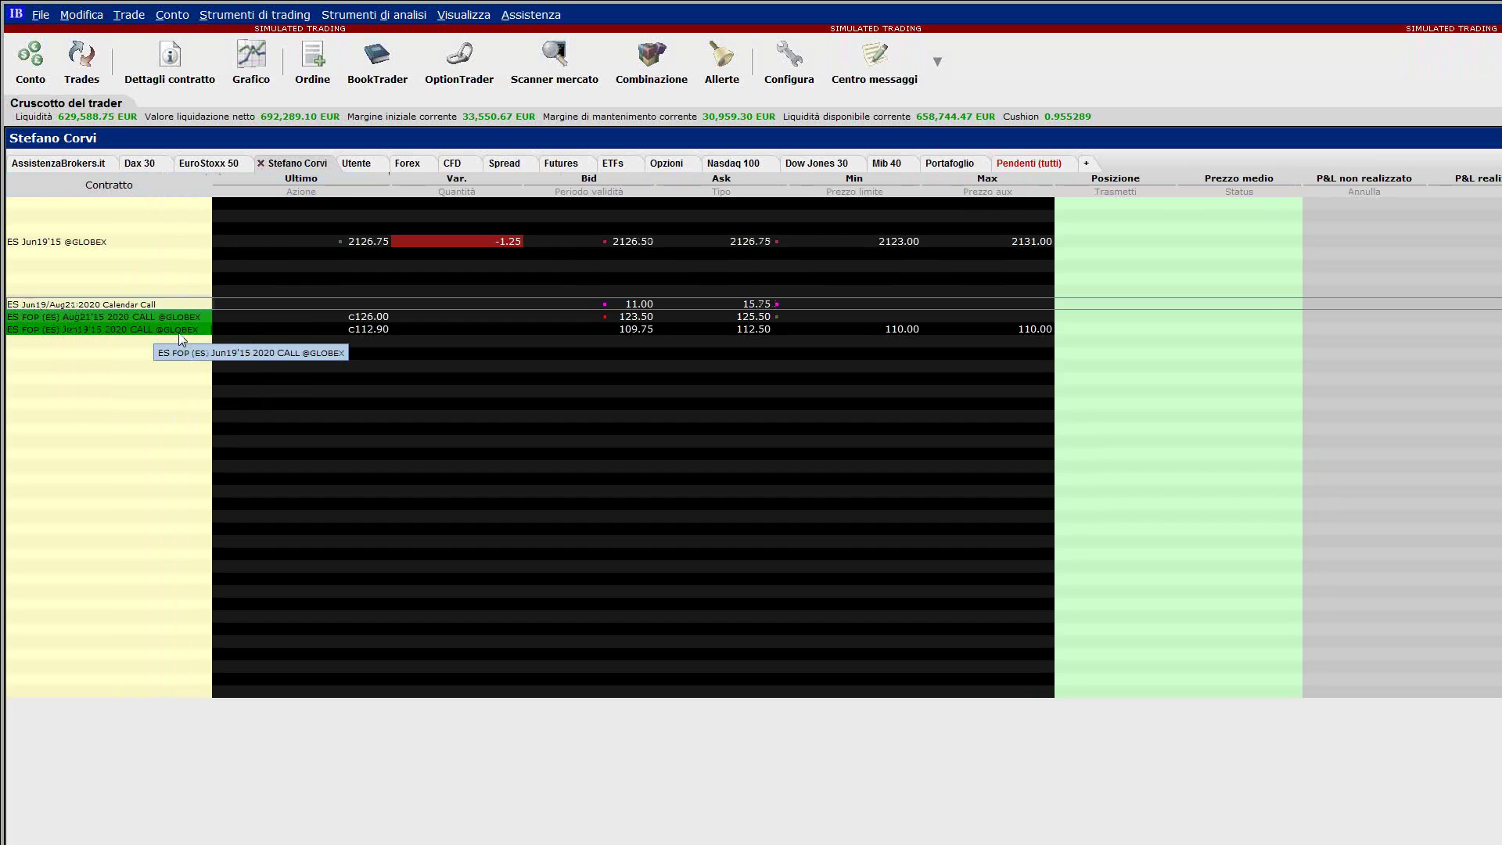
- Review the contract description of the ES Jun19/Aug21 2020 calendar spread, including its buy and sell legs, and close it
{"action": "mouse_move", "coordinate": [151, 308]}
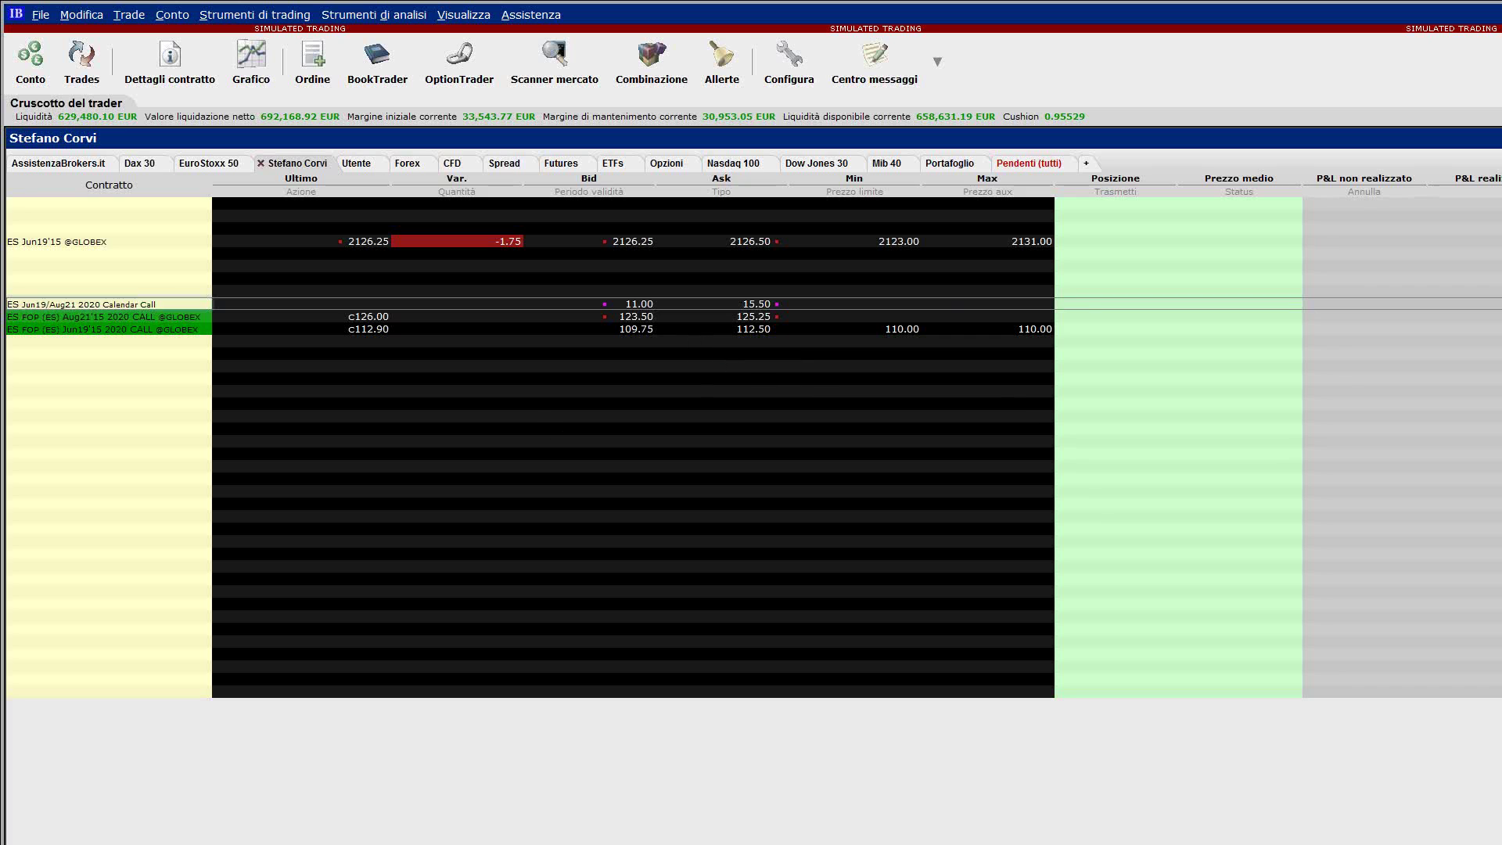
{"action": "mouse_move", "coordinate": [102, 308]}
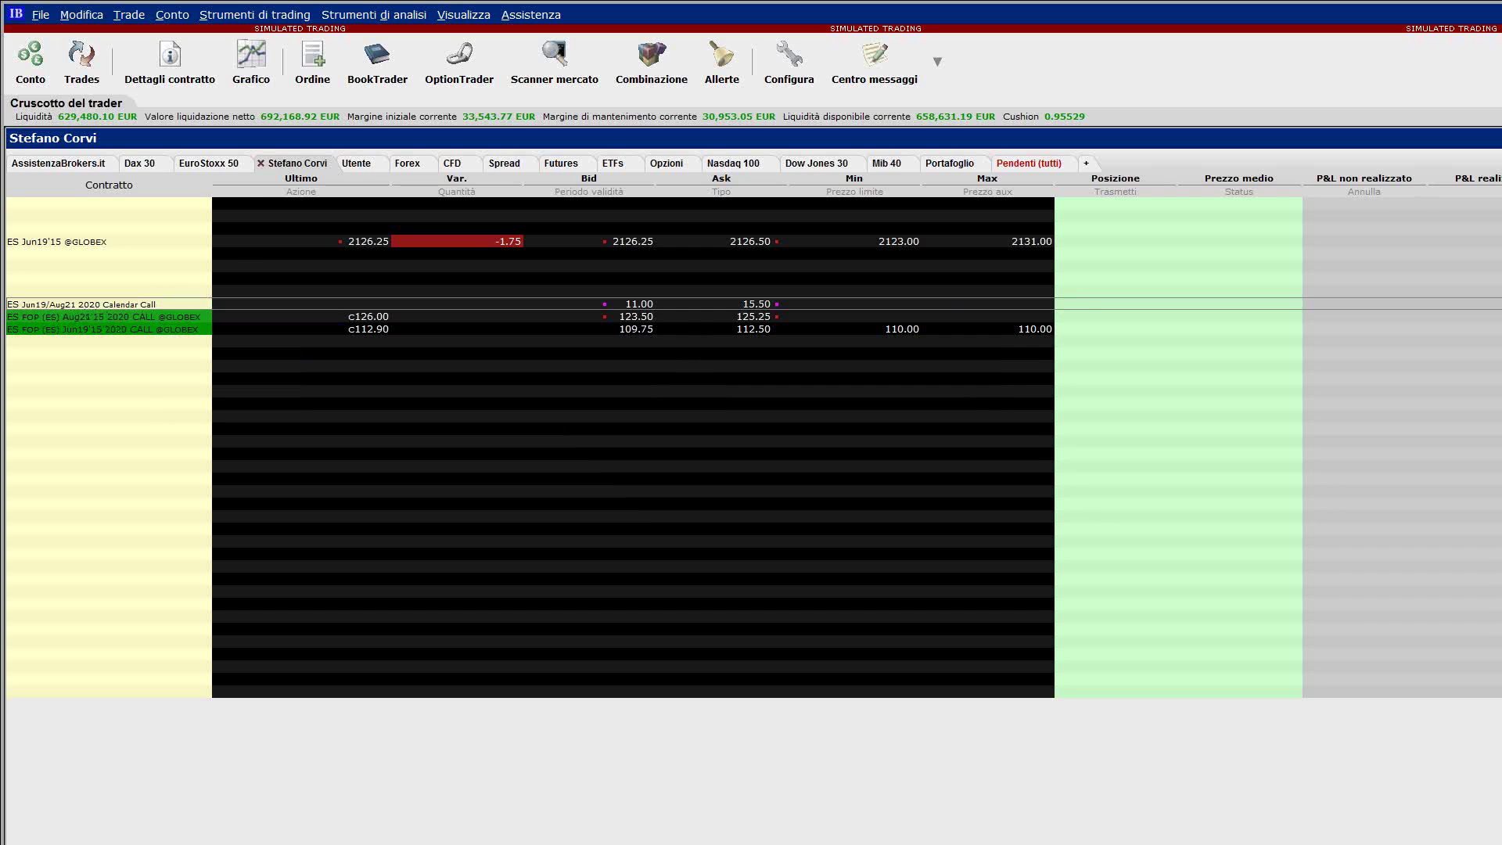
{"action": "left_click", "coordinate": [189, 307]}
{"action": "left_click_drag", "start_coordinate": [189, 307], "coordinate": [241, 358]}
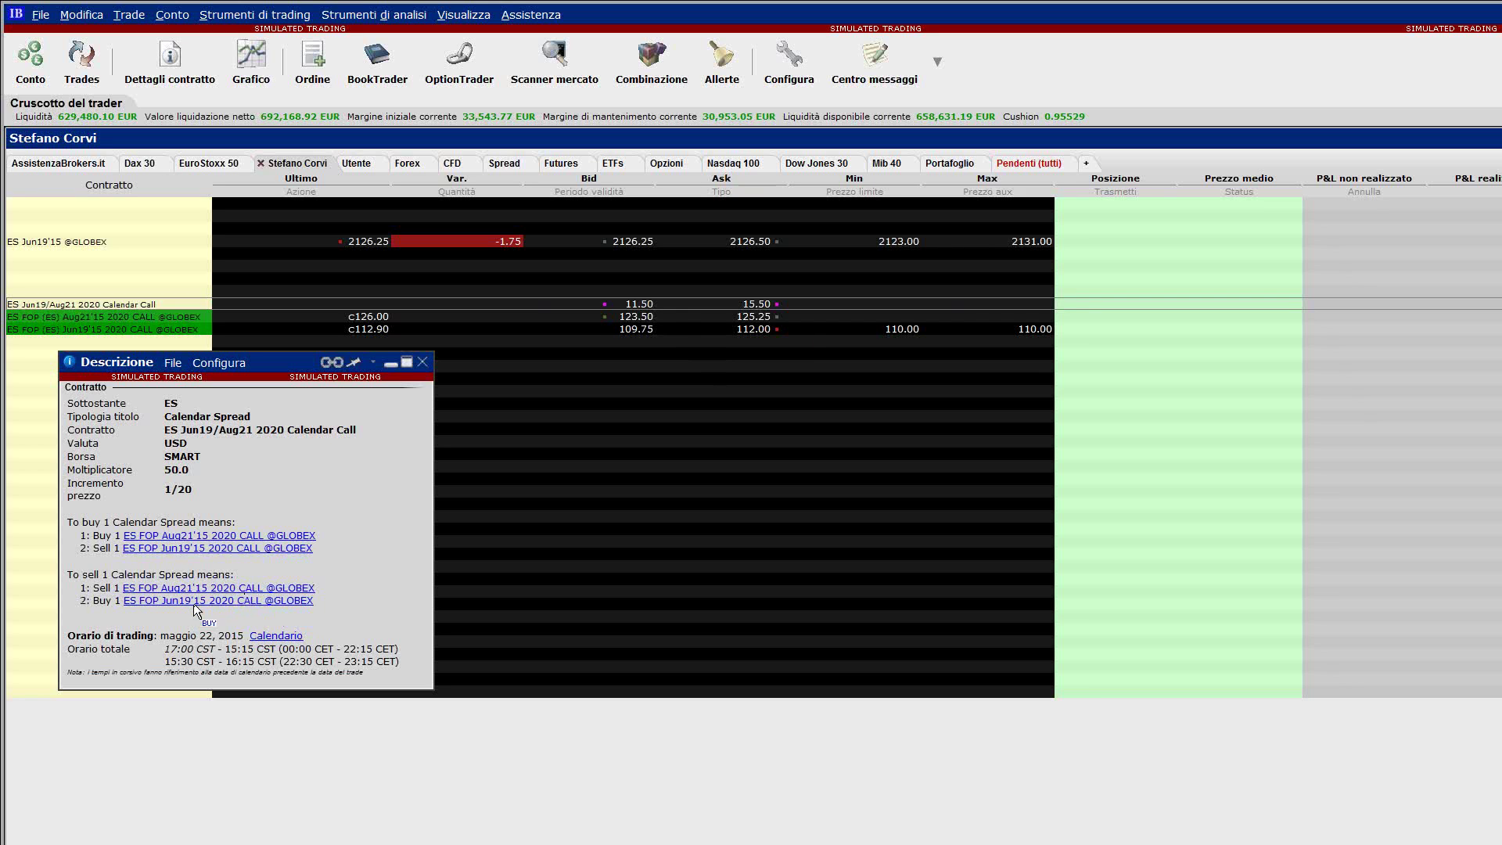
{"action": "left_click", "coordinate": [423, 362]}
- Create a buy order for 1 ES Jun19/Aug21 2020 calendar spread from its ask price, choose the order type and transmit it
{"action": "left_click", "coordinate": [753, 306]}
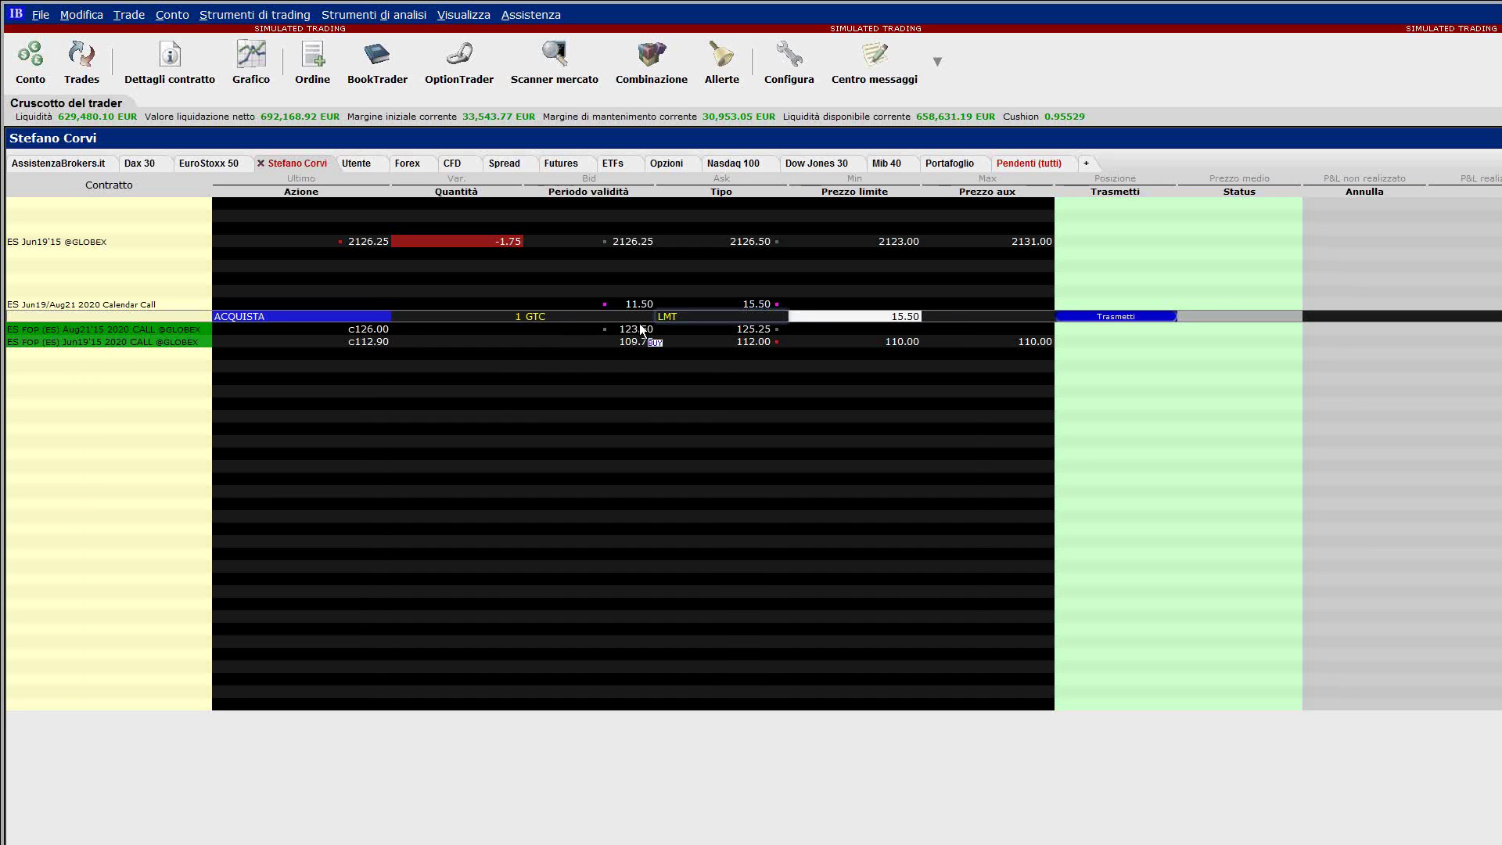
{"action": "left_click", "coordinate": [665, 317]}
{"action": "left_click", "coordinate": [701, 343]}
{"action": "left_click", "coordinate": [1090, 327]}
{"action": "left_click", "coordinate": [1090, 320]}
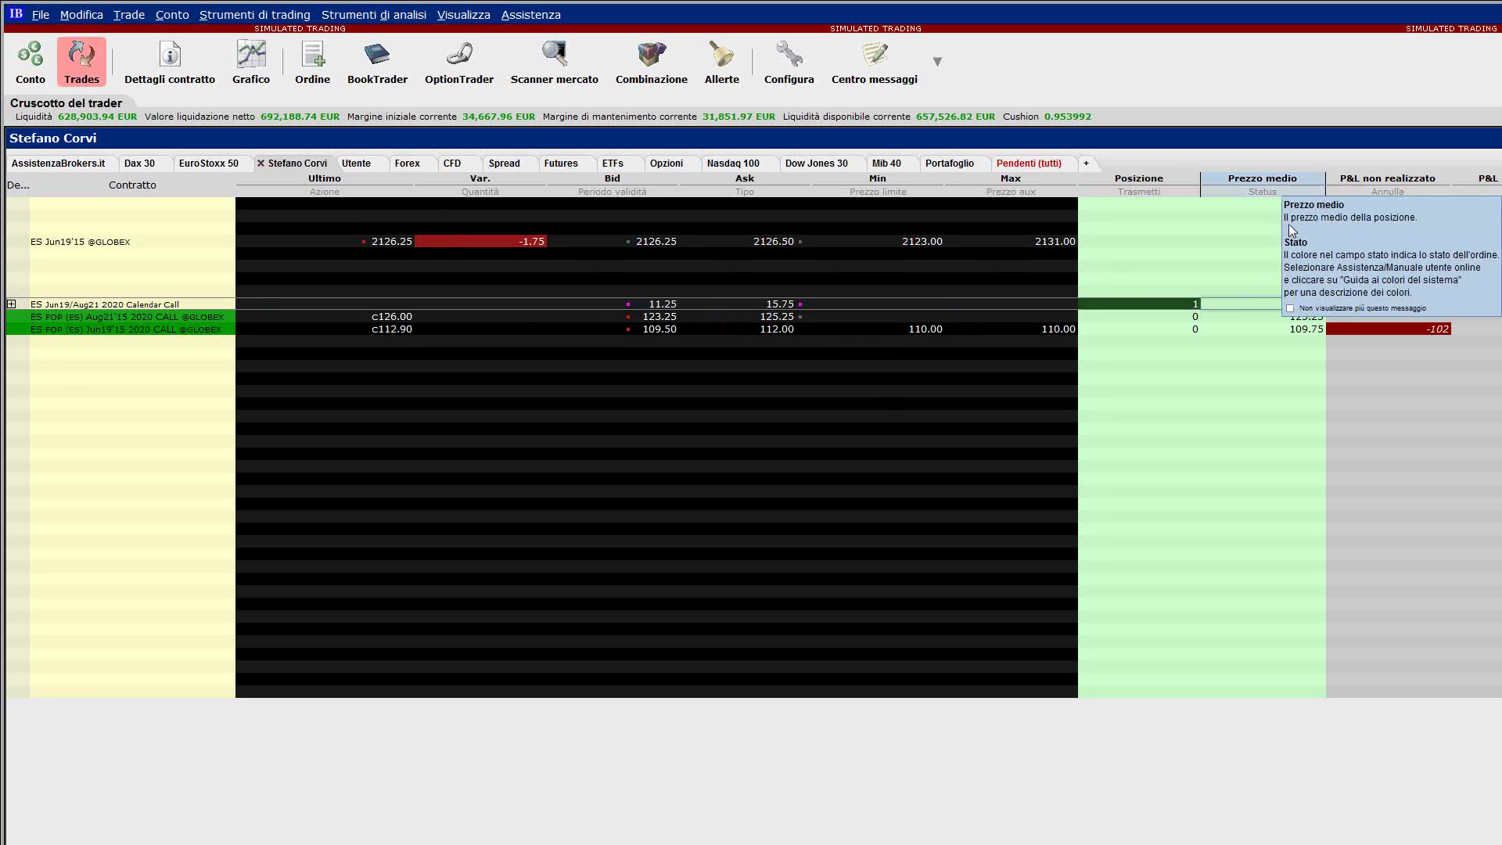
- Inspect the individual legs of the ES calendar spread position and remove the Prezzo medio column from the watchlist
{"action": "left_click", "coordinate": [13, 305]}
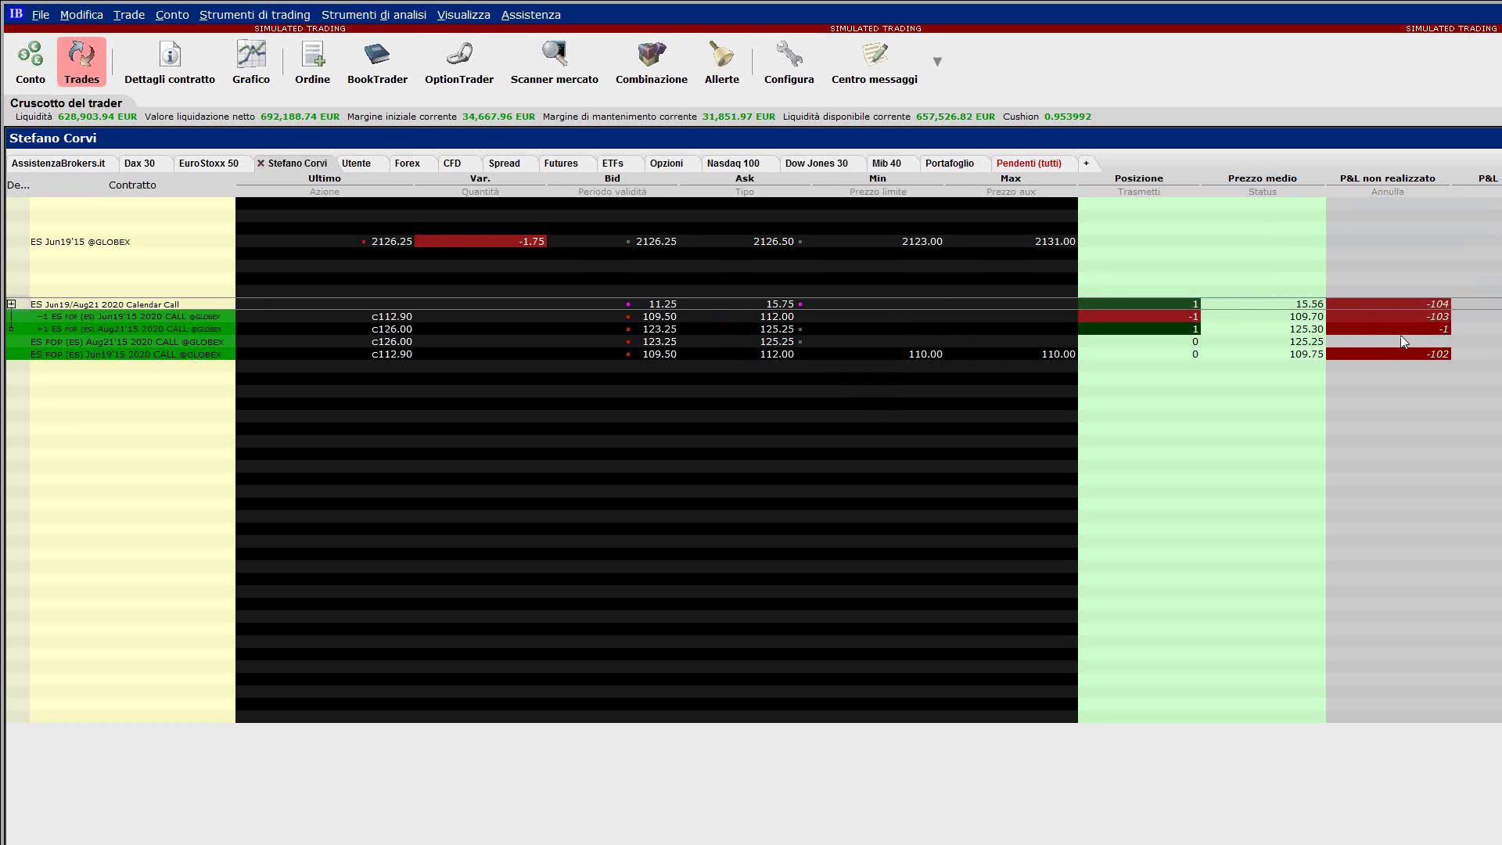
{"action": "left_click", "coordinate": [1311, 320]}
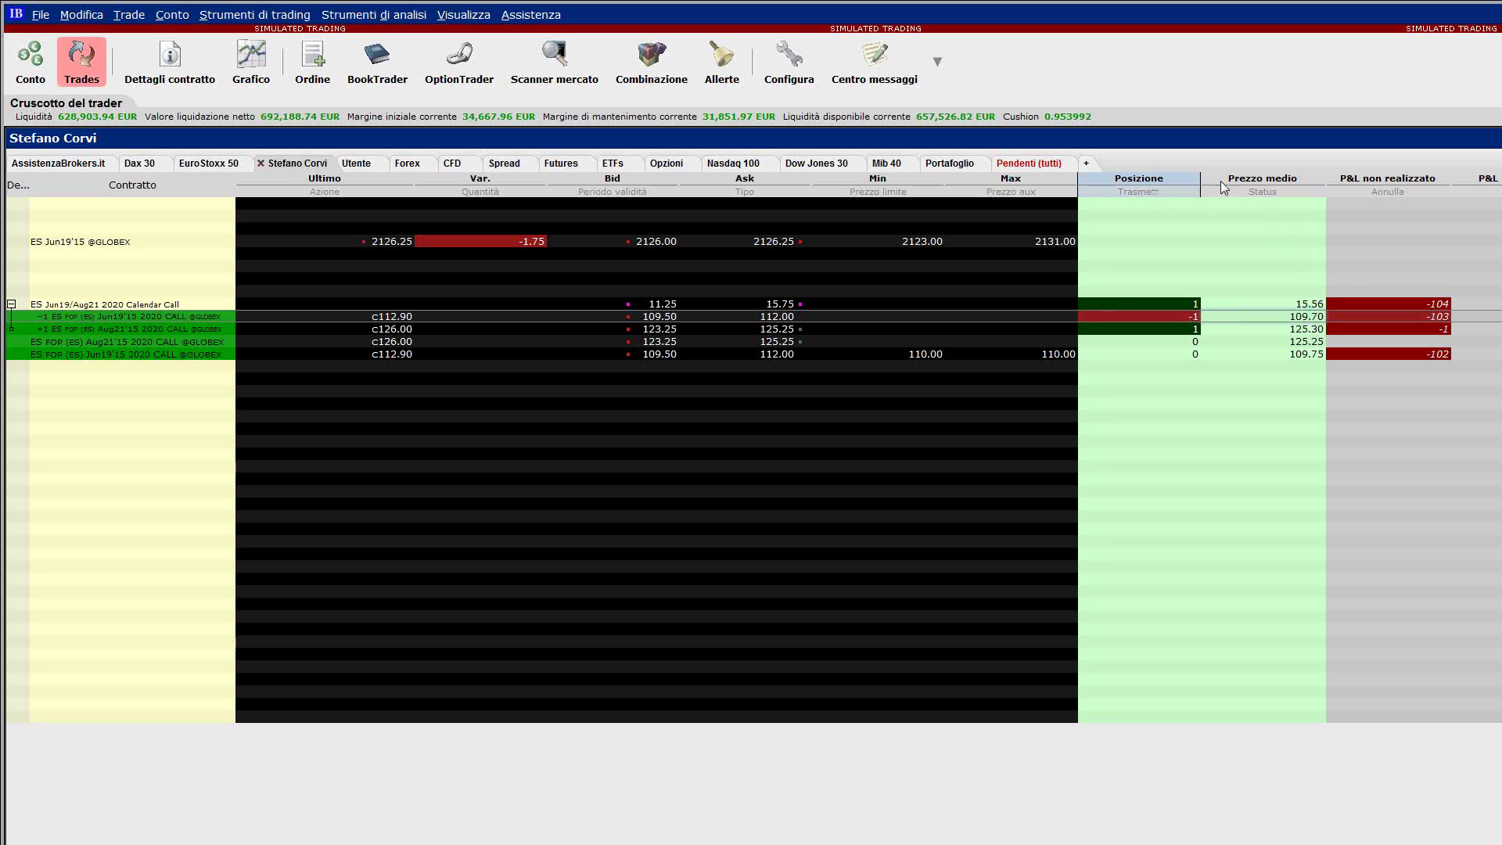
{"action": "mouse_move", "coordinate": [1255, 183]}
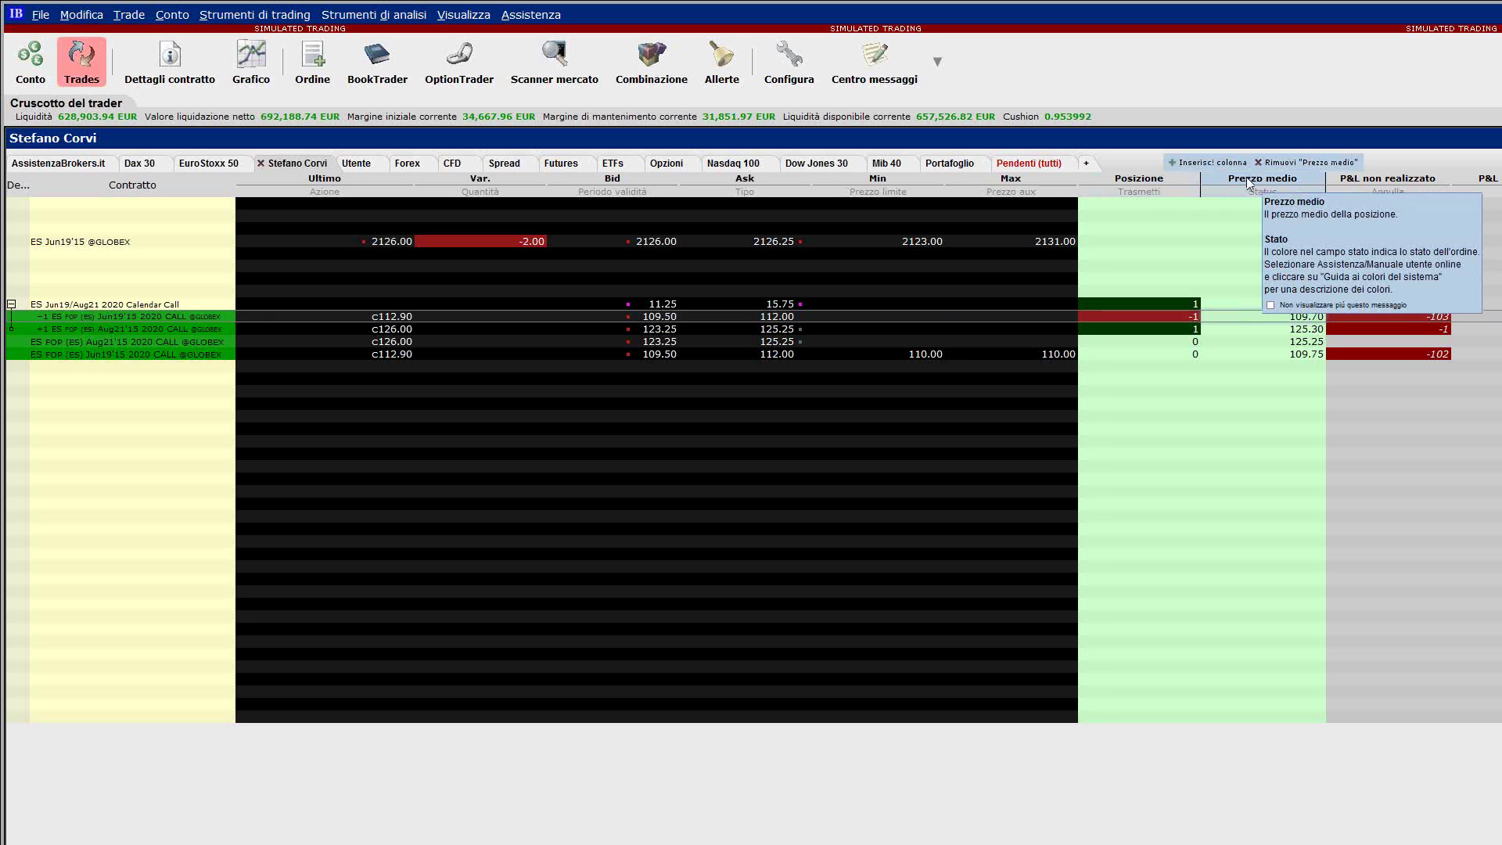
{"action": "left_click", "coordinate": [1307, 161]}
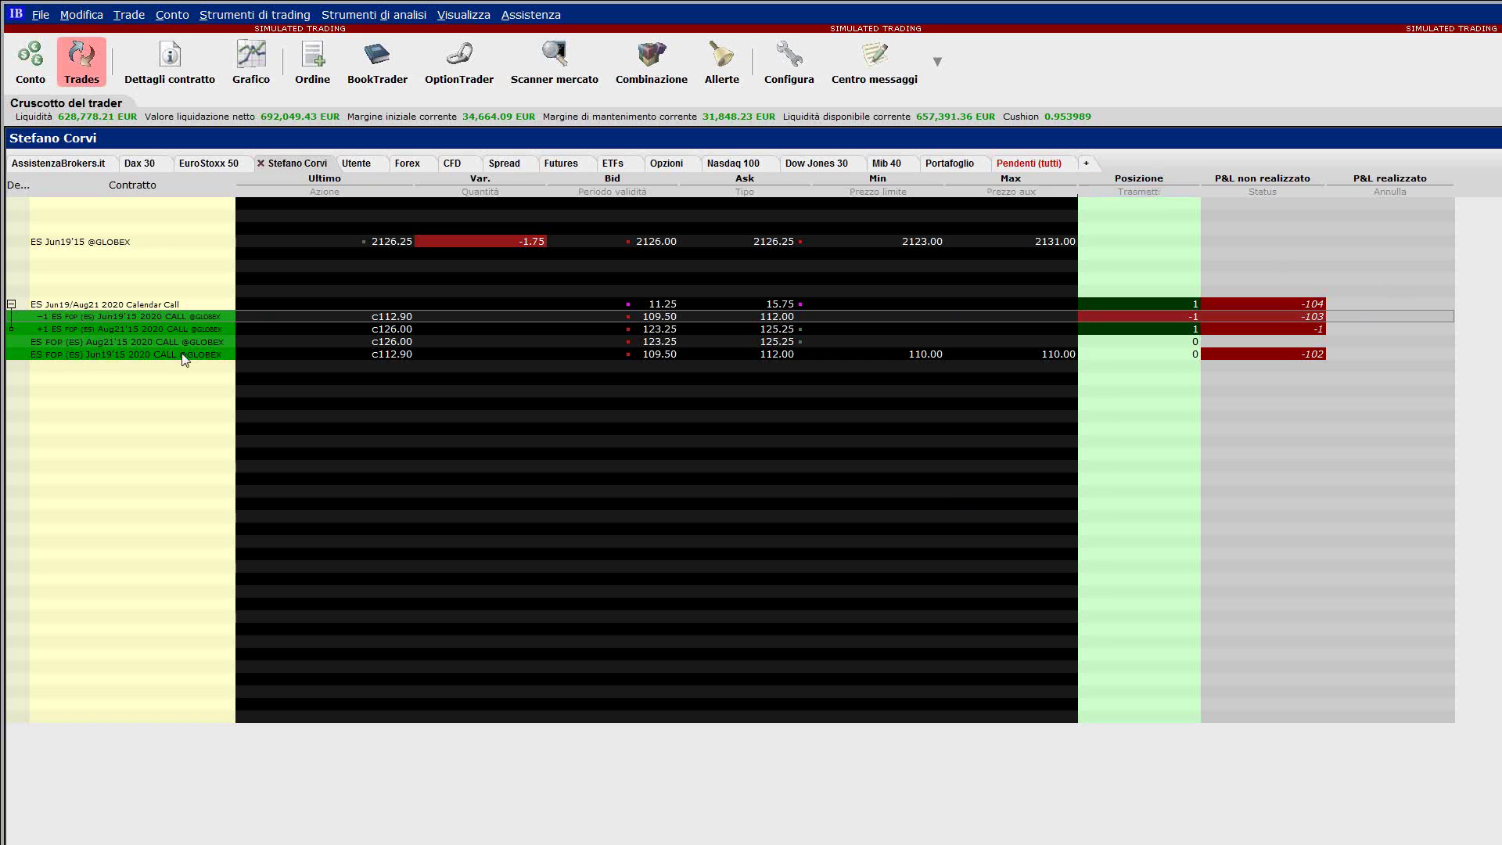
{"action": "left_click", "coordinate": [11, 303]}
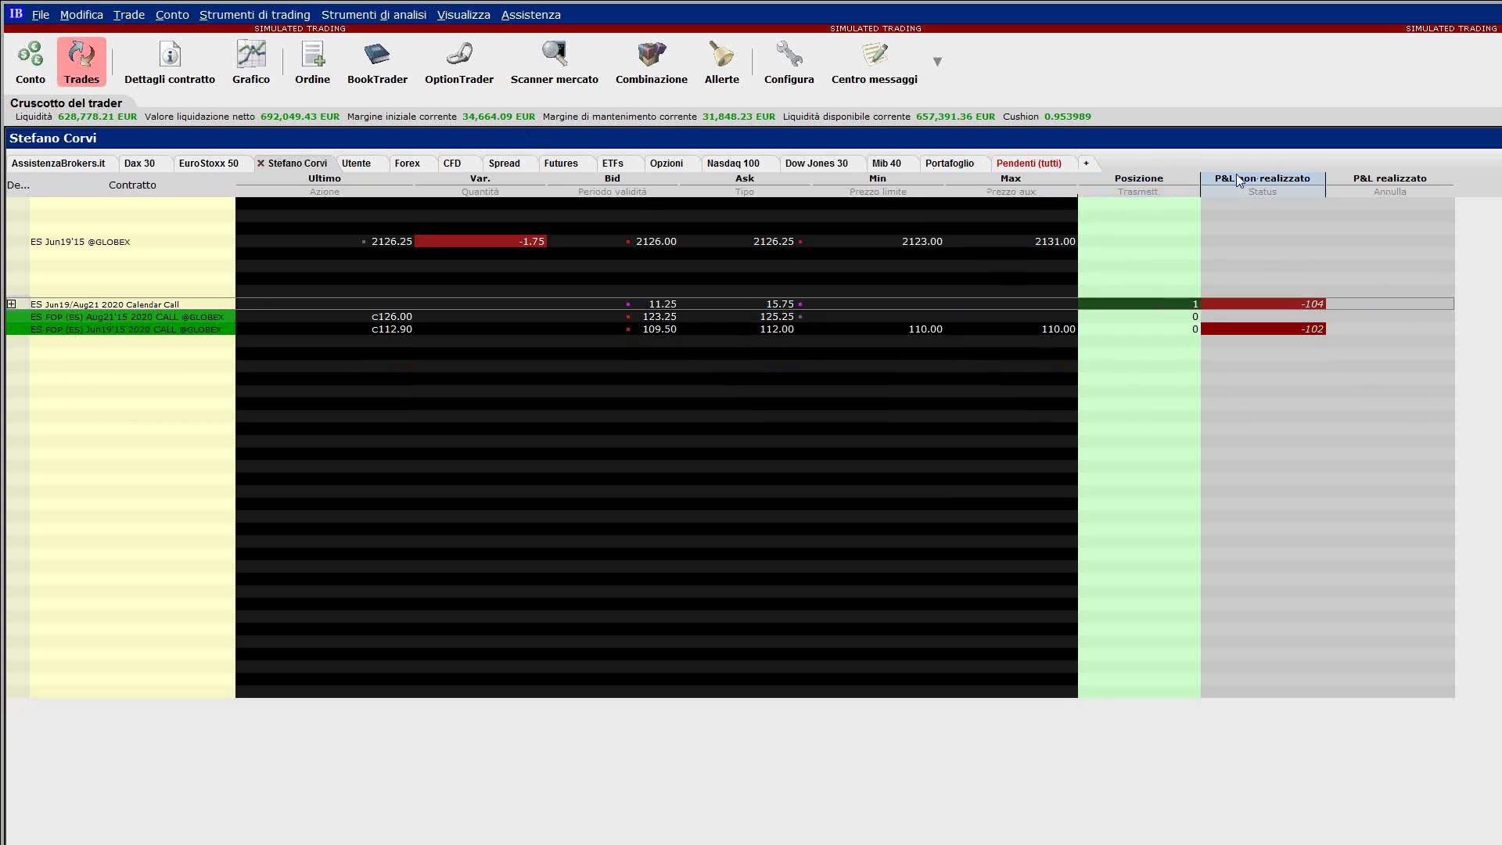
- Insert the Prezzo medio column from the Posizione e P&L category into the watchlist and apply the change to similar pages
{"action": "mouse_move", "coordinate": [1233, 178]}
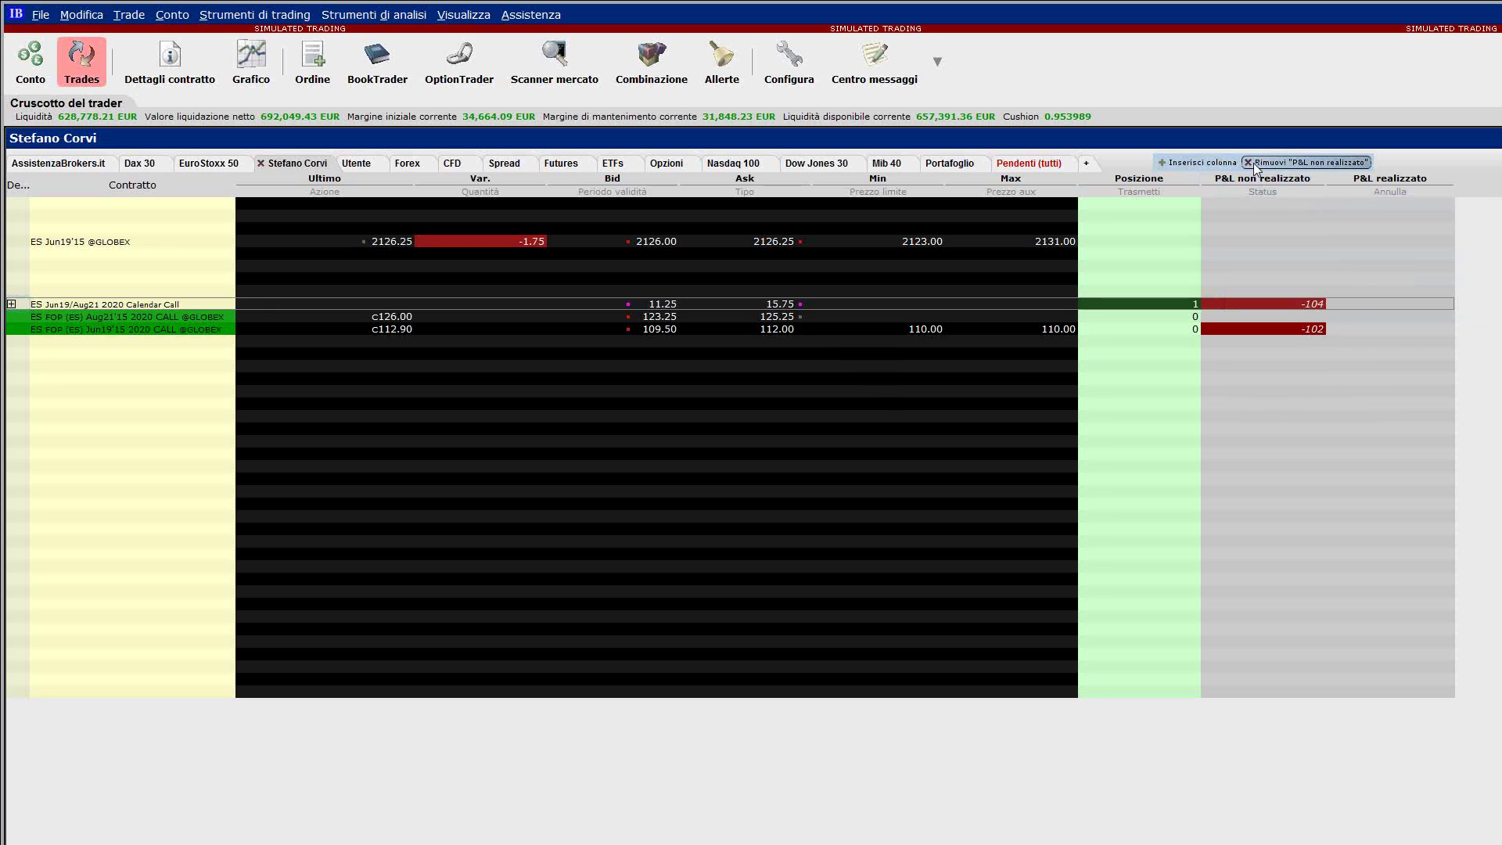
{"action": "left_click", "coordinate": [1201, 163]}
{"action": "mouse_move", "coordinate": [1201, 164]}
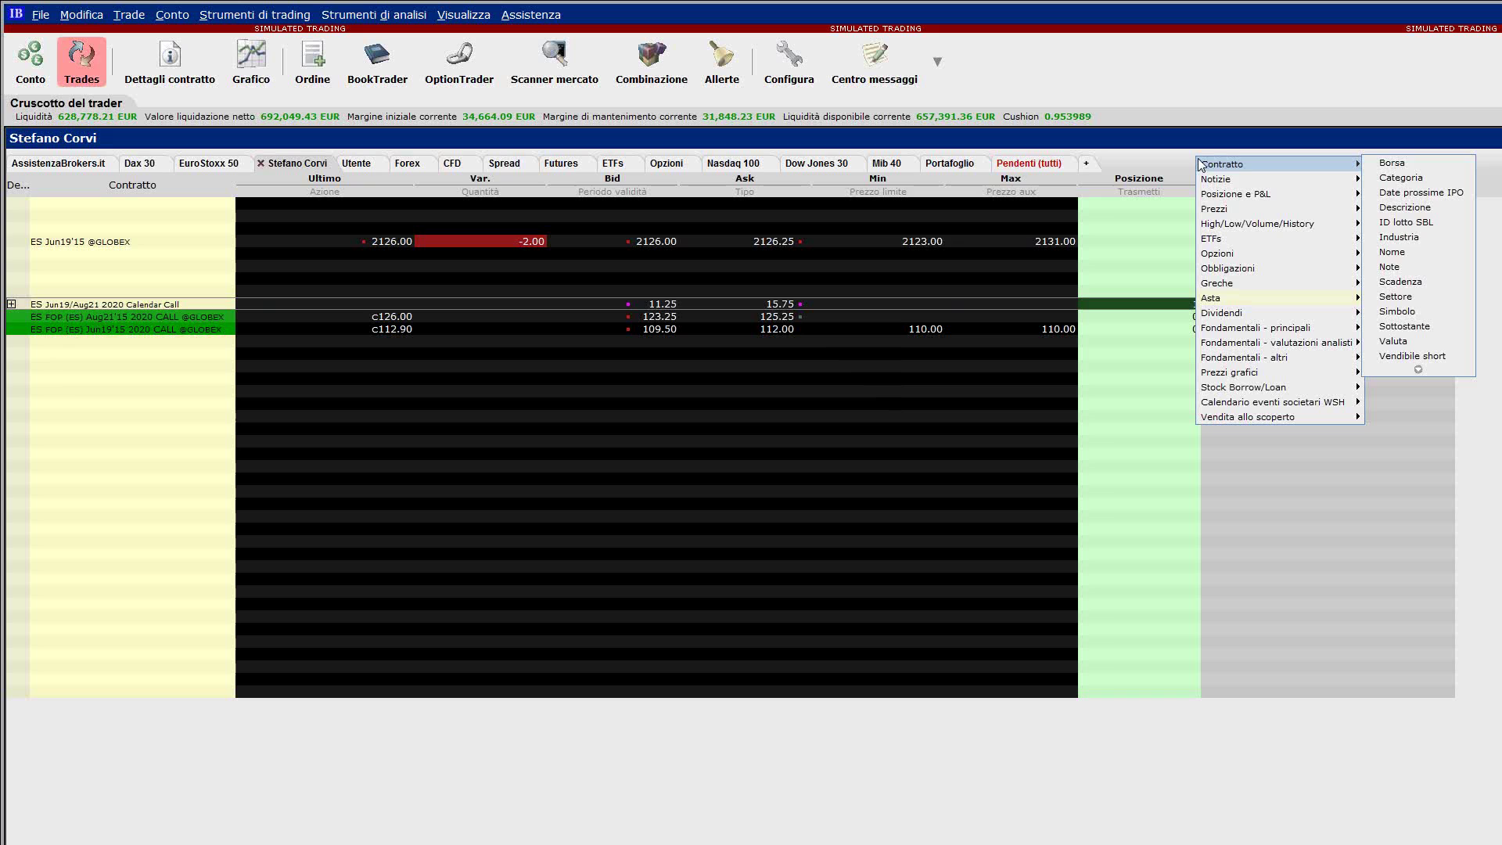
{"action": "mouse_move", "coordinate": [1228, 209]}
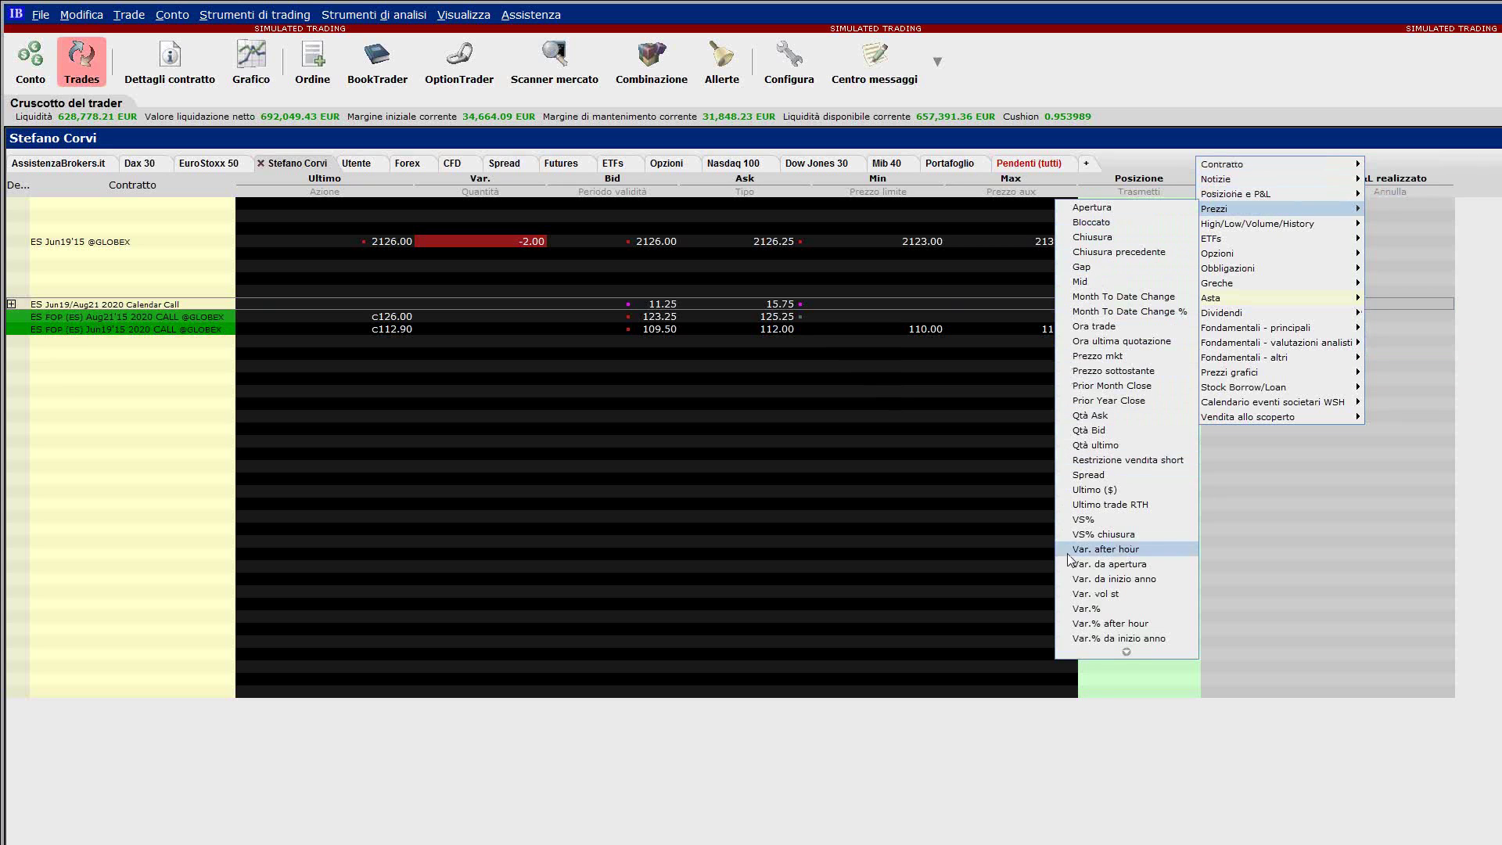
{"action": "left_click", "coordinate": [1119, 652]}
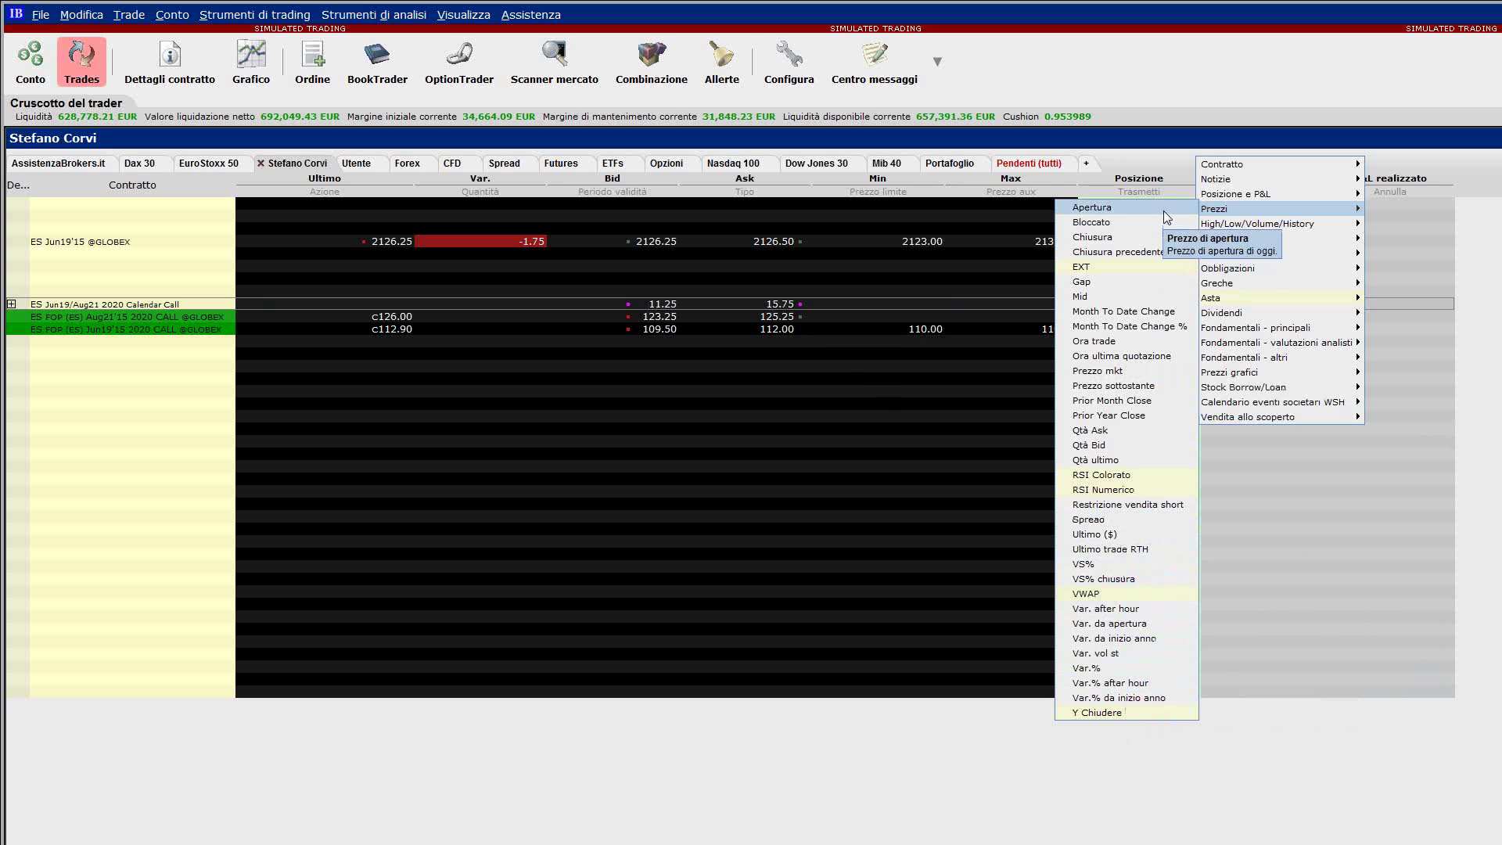
{"action": "mouse_move", "coordinate": [1246, 196]}
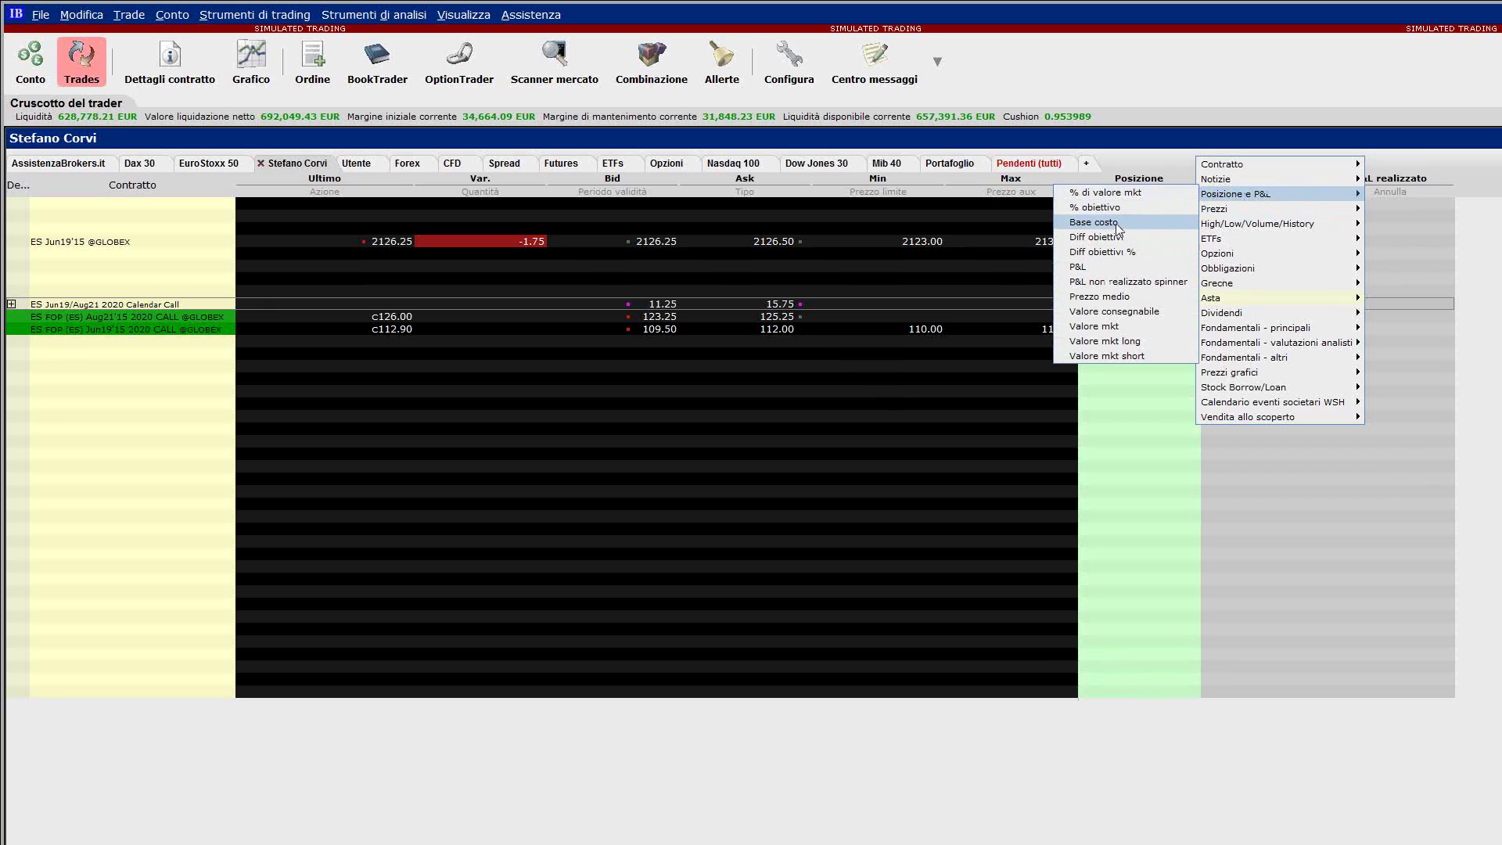
{"action": "left_click", "coordinate": [1105, 296]}
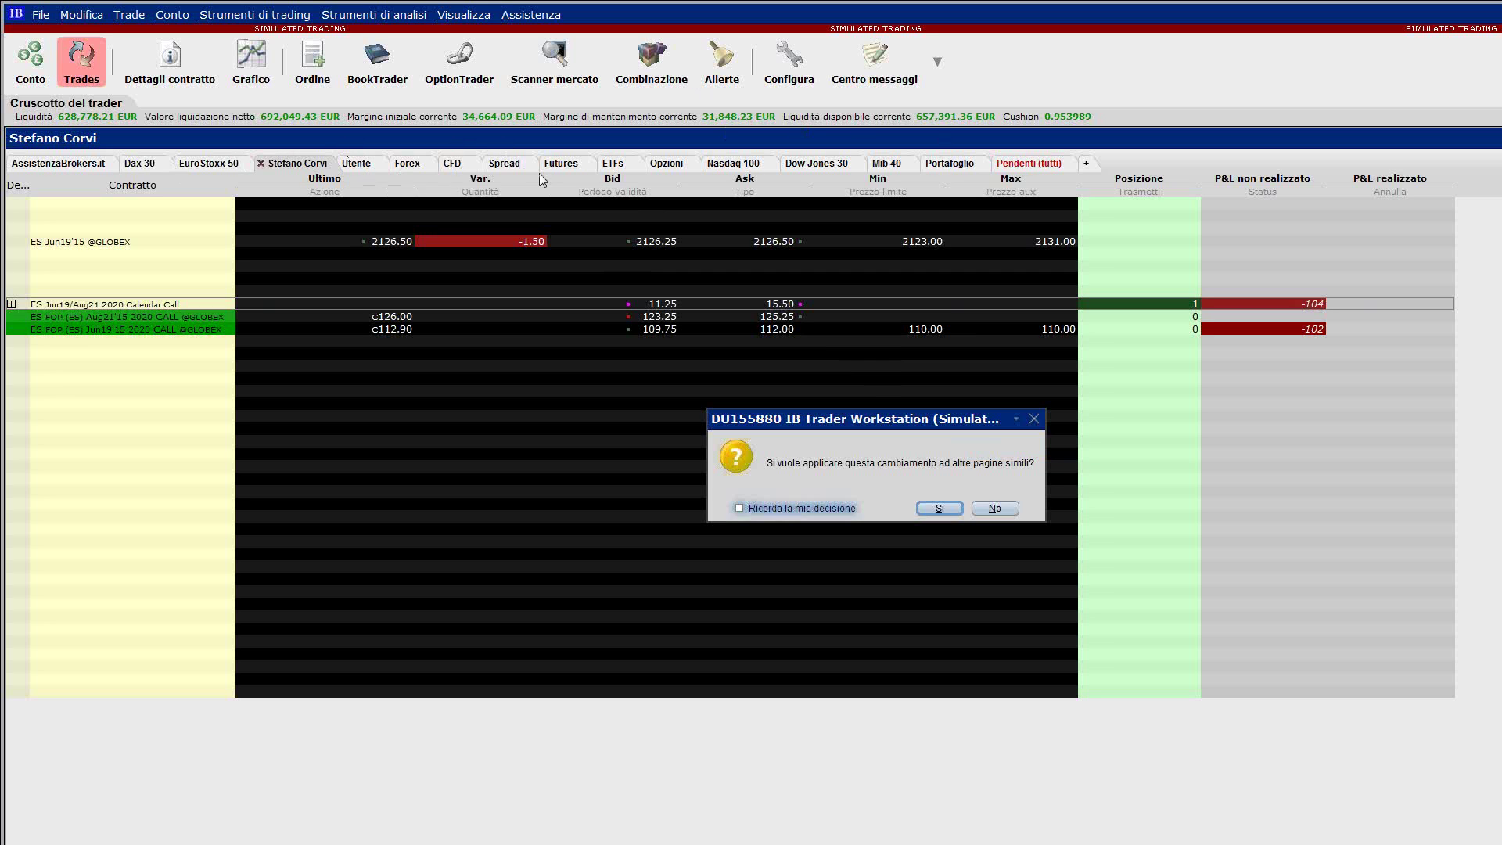
{"action": "left_click", "coordinate": [939, 509]}
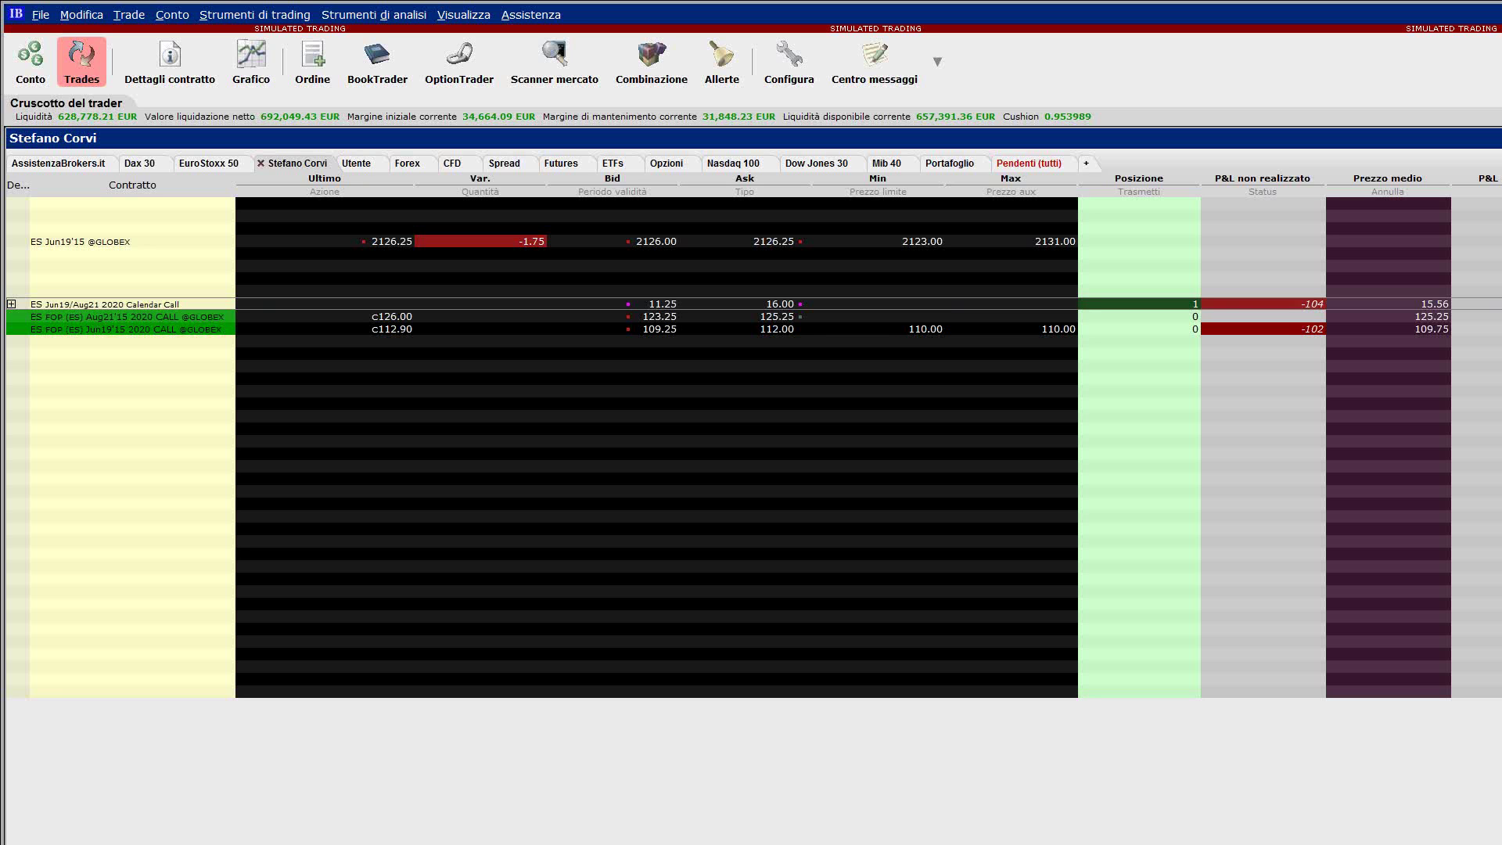
- Switch to the browser and look through the upcoming late-May events in the Assistenza Brokers event calendar
{"action": "key", "text": "alt+Tab"}
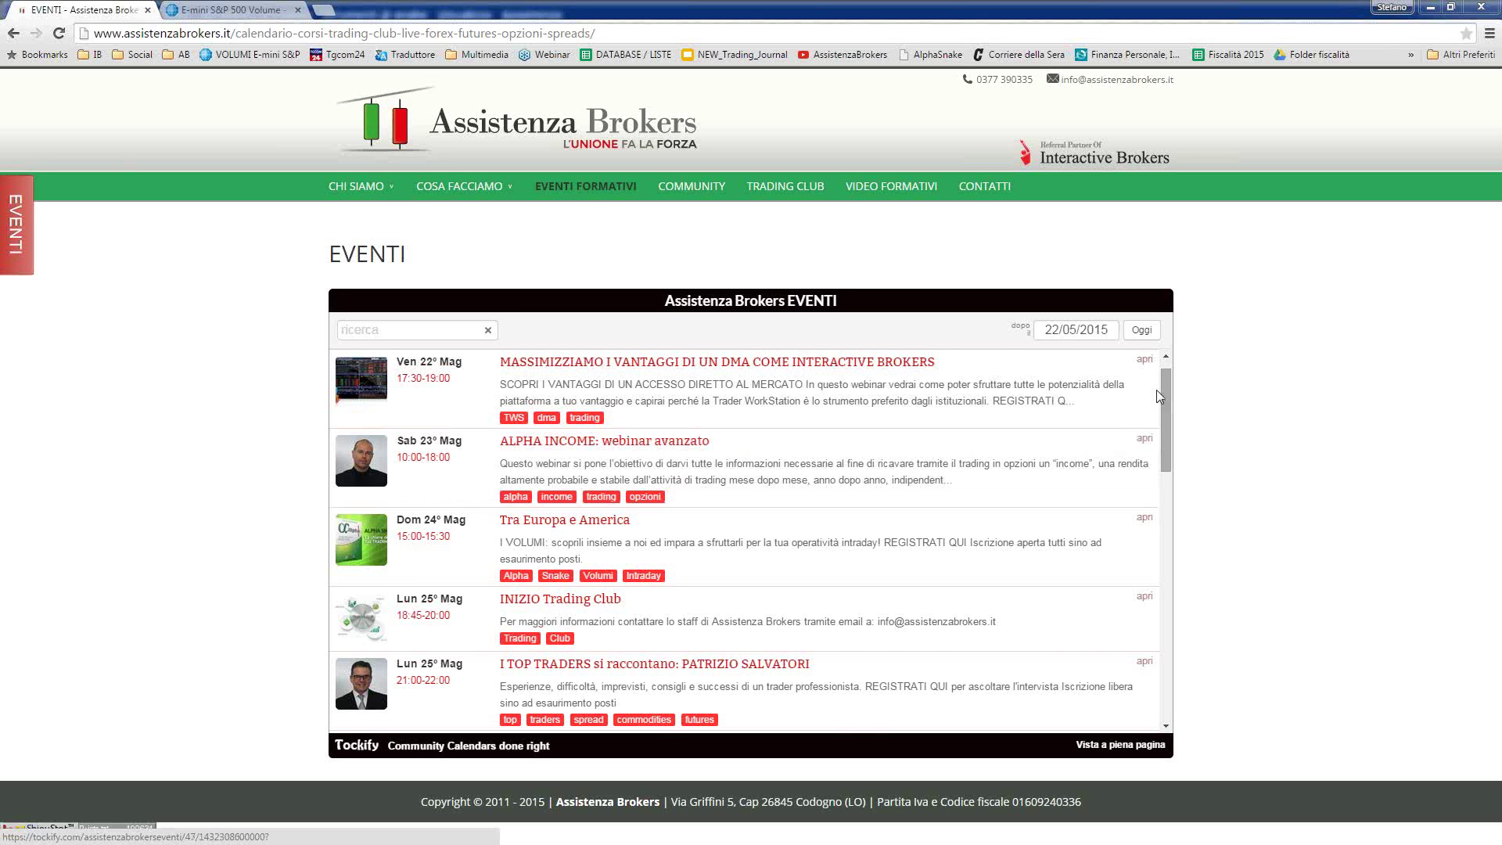
{"action": "left_click_drag", "start_coordinate": [1165, 390], "coordinate": [1167, 401]}
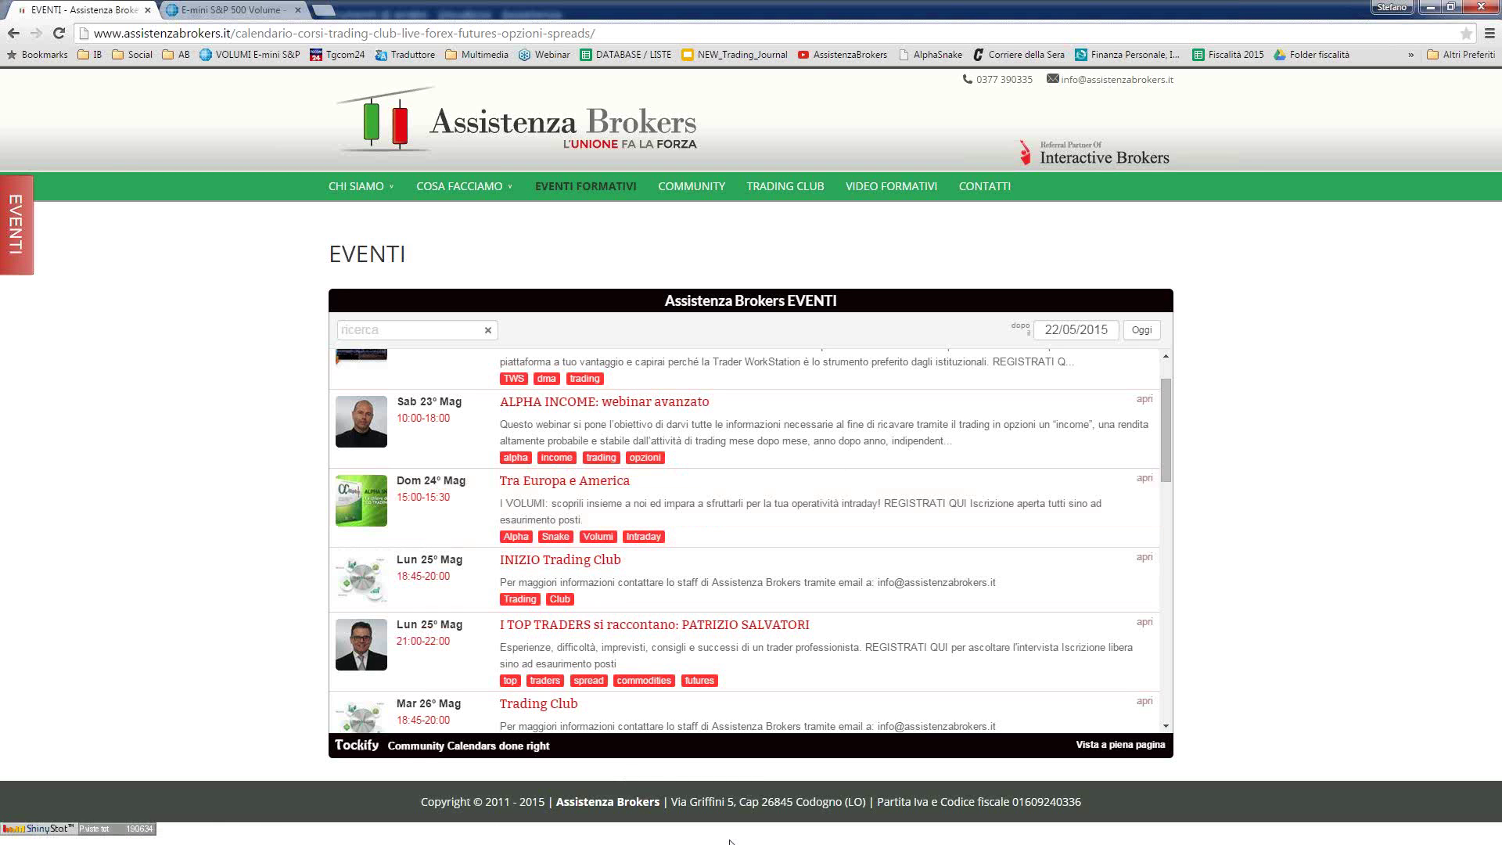
{"action": "left_click_drag", "start_coordinate": [1170, 469], "coordinate": [1170, 493]}
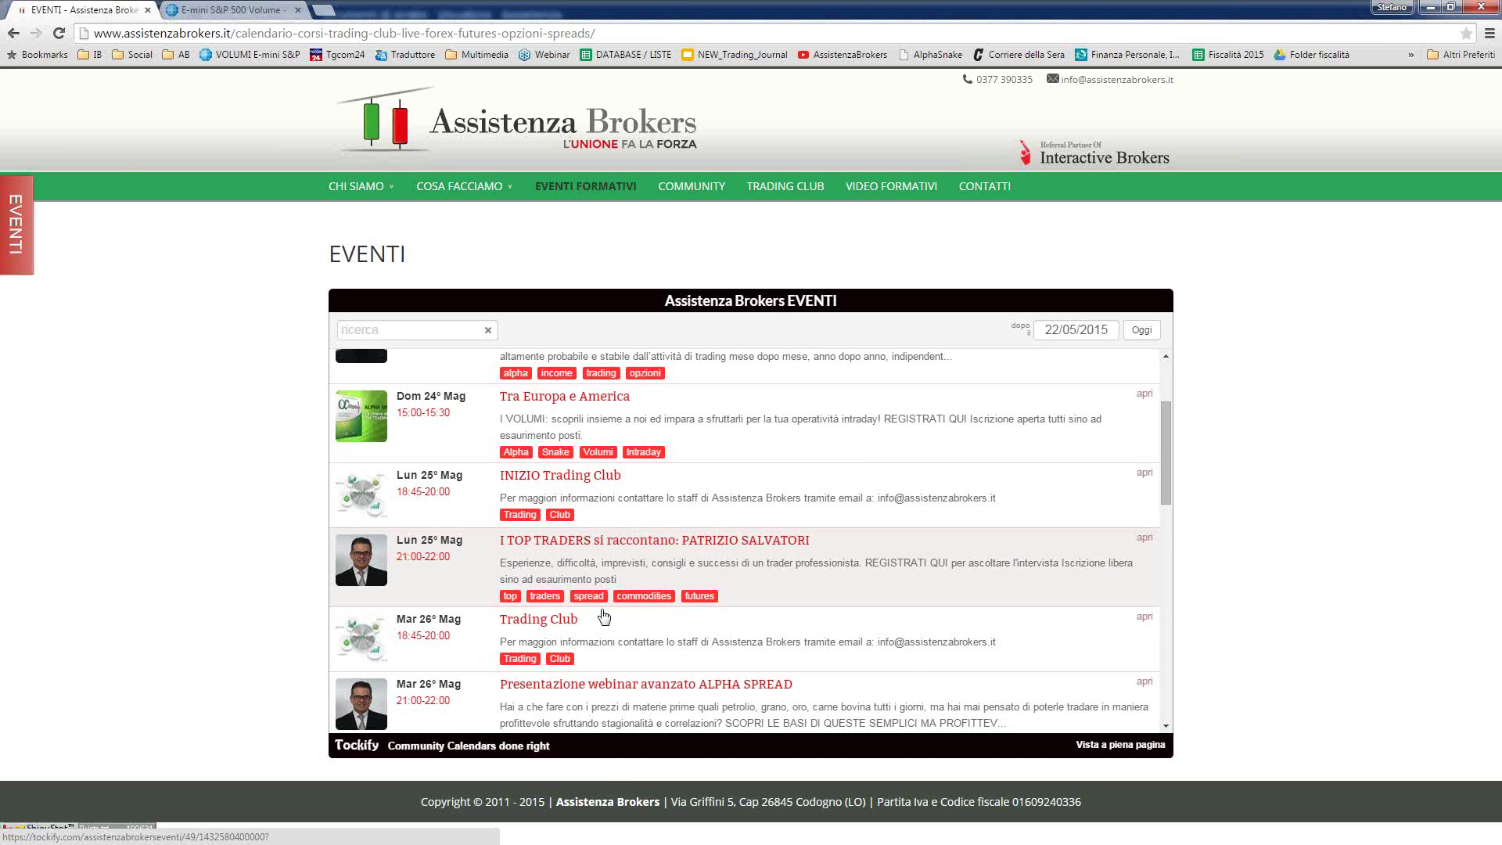
{"action": "scroll", "coordinate": [913, 661], "scroll_direction": "down", "scroll_amount": 1}
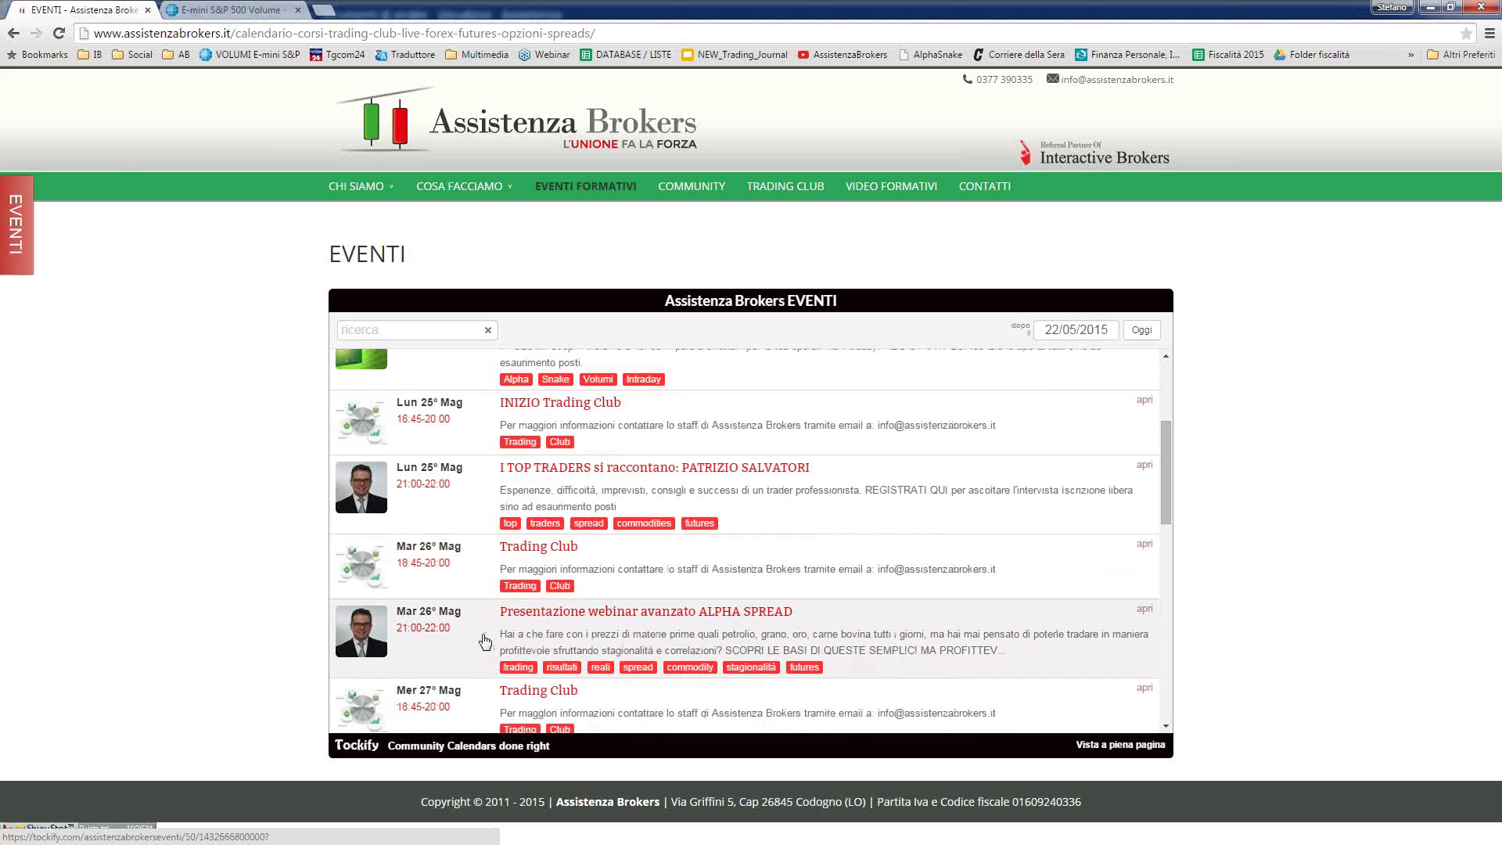
{"action": "scroll", "coordinate": [484, 641], "scroll_direction": "down", "scroll_amount": 1}
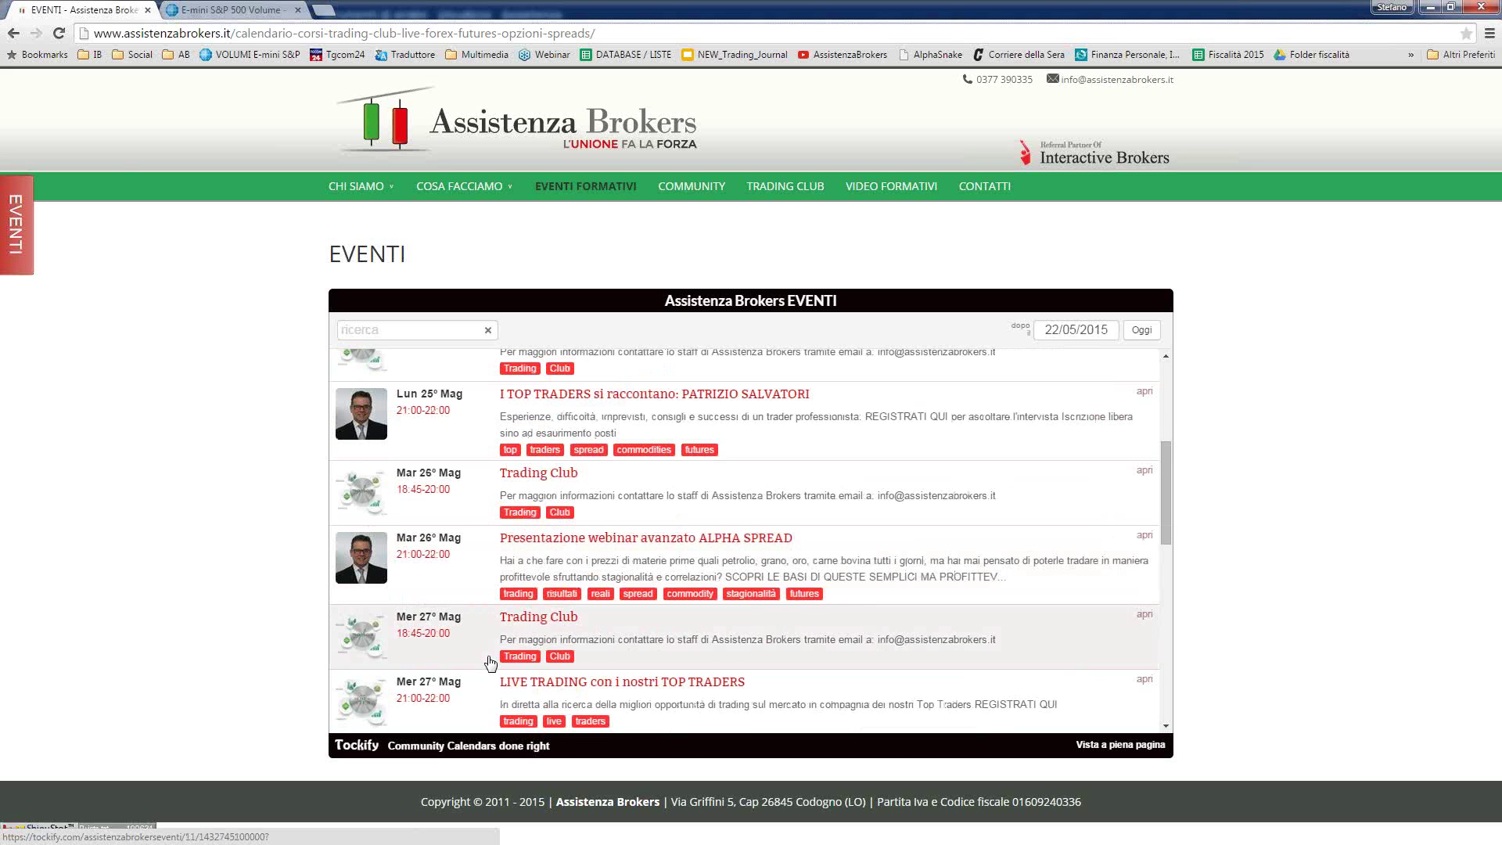